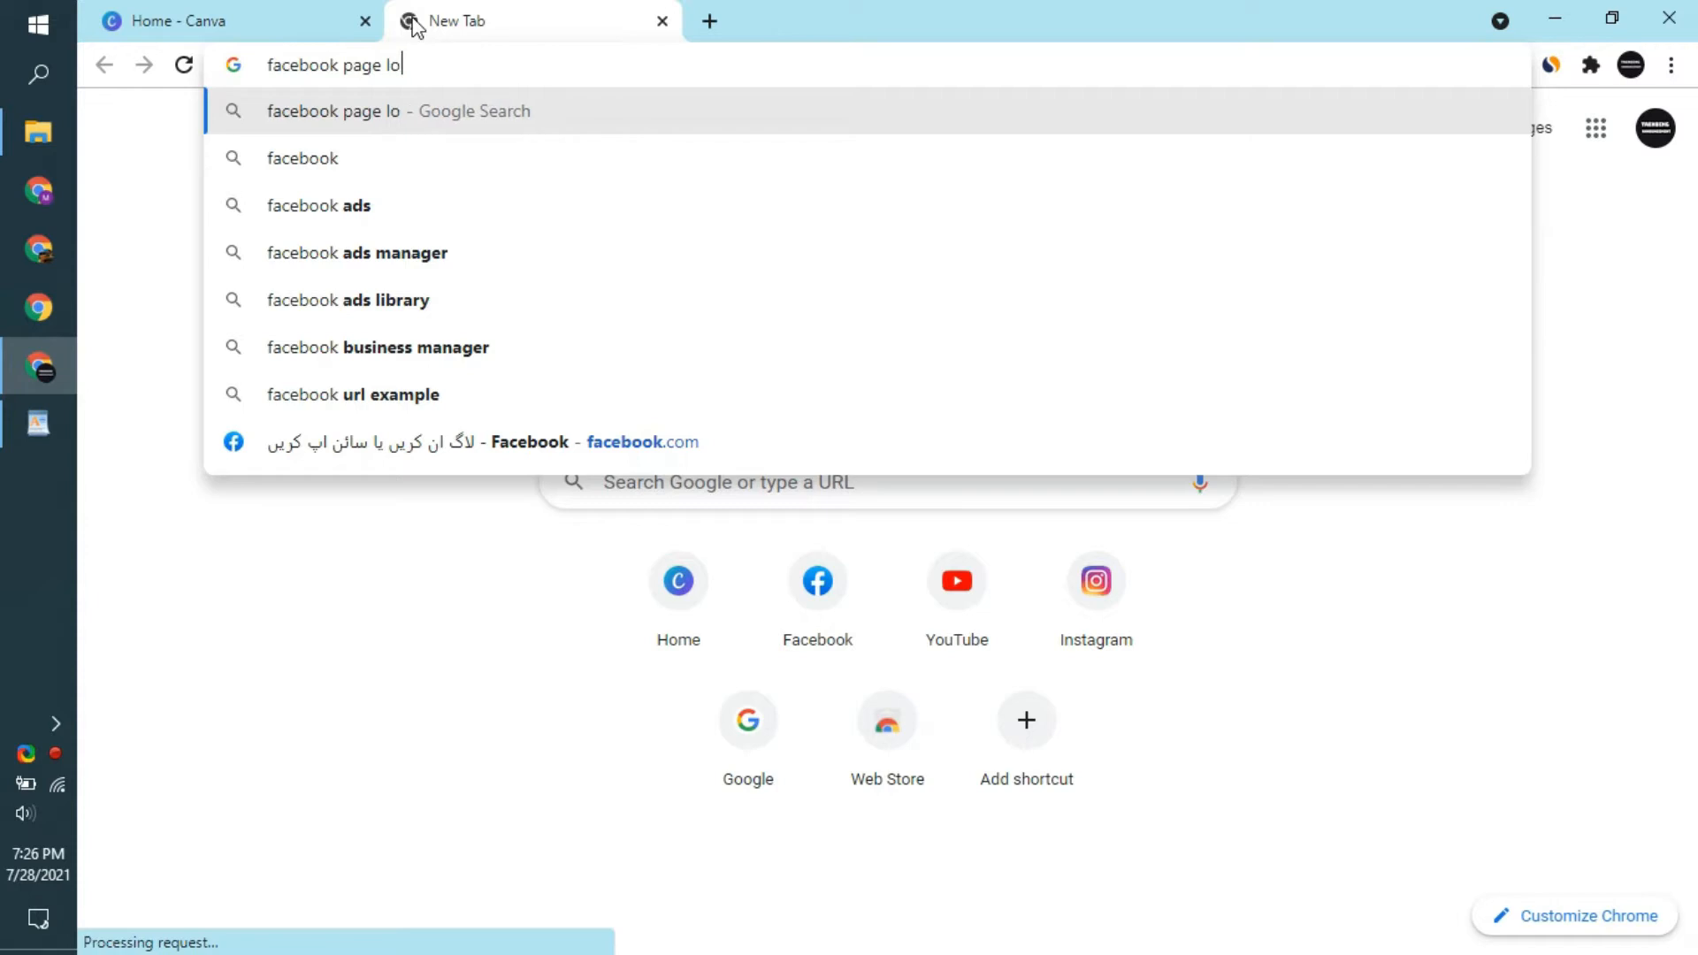
# - Search Google for "facebook page dp size" and return to the Canva home page
pyautogui.write('dp size')
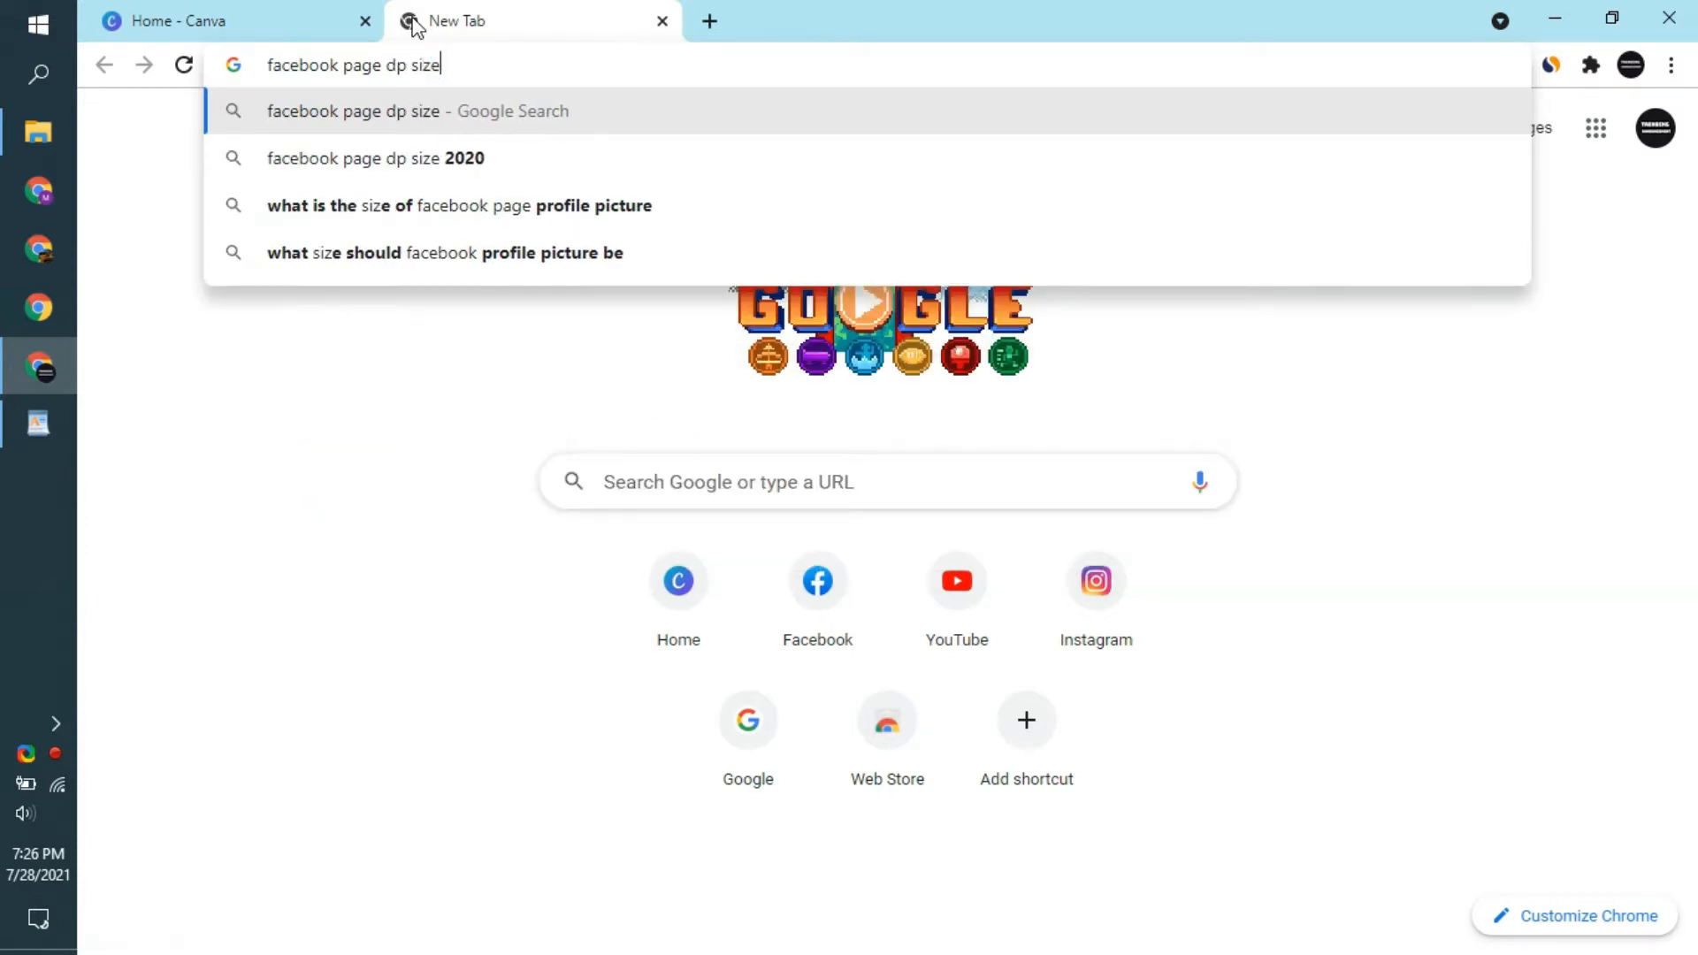
pyautogui.press('Return')
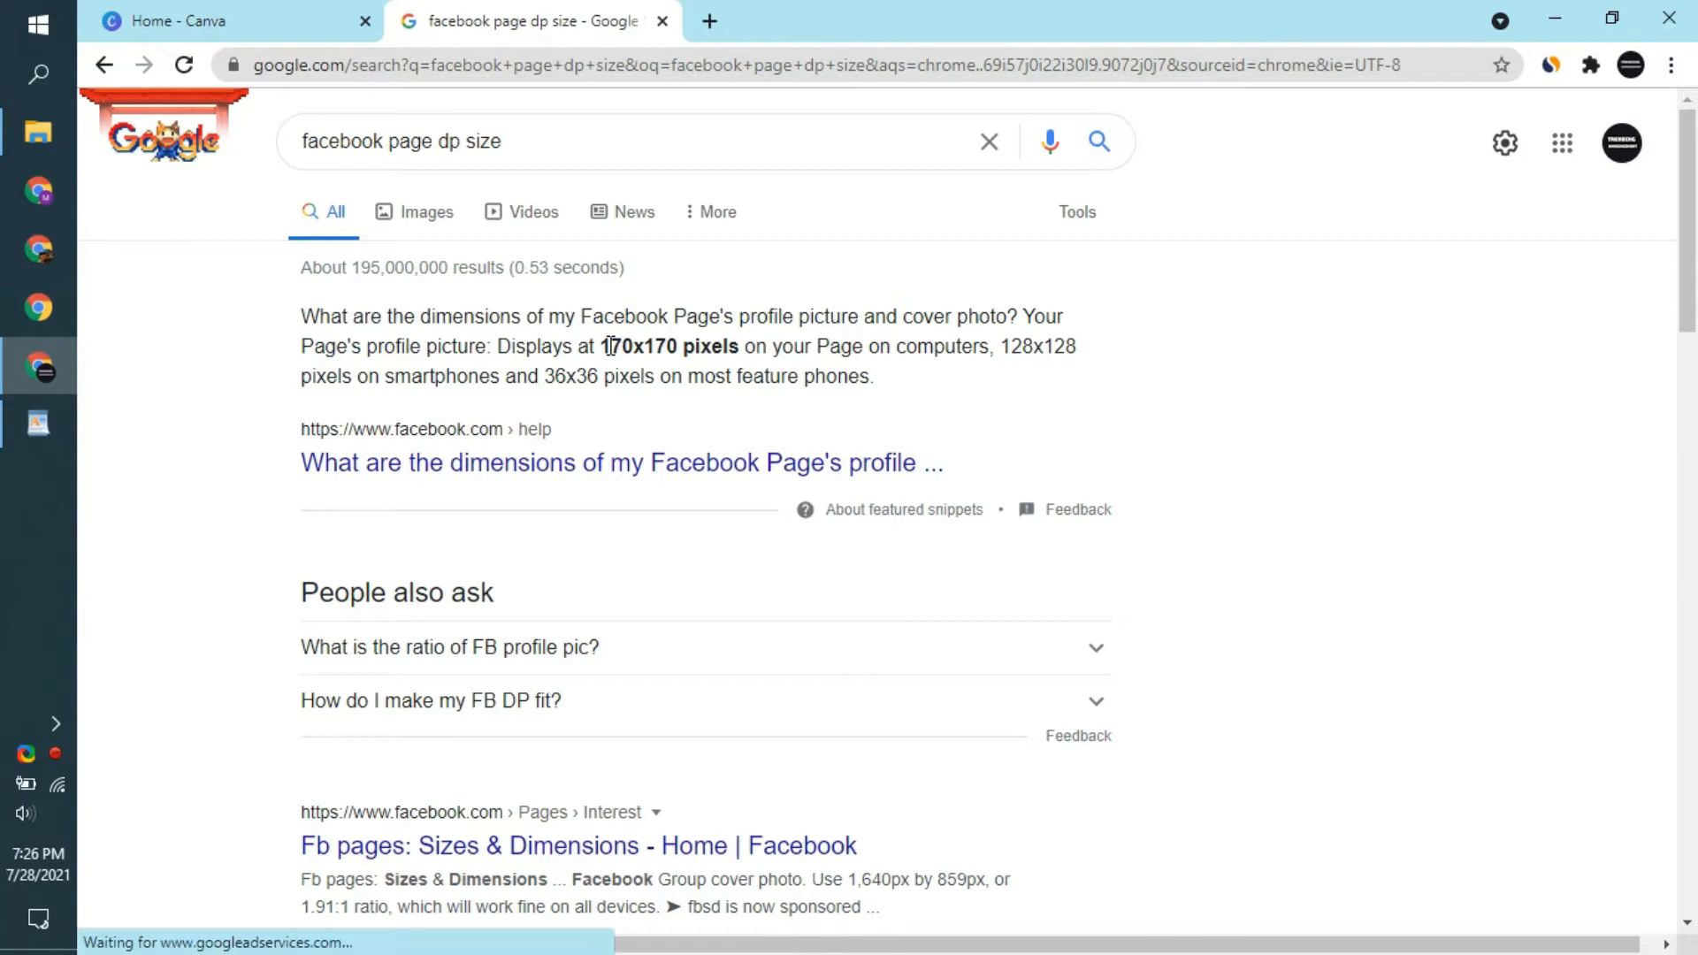
pyautogui.click(371, 9)
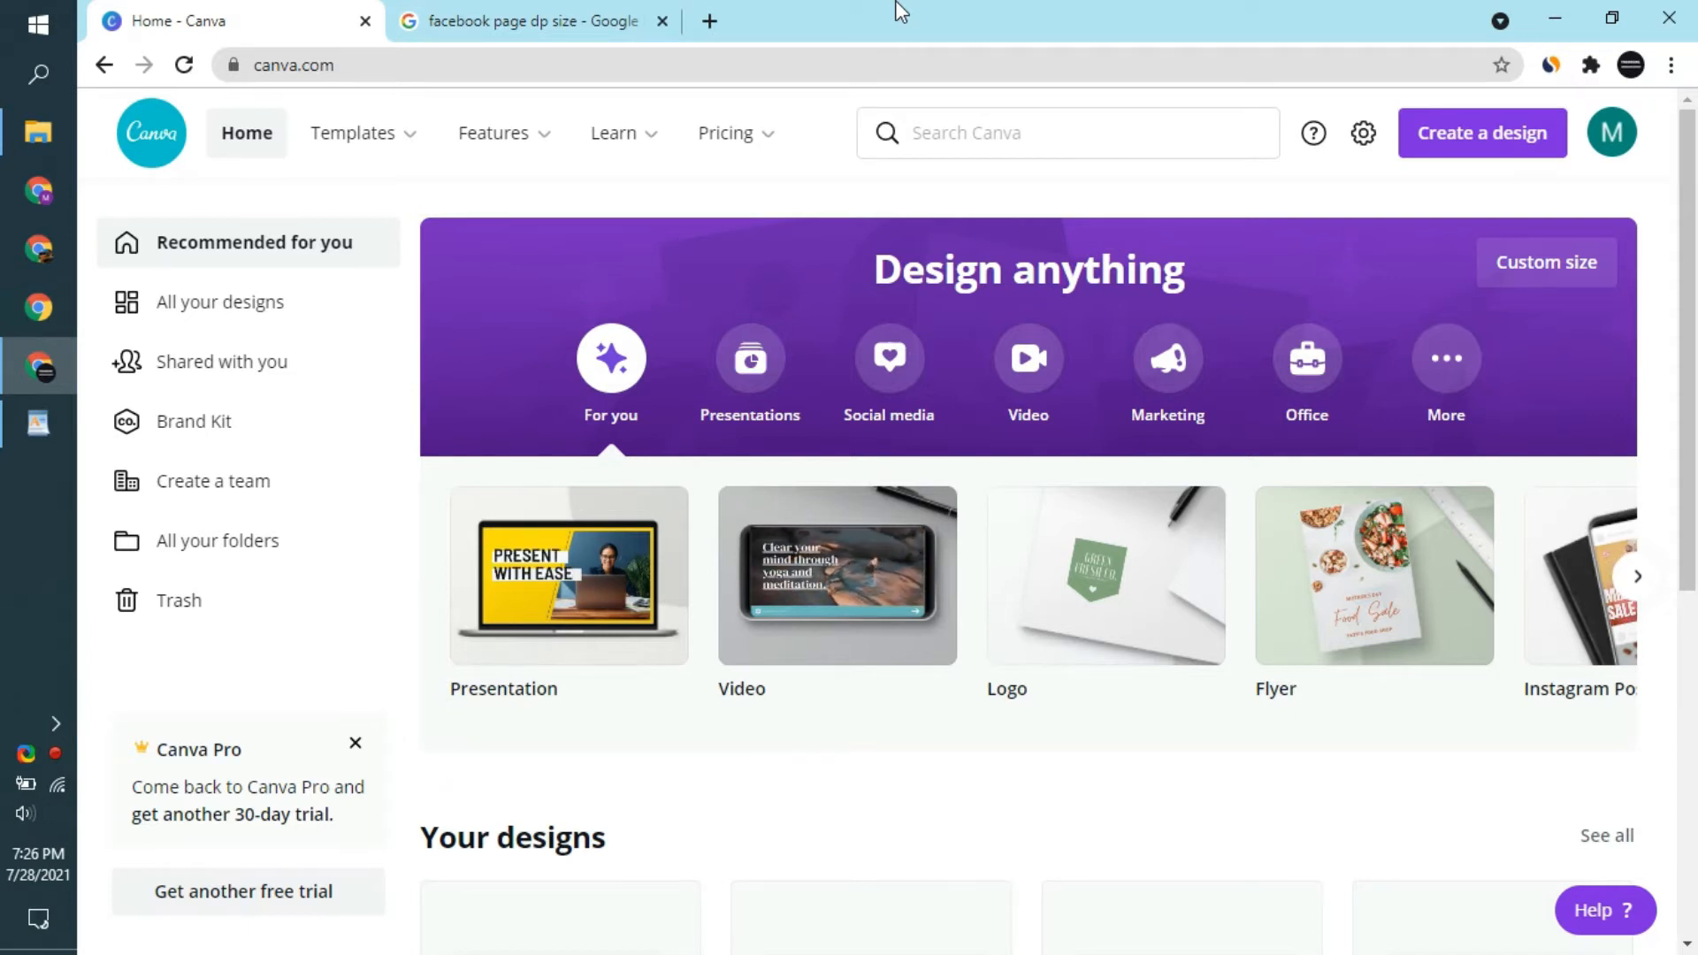
# - Search the new-design types for "facebook page"
pyautogui.click(1547, 136)
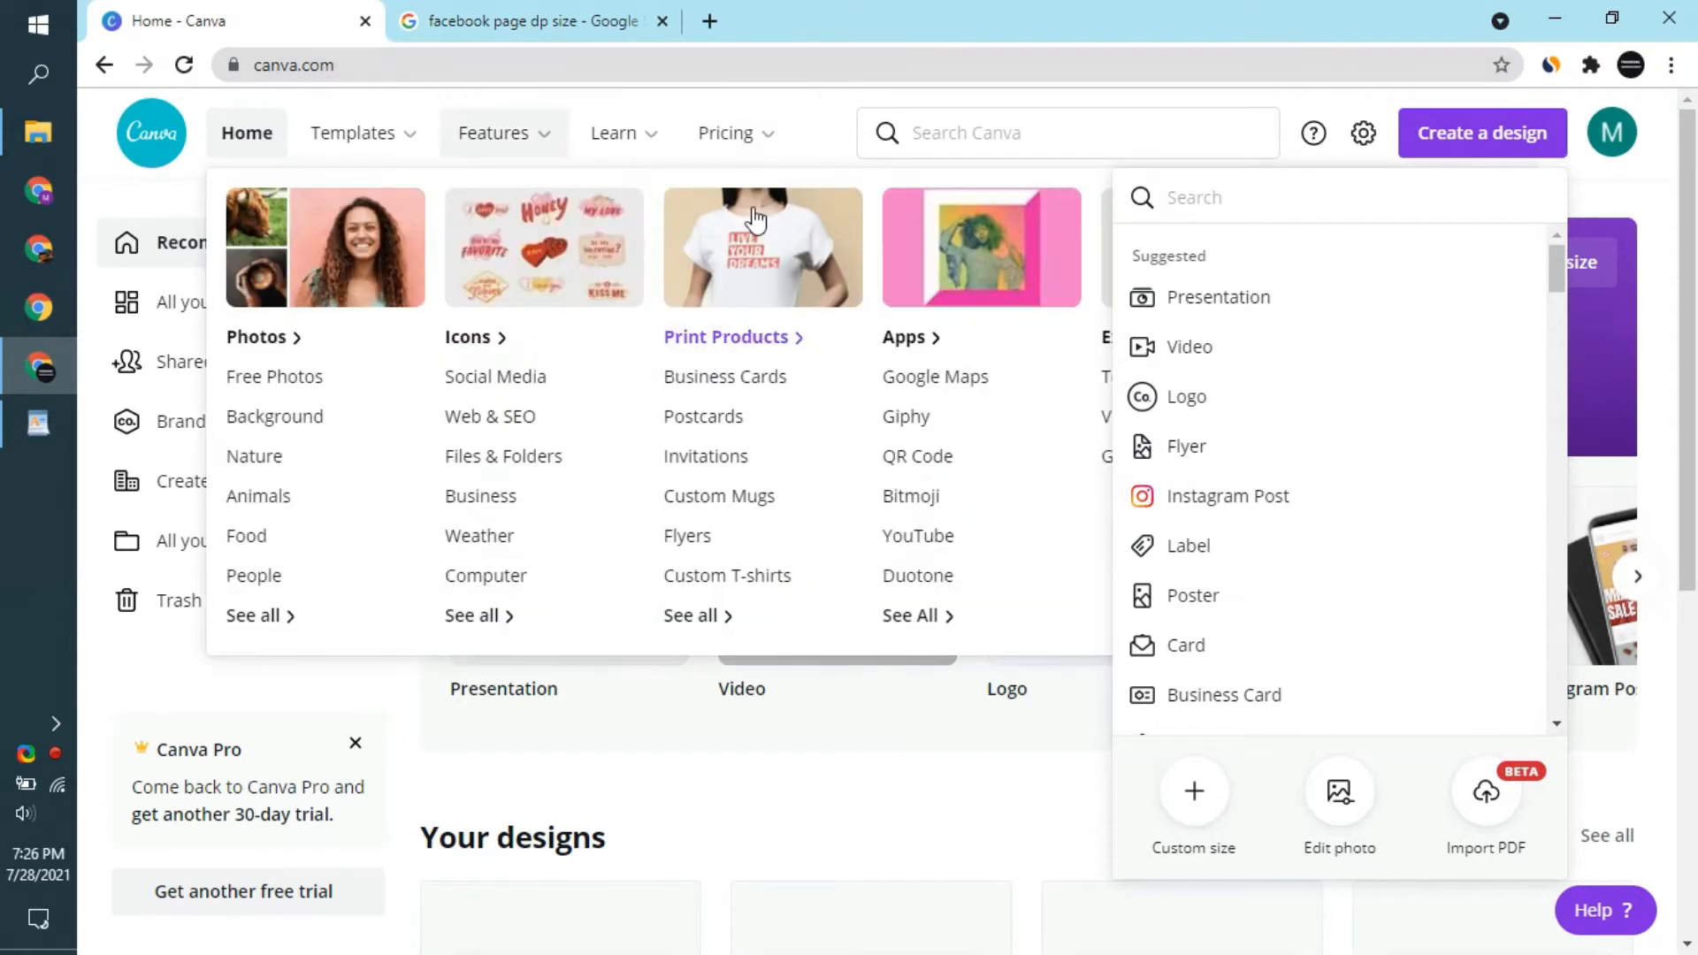
pyautogui.click(1191, 790)
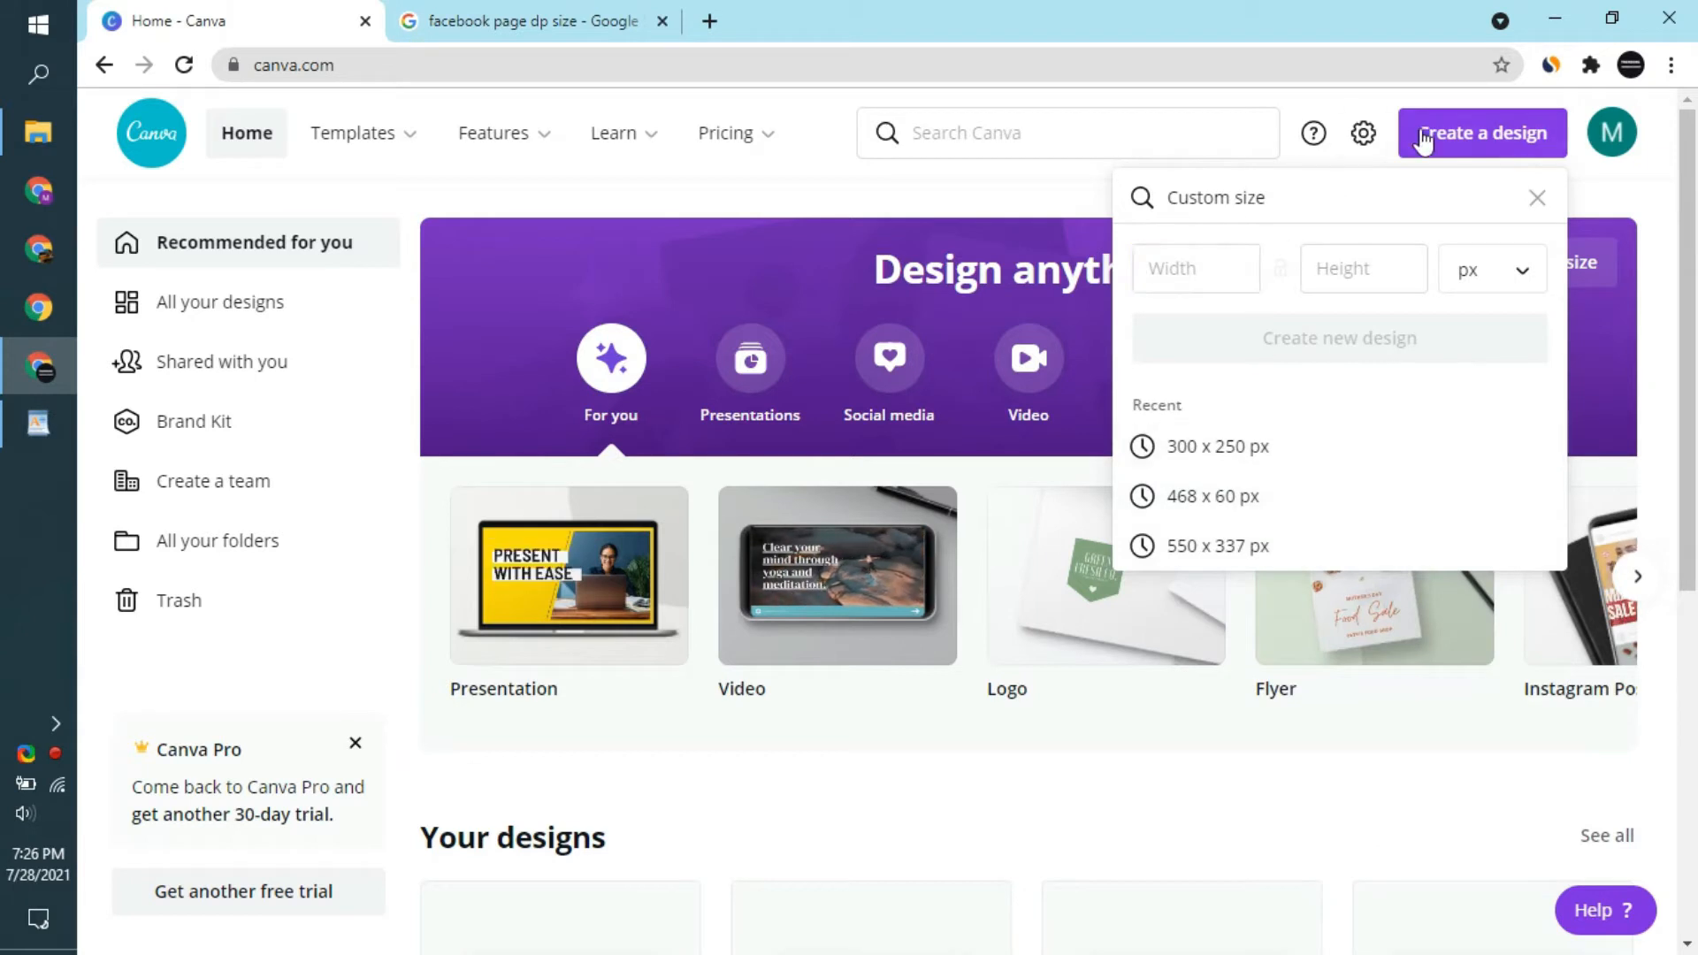
pyautogui.click(1537, 197)
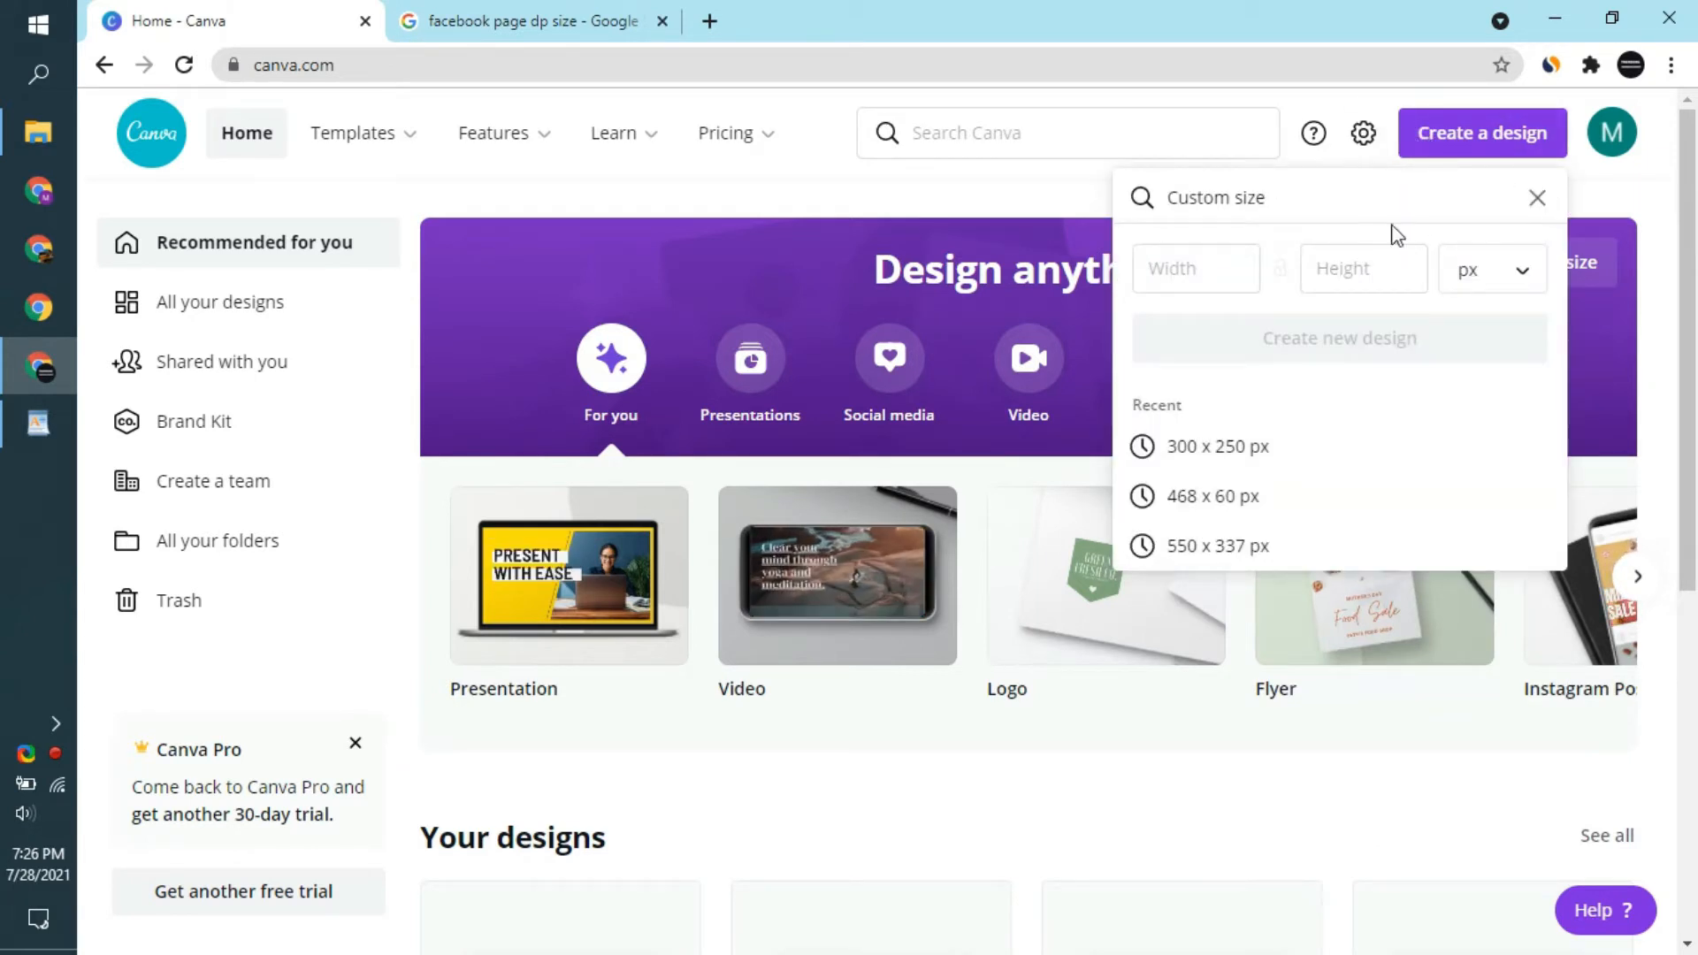
pyautogui.write('facebook')
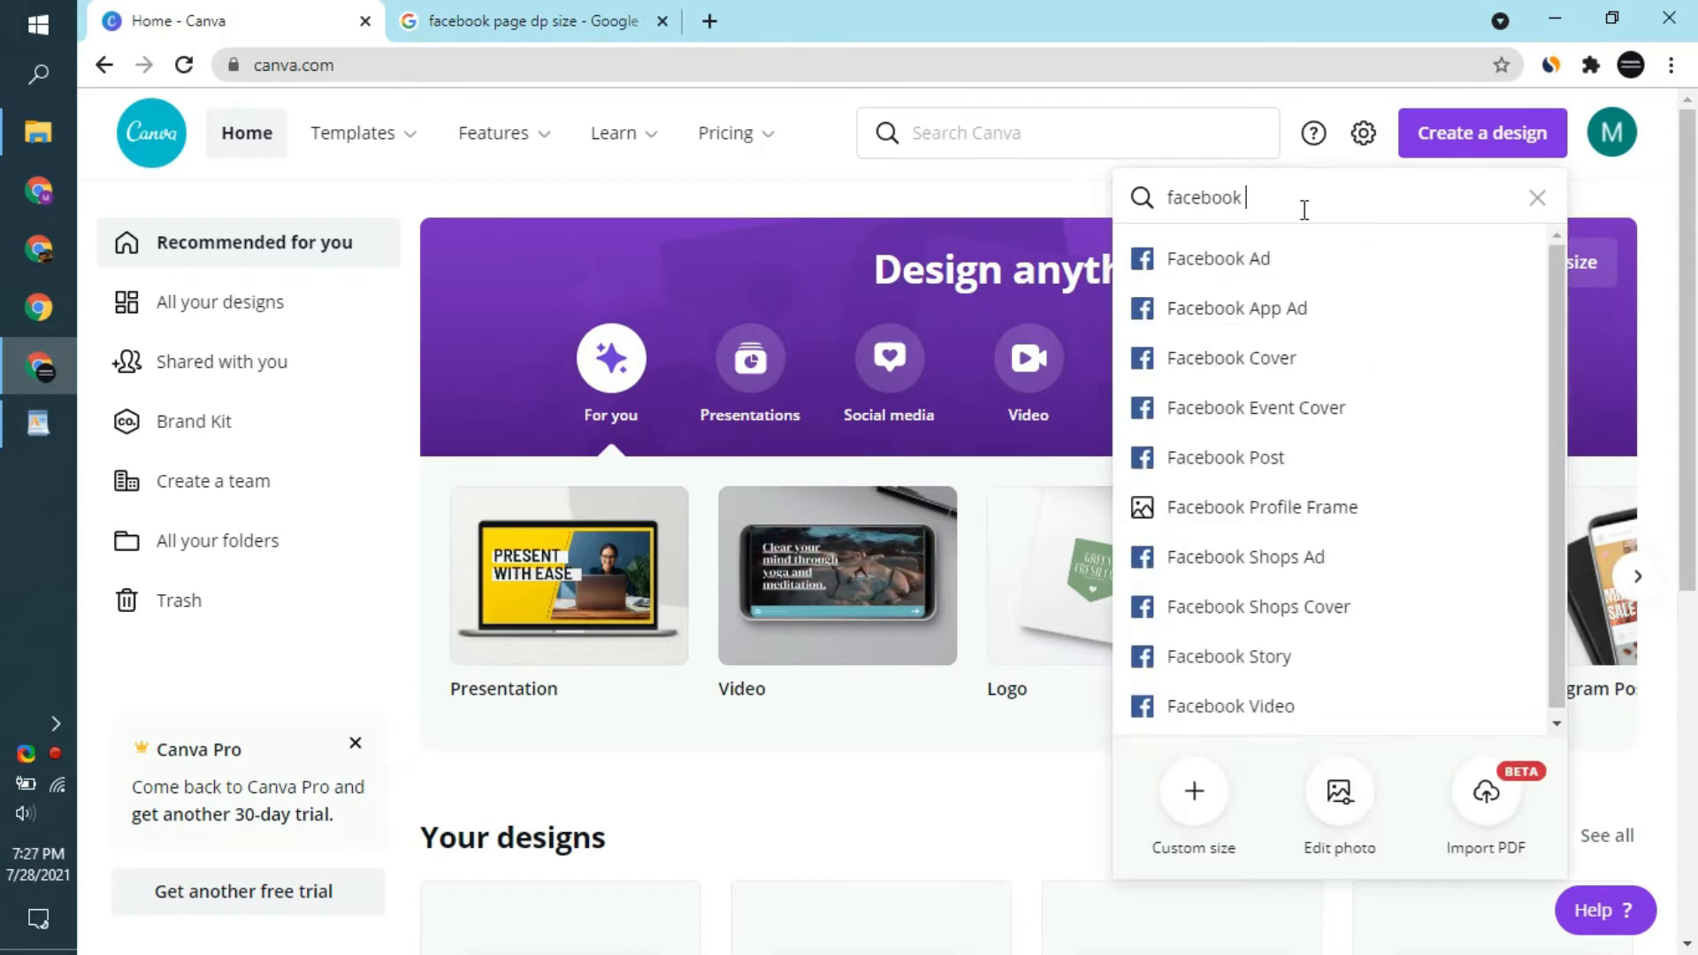
pyautogui.write(' page')
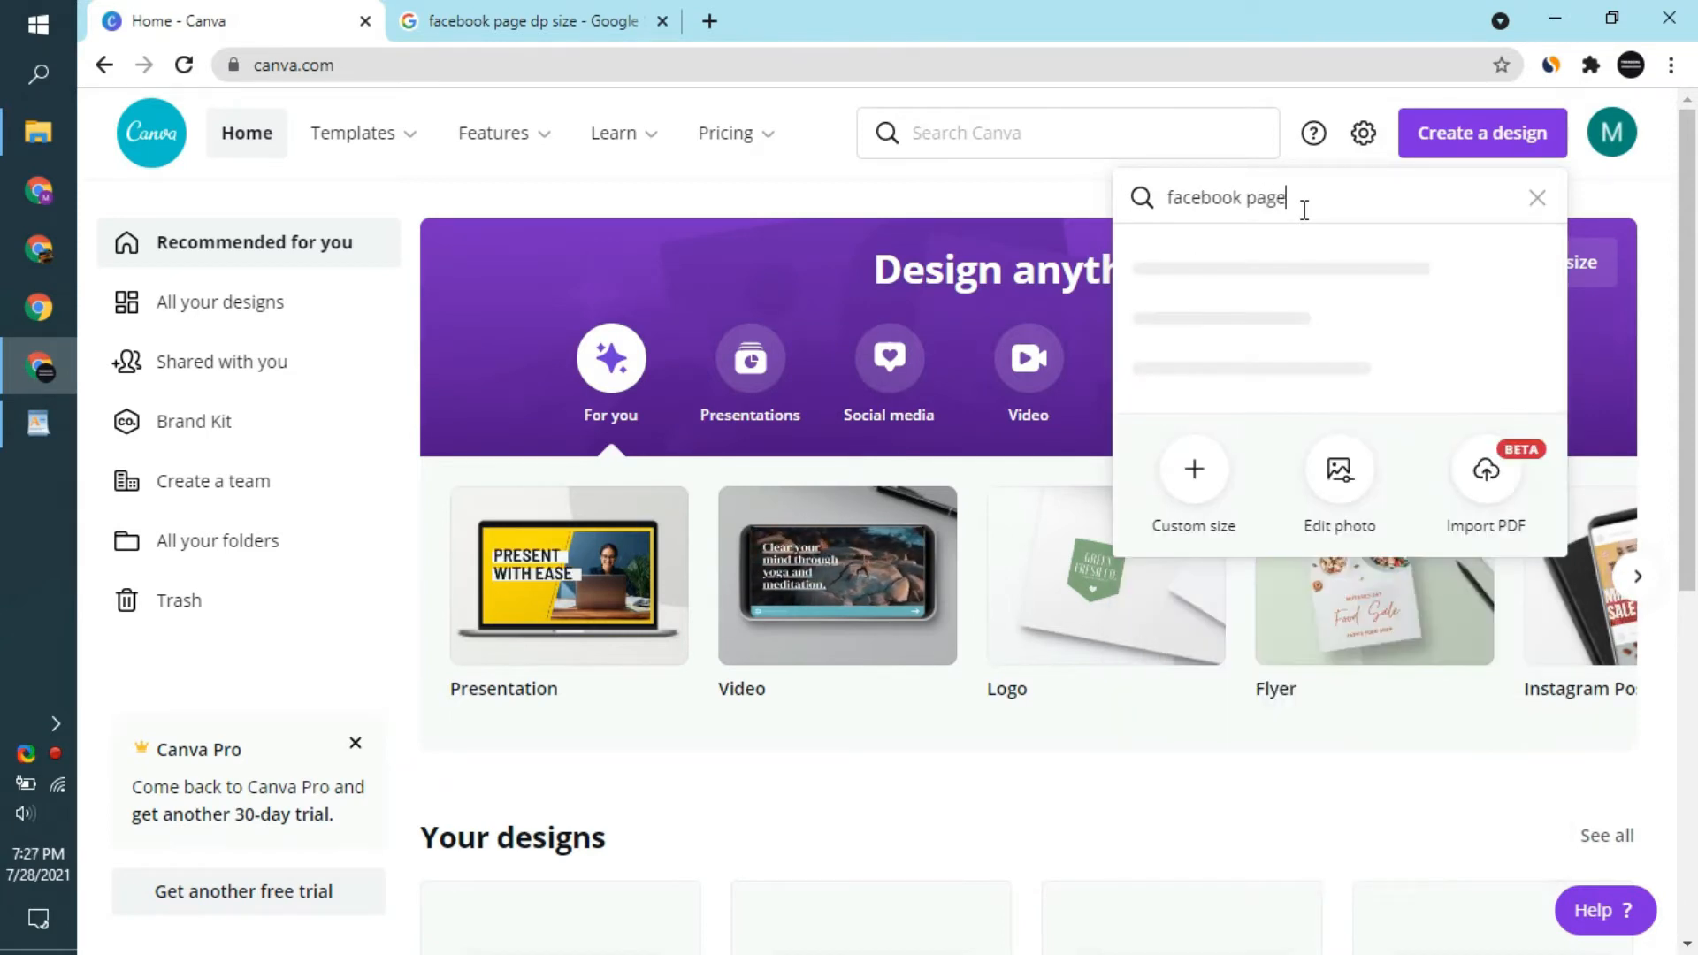
pyautogui.hotkey('ctrl', 'a')
pyautogui.hotkey('ctrl', 'z')
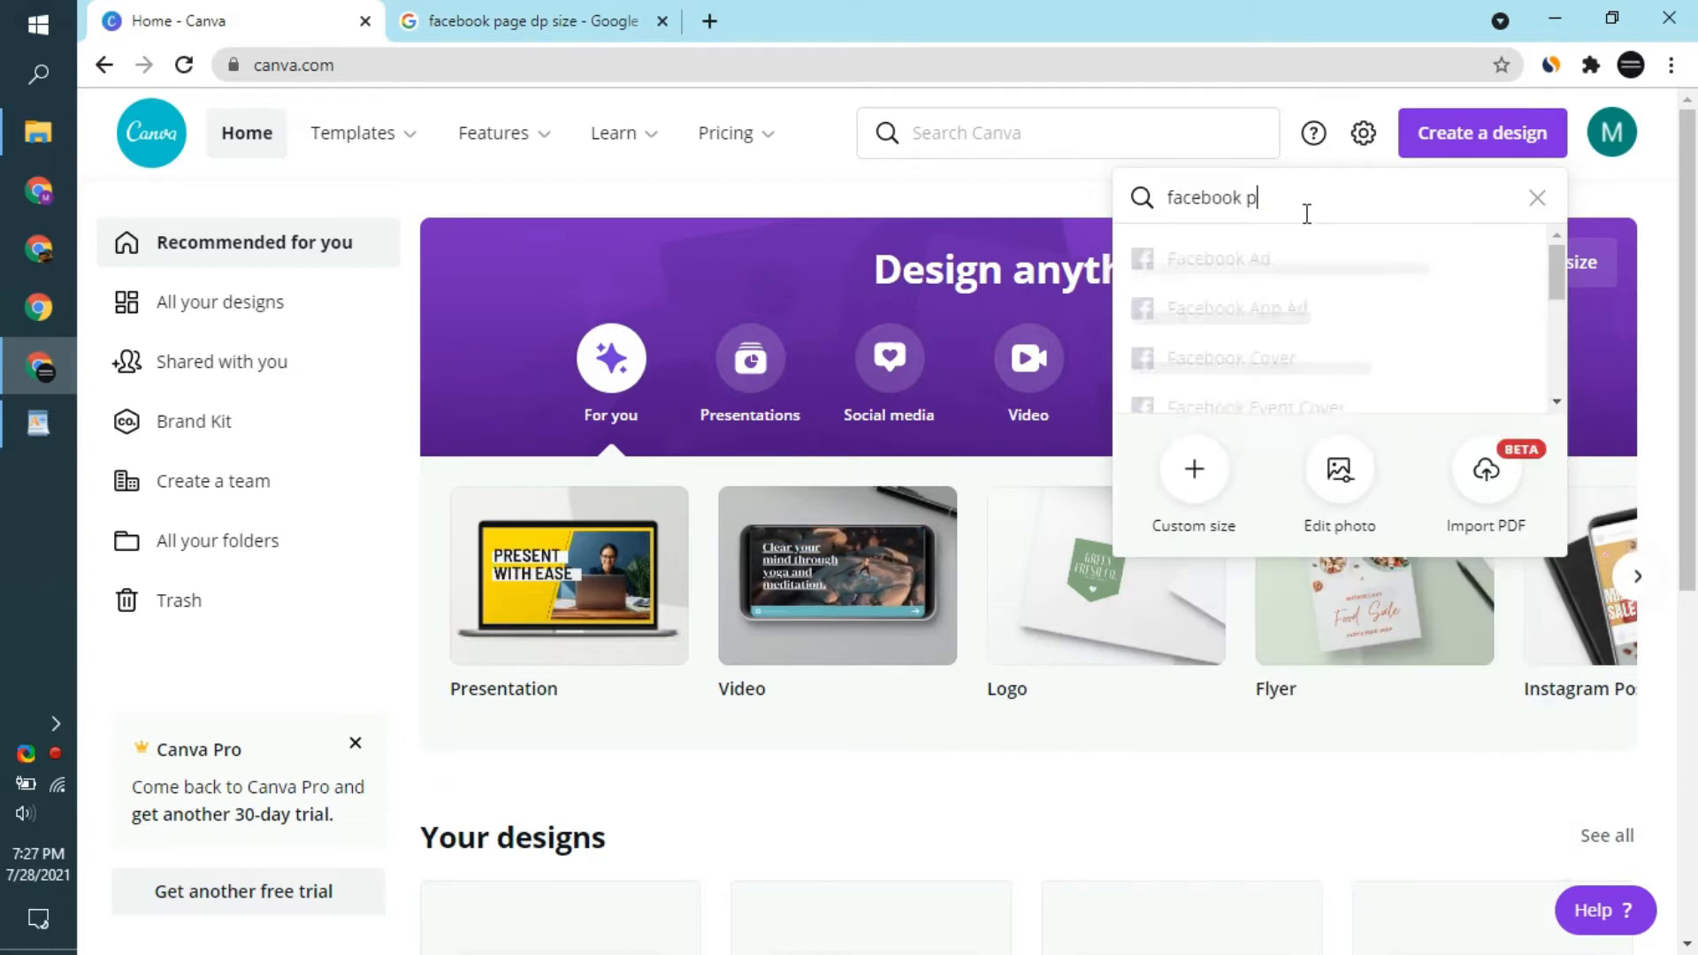
pyautogui.click(1484, 148)
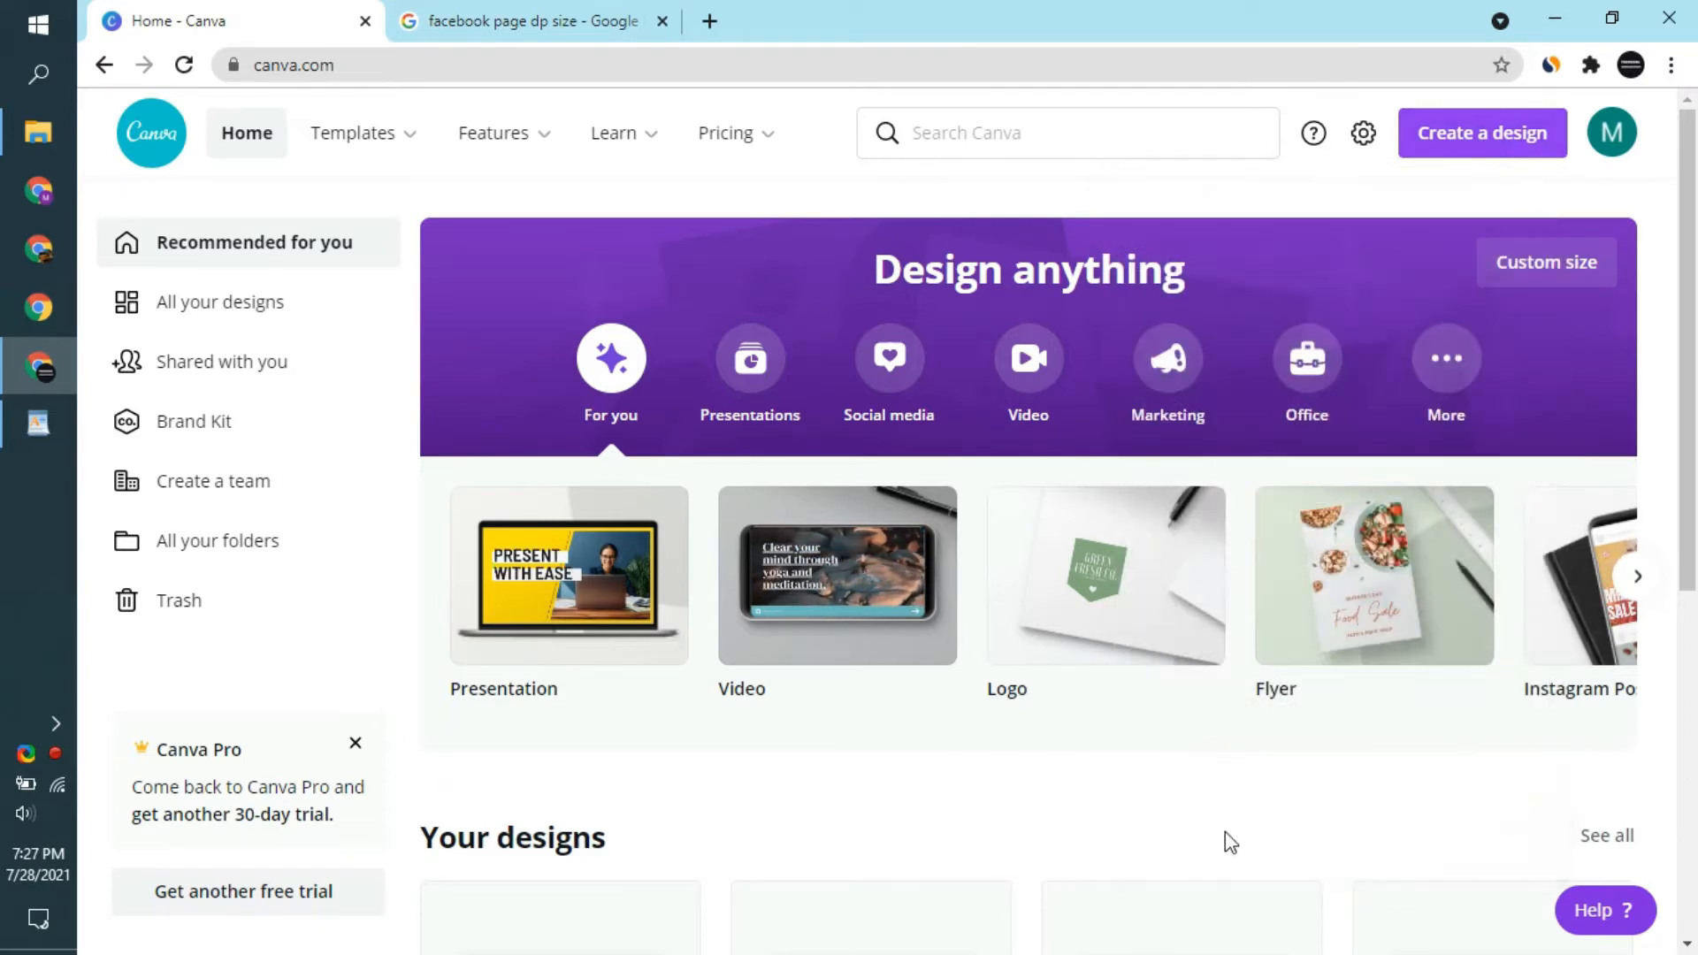
# - Create a new custom-size design of 160 x 160 px
pyautogui.click(1495, 145)
pyautogui.click(1194, 796)
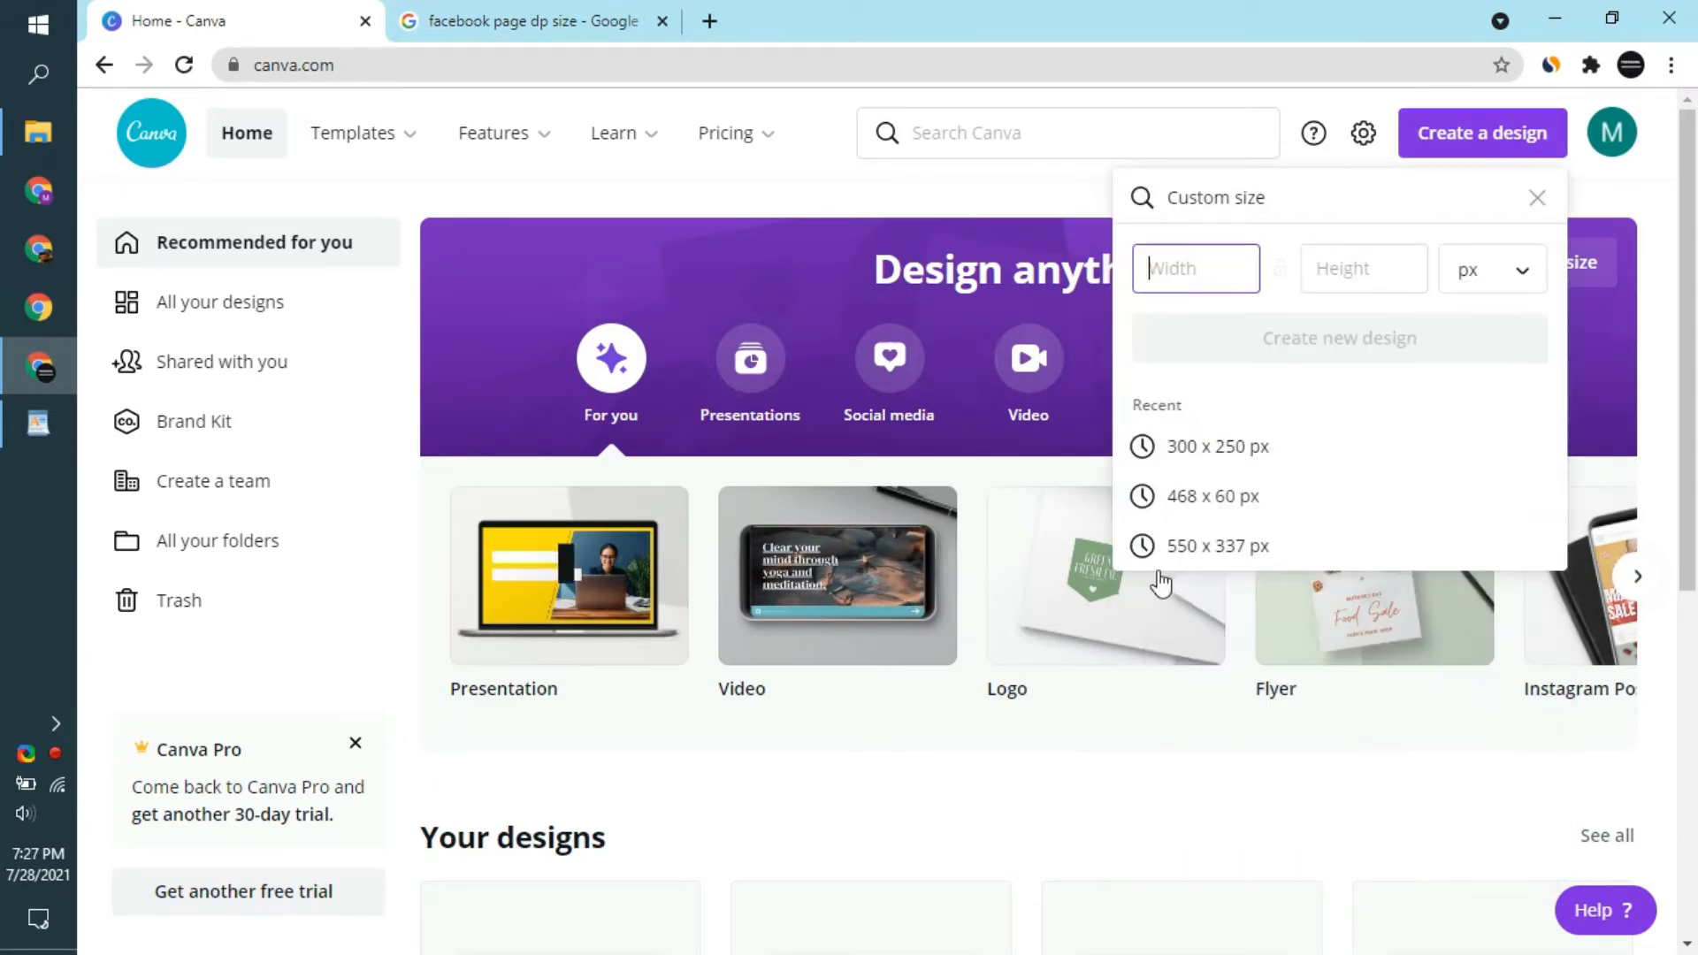
pyautogui.click(1184, 273)
pyautogui.write('160')
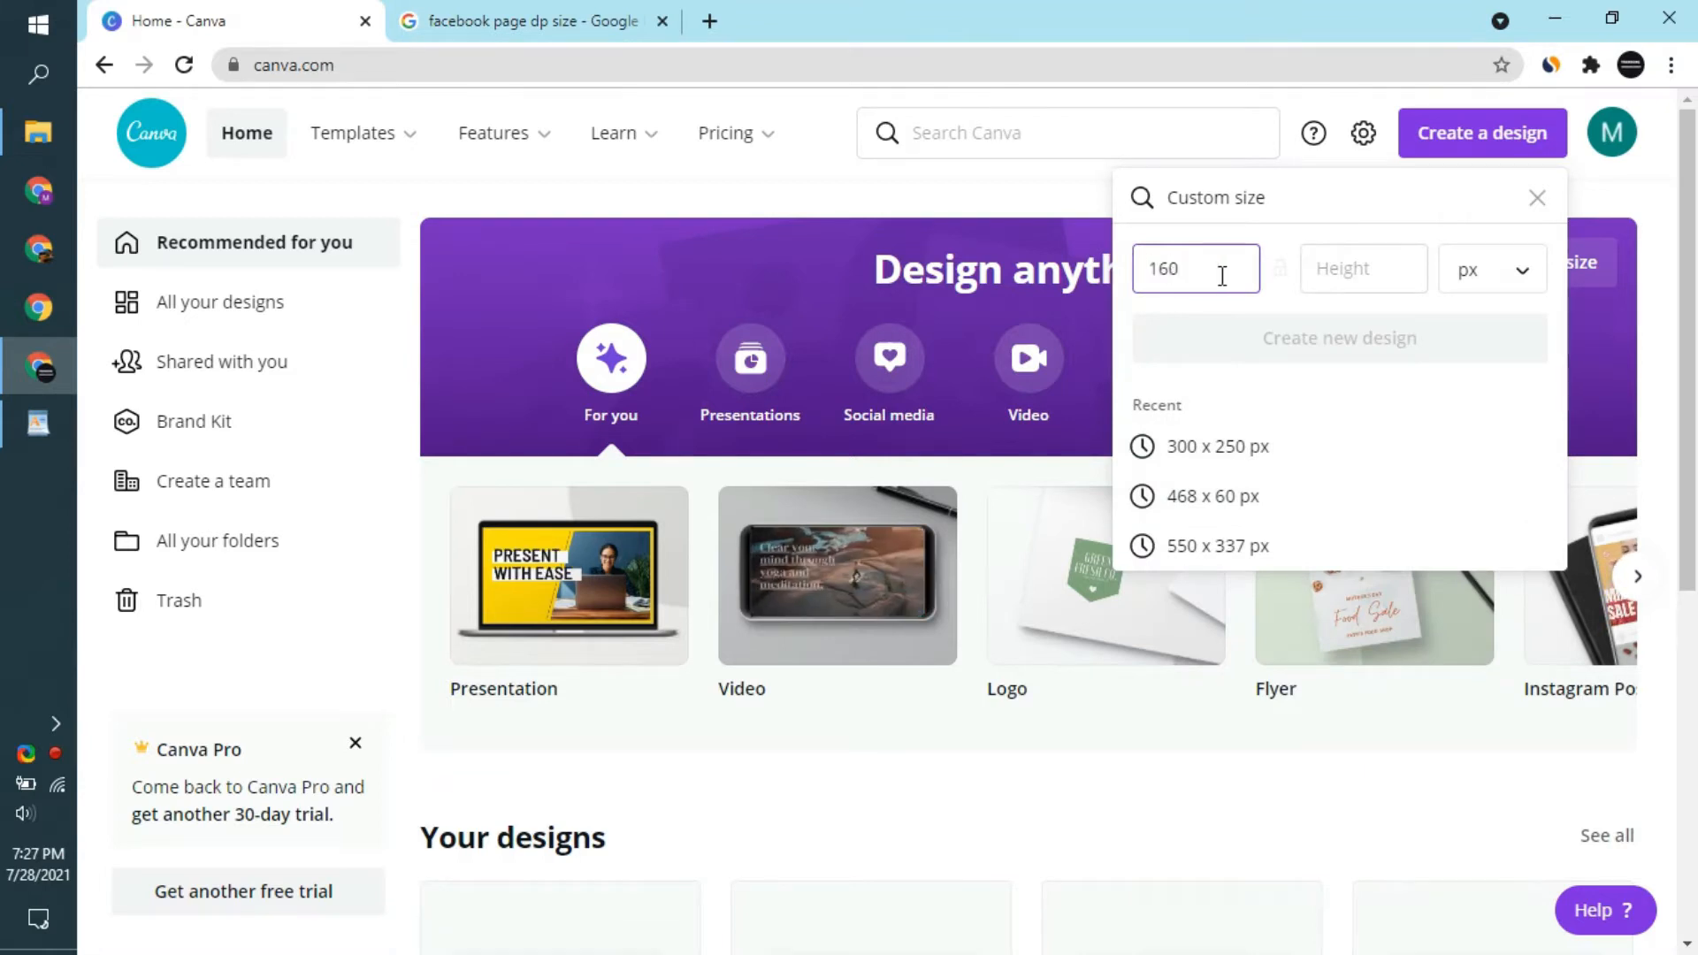
pyautogui.click(1357, 261)
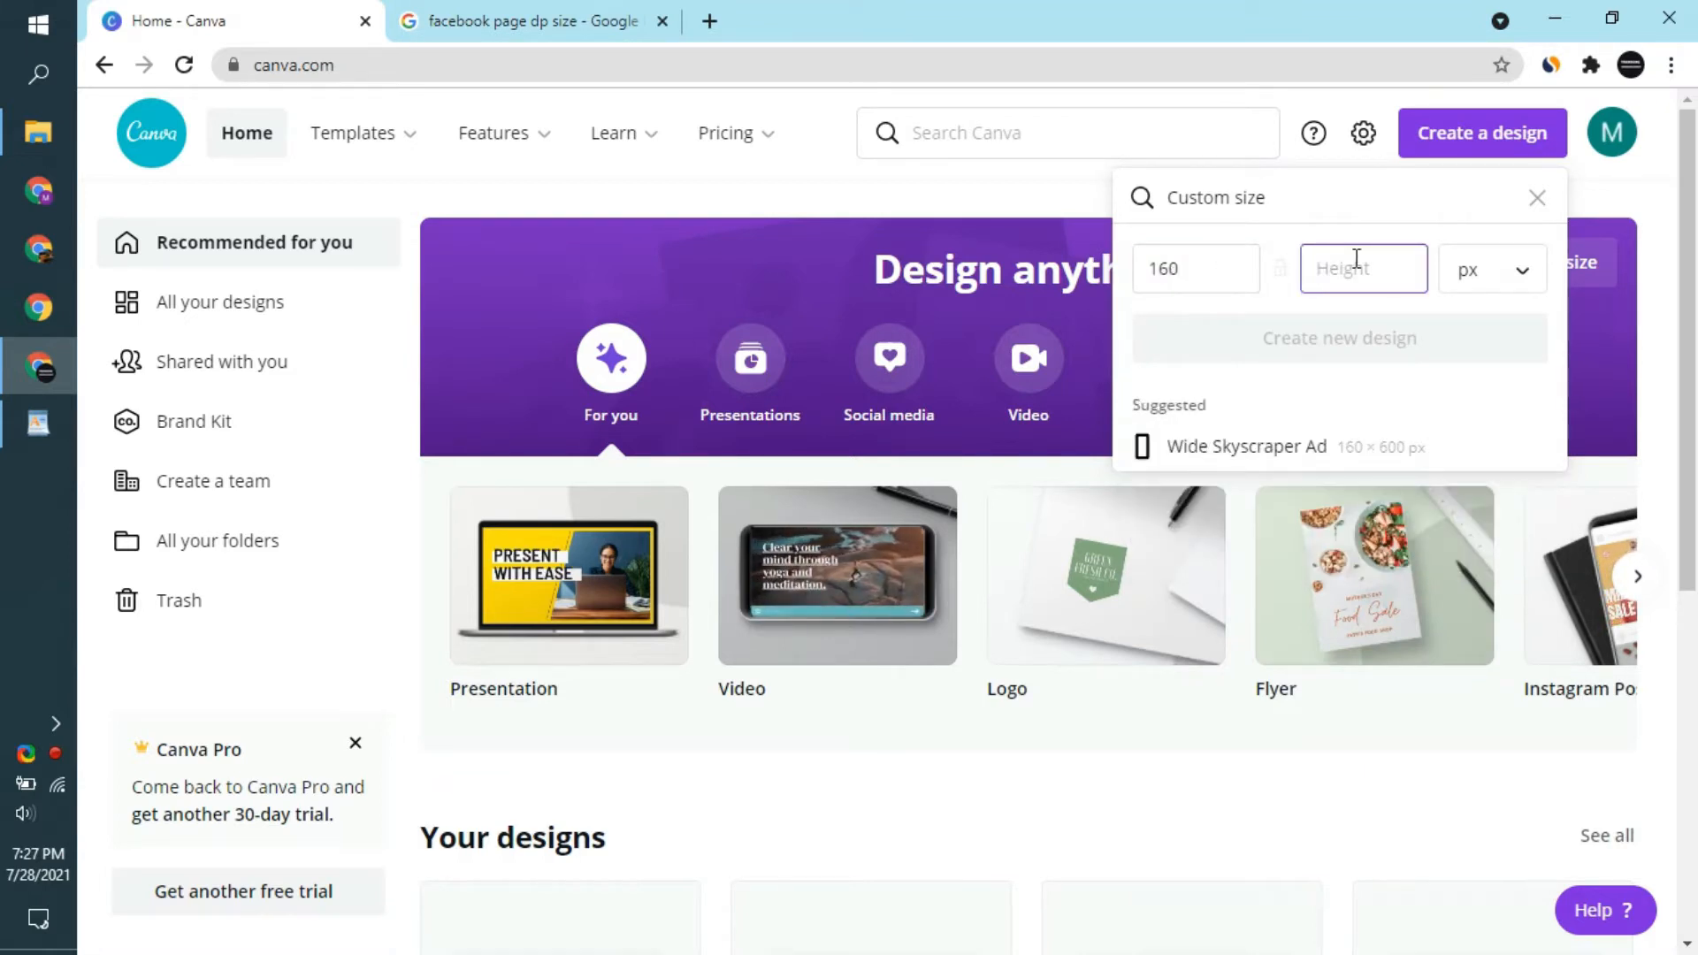
pyautogui.write('160')
pyautogui.click(1478, 268)
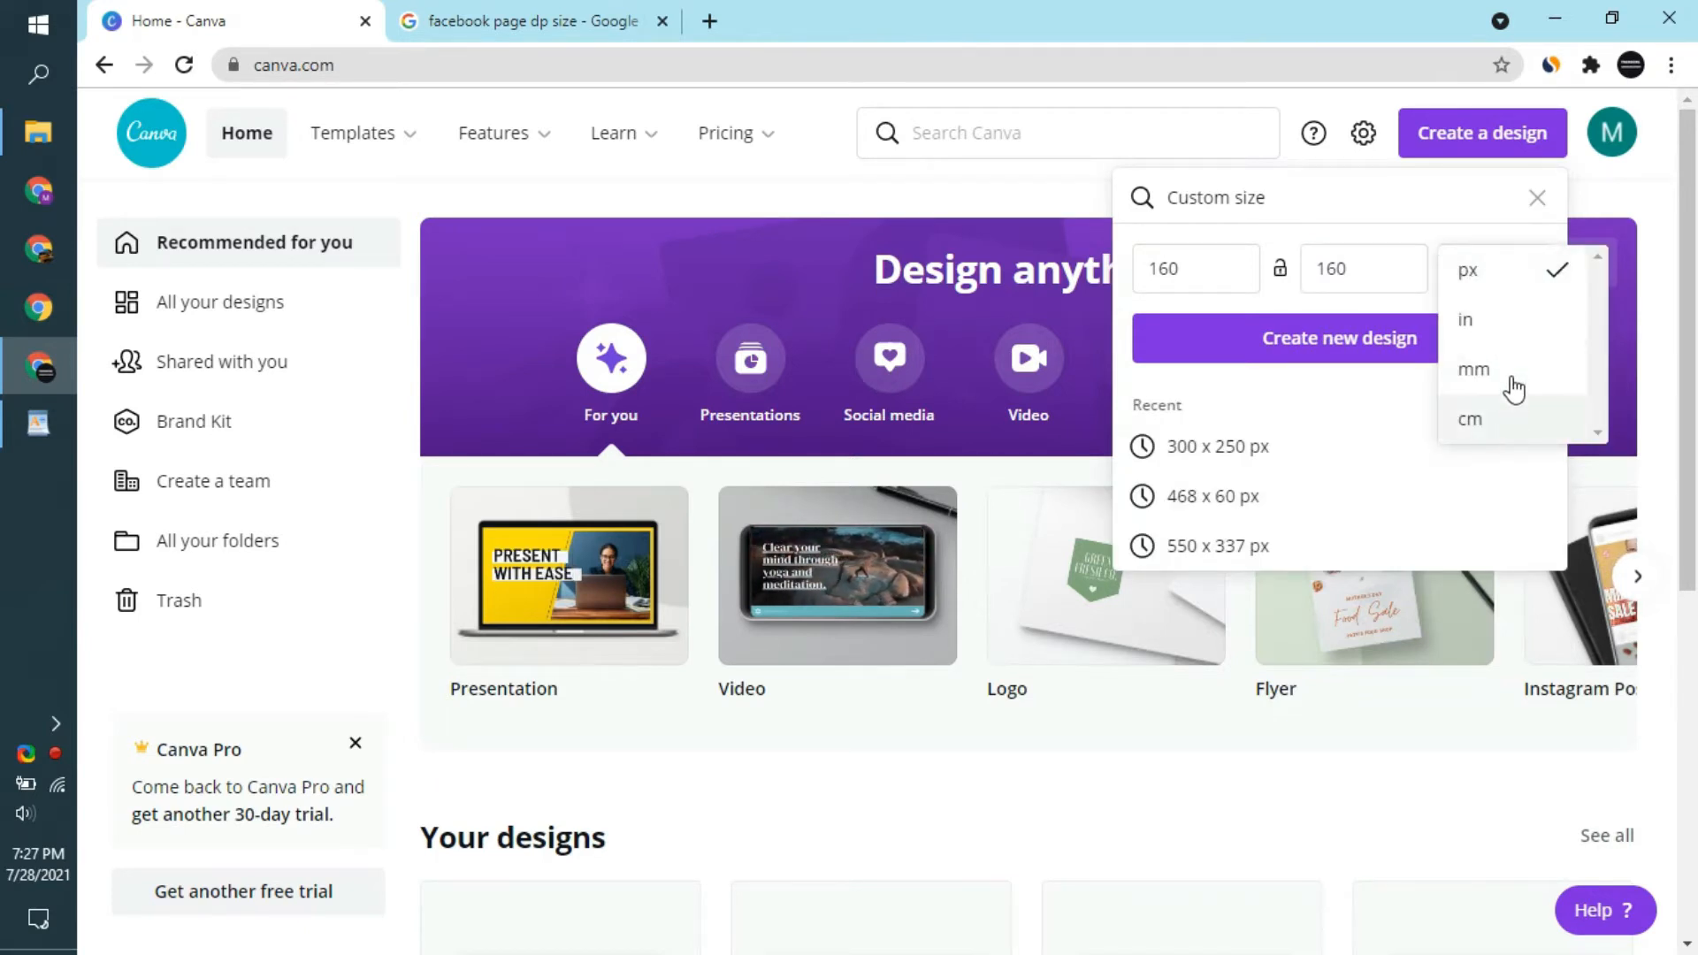
pyautogui.click(1486, 269)
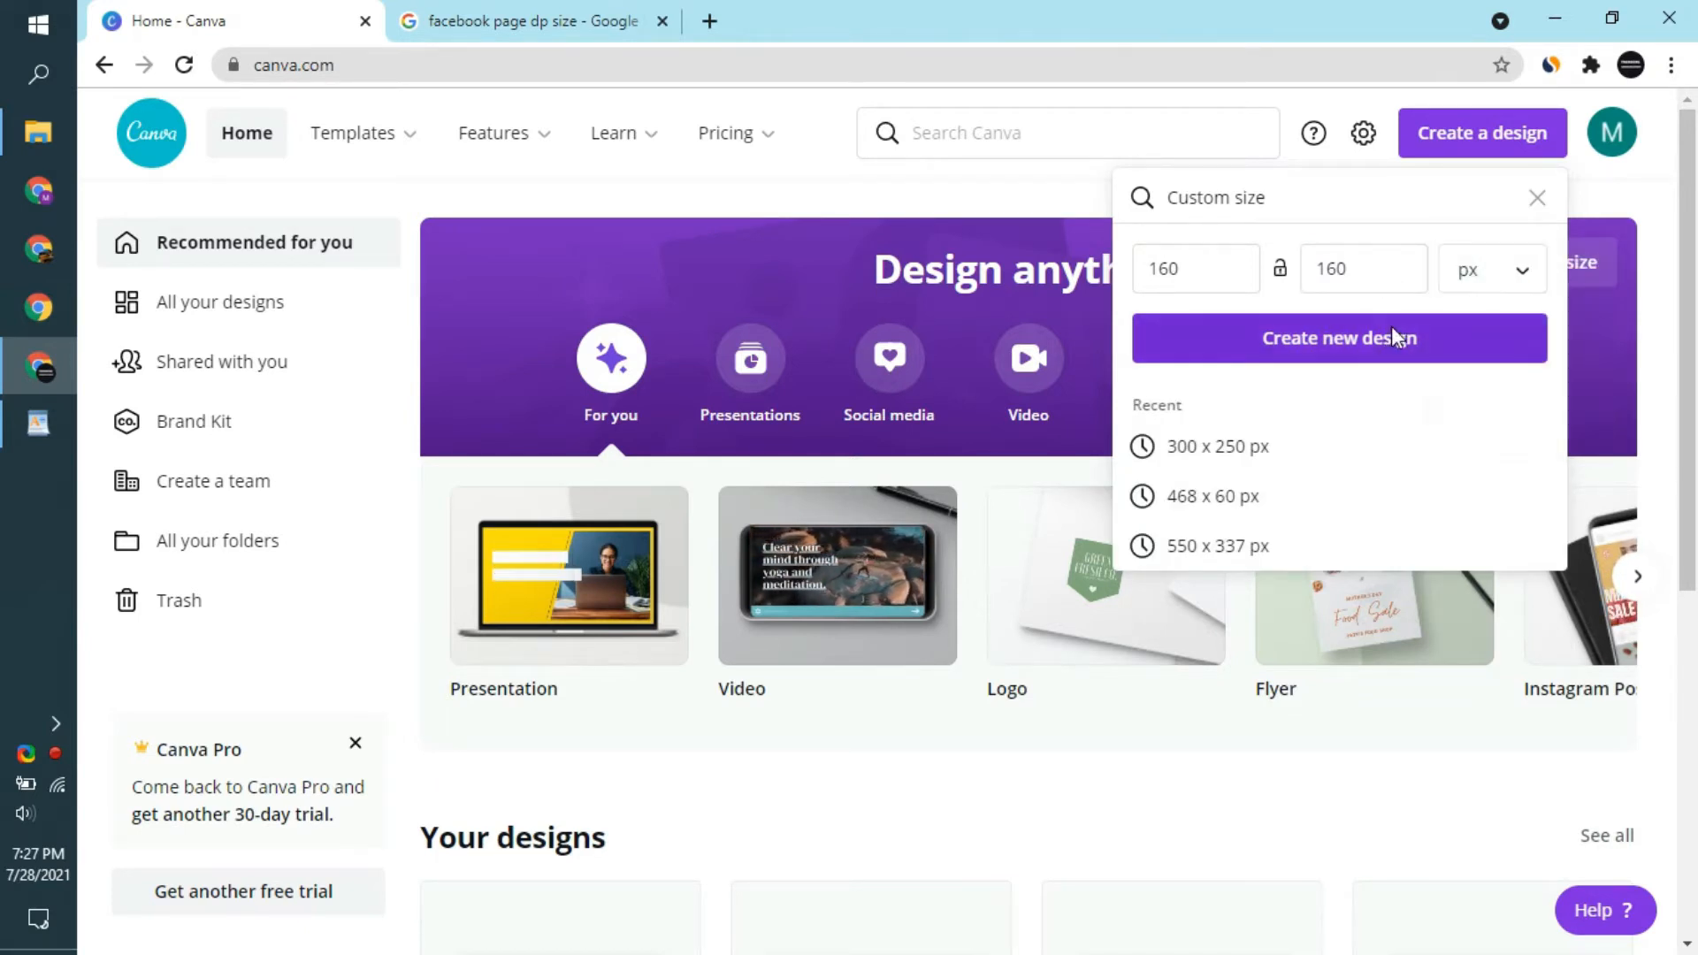
pyautogui.click(1393, 336)
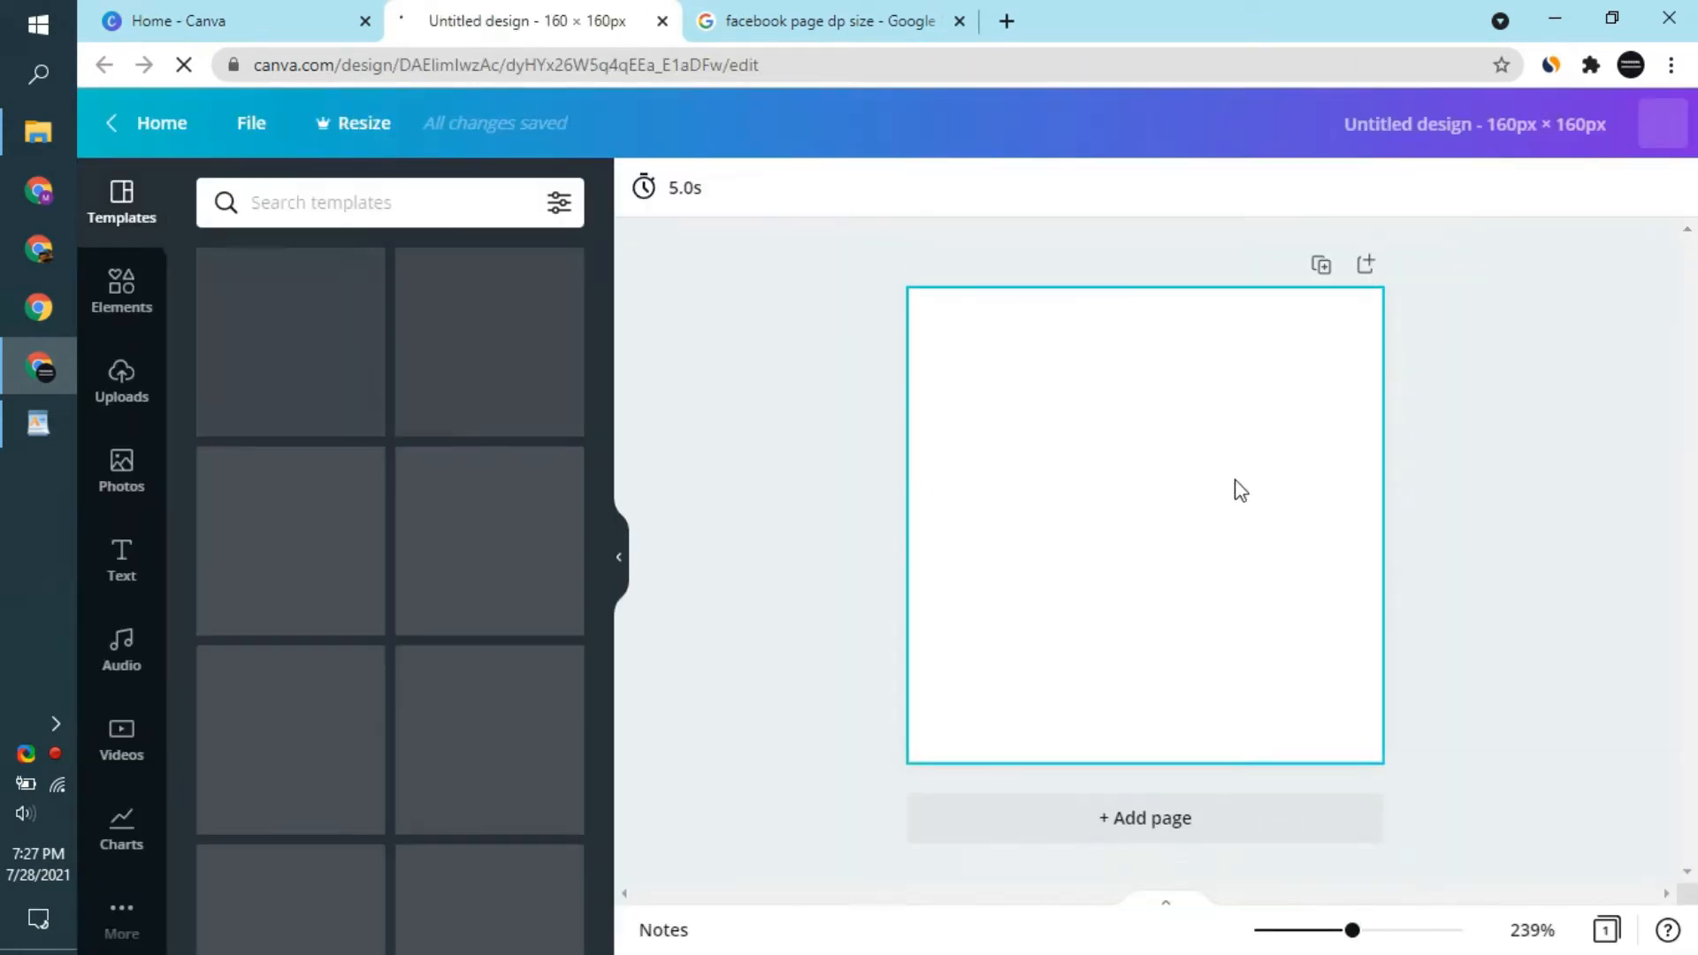
# - Browse the template gallery and apply the "Innovation is insight in action" template to the page
pyautogui.scroll(-10, 394, 526)
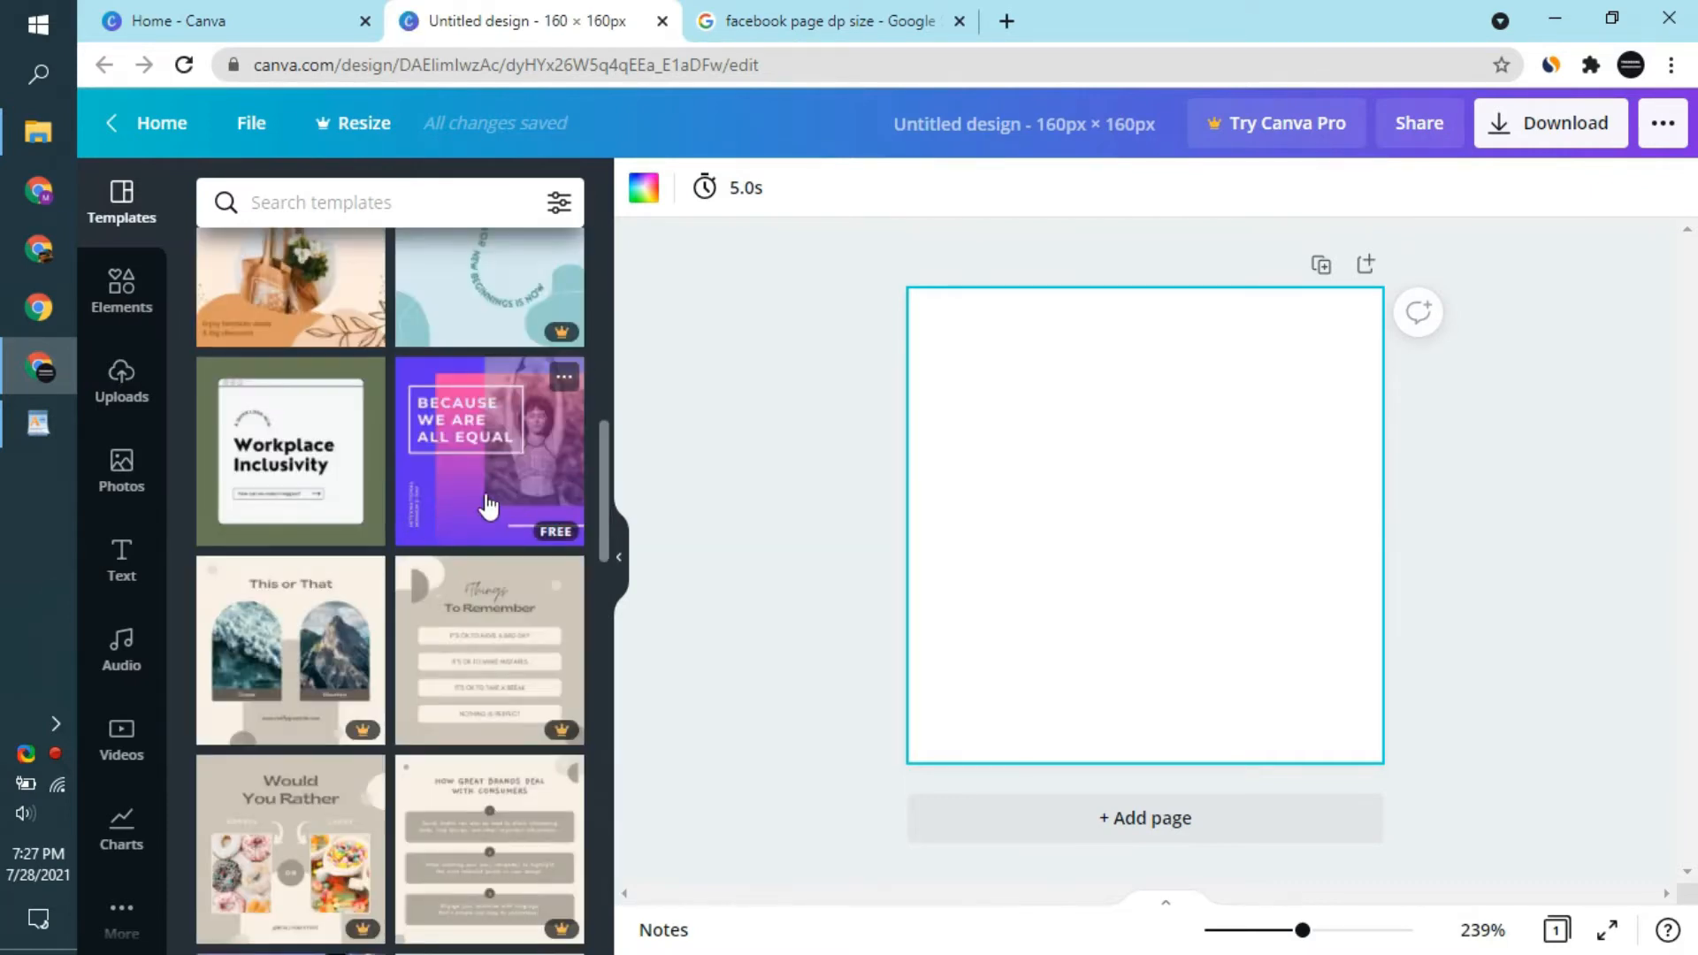
pyautogui.scroll(-5, 265, 498)
pyautogui.scroll(-6, 266, 498)
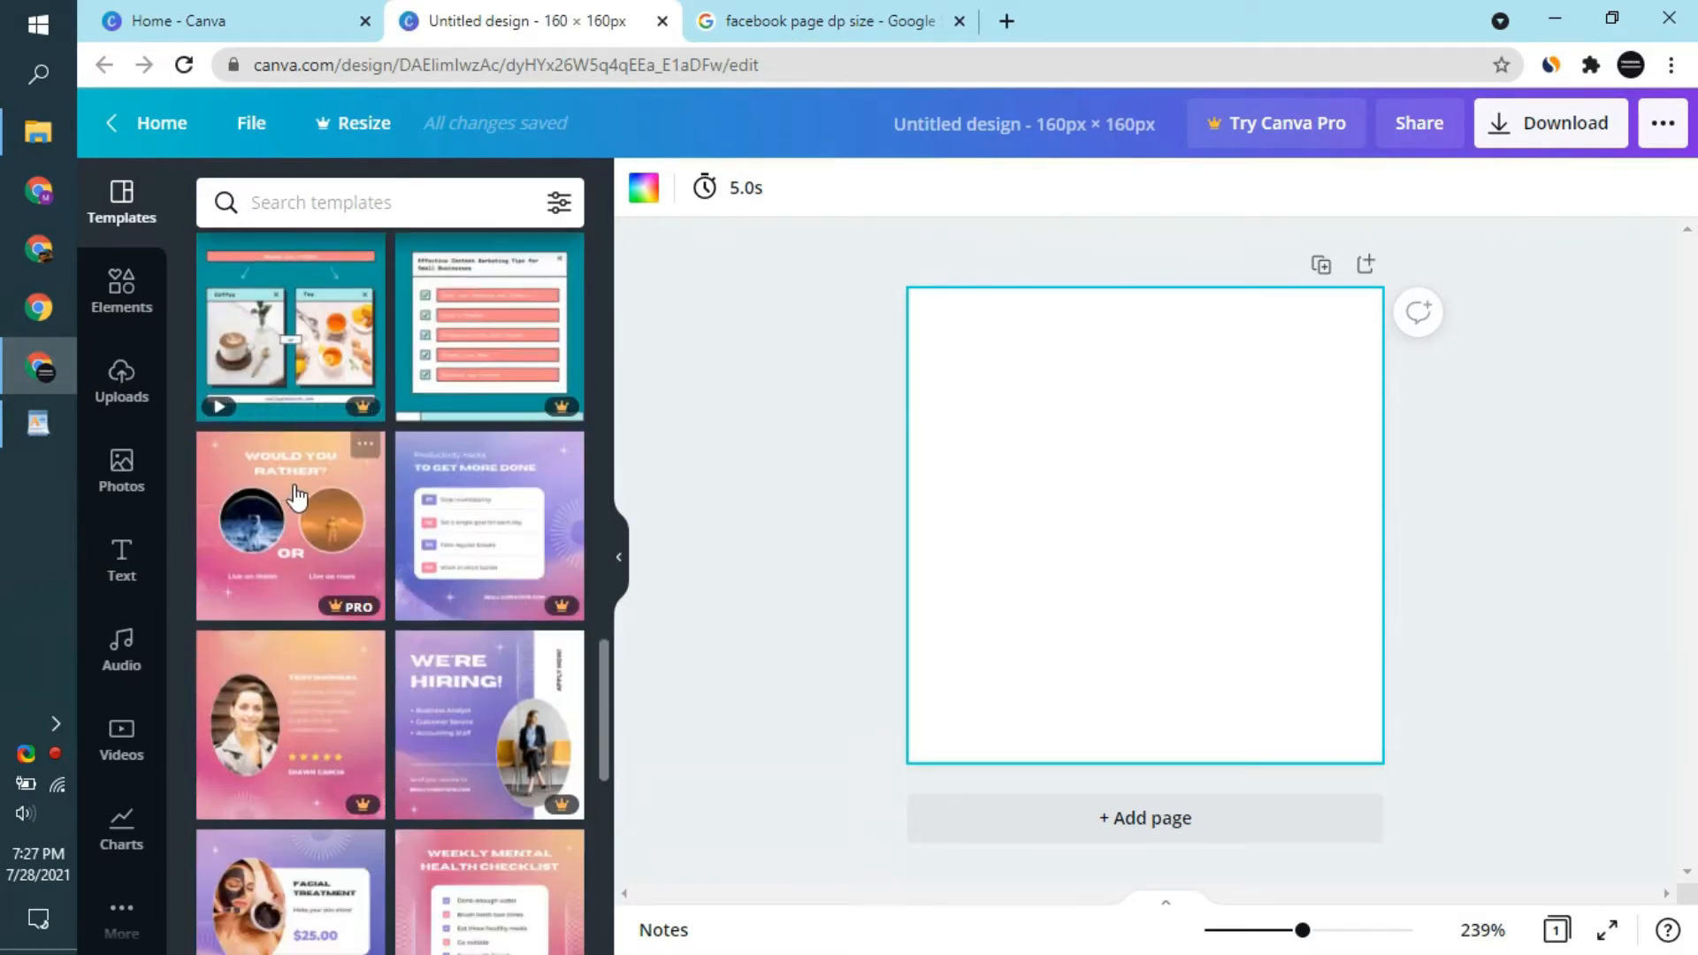
pyautogui.scroll(-4, 372, 609)
pyautogui.scroll(-2, 372, 609)
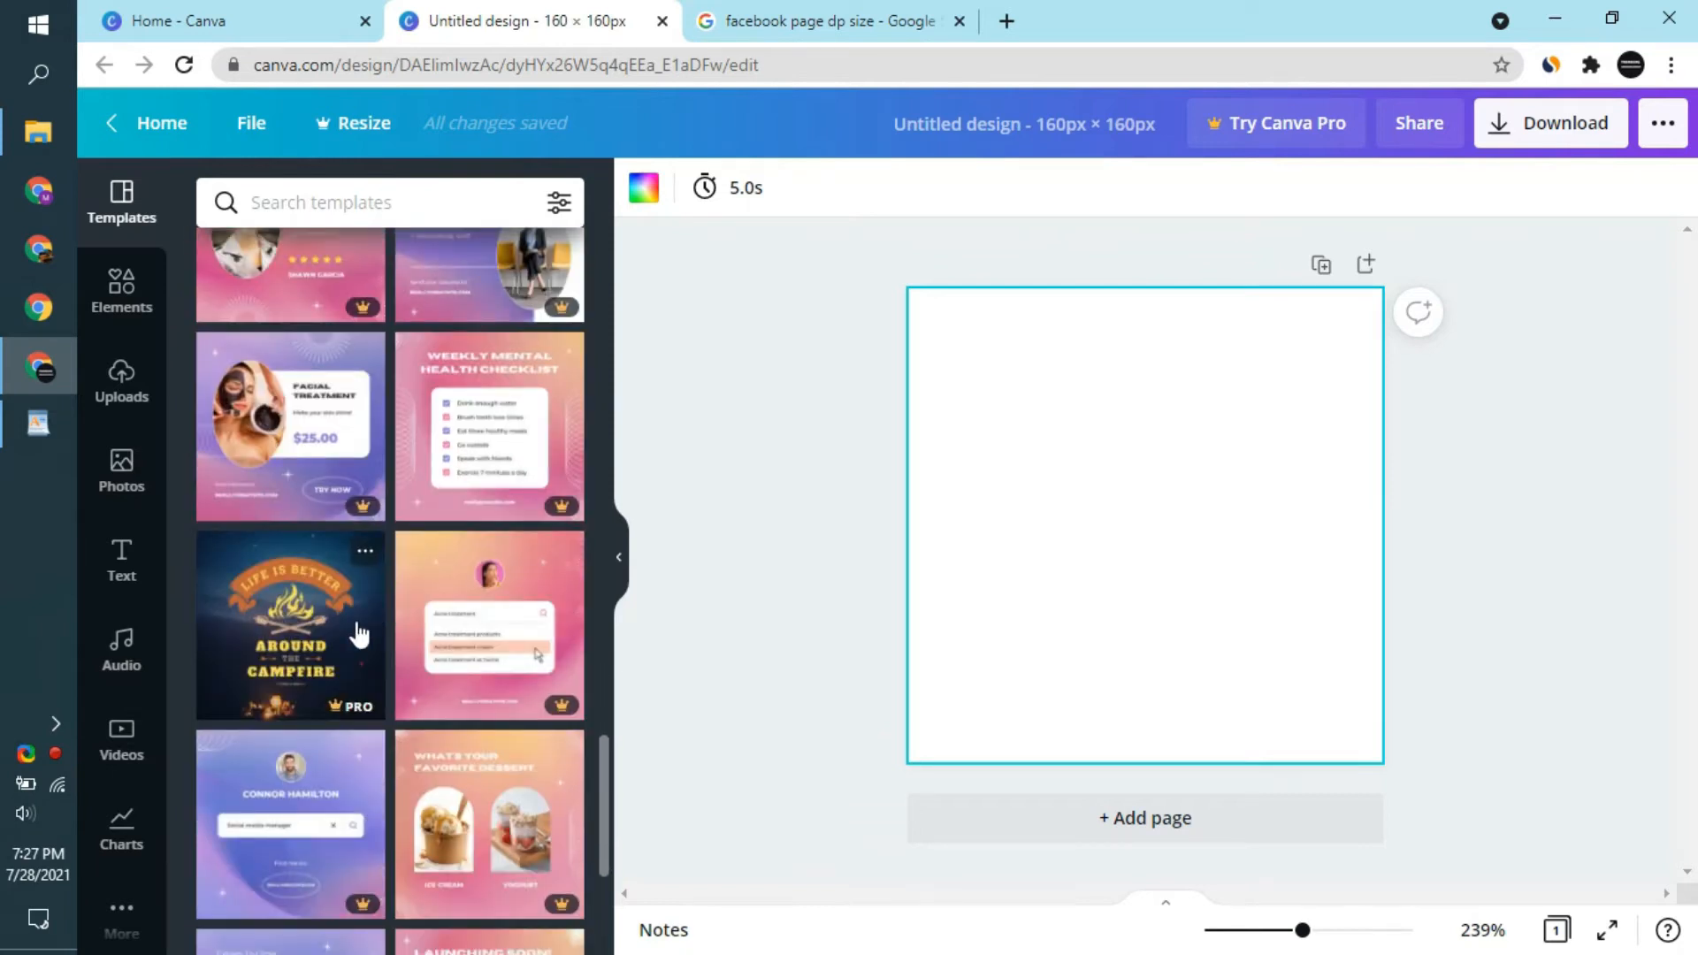
pyautogui.scroll(-5, 467, 667)
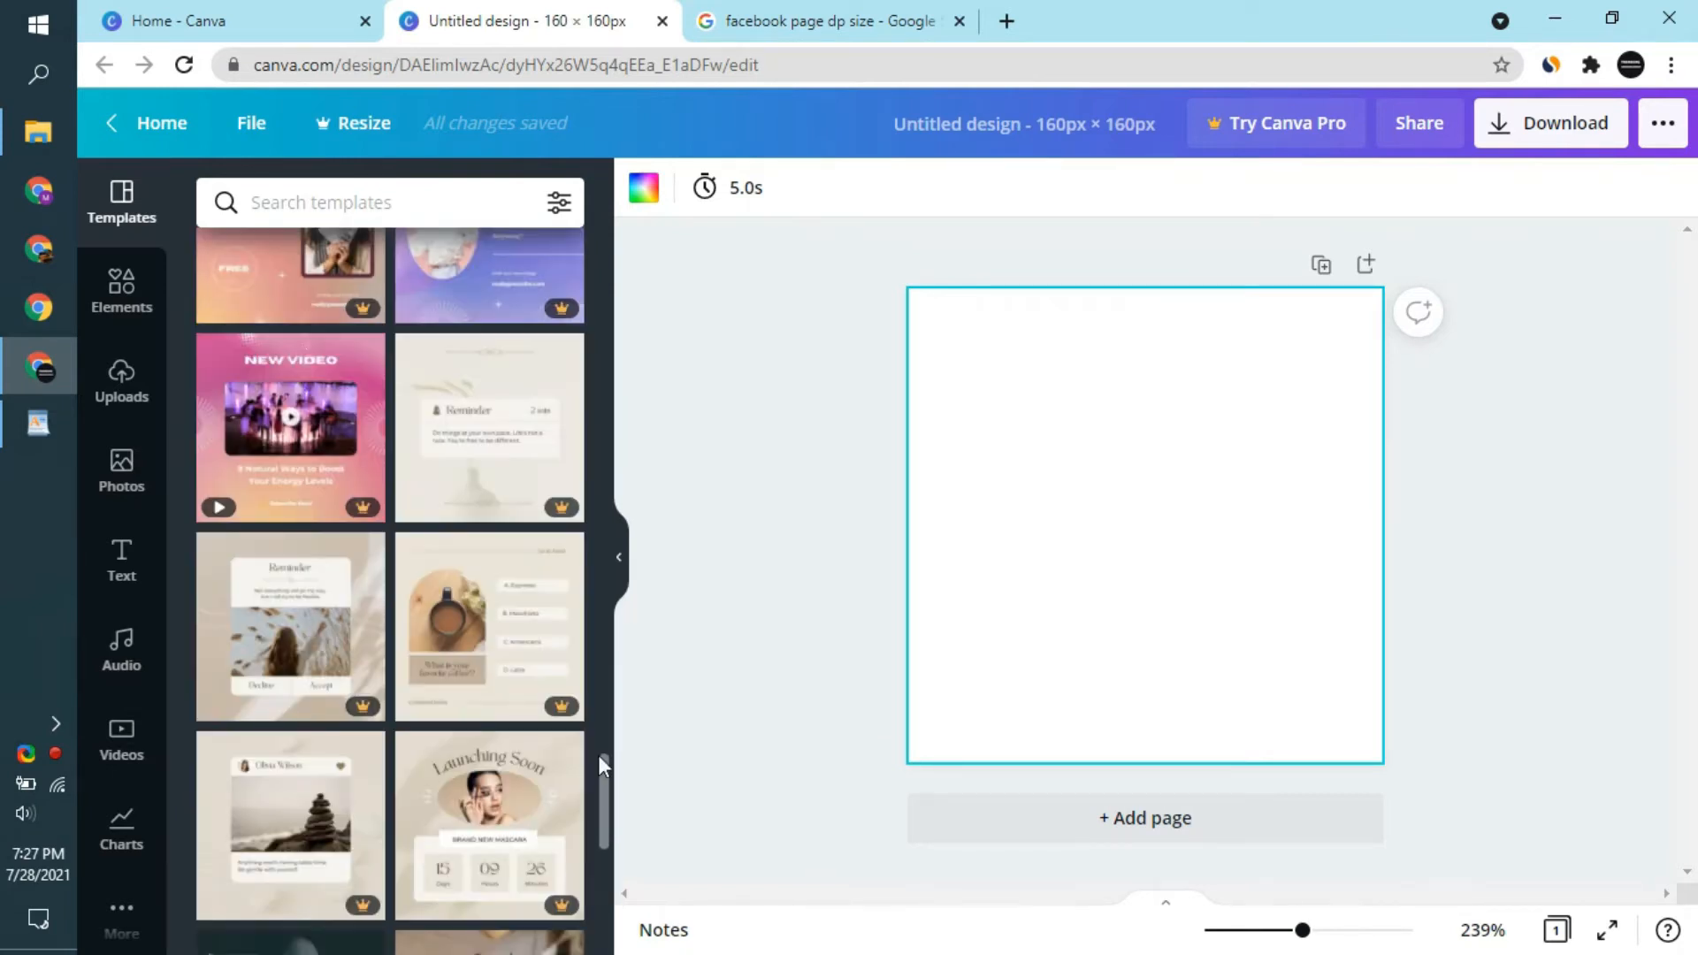
pyautogui.moveTo(598, 755); pyautogui.dragTo(538, 127)
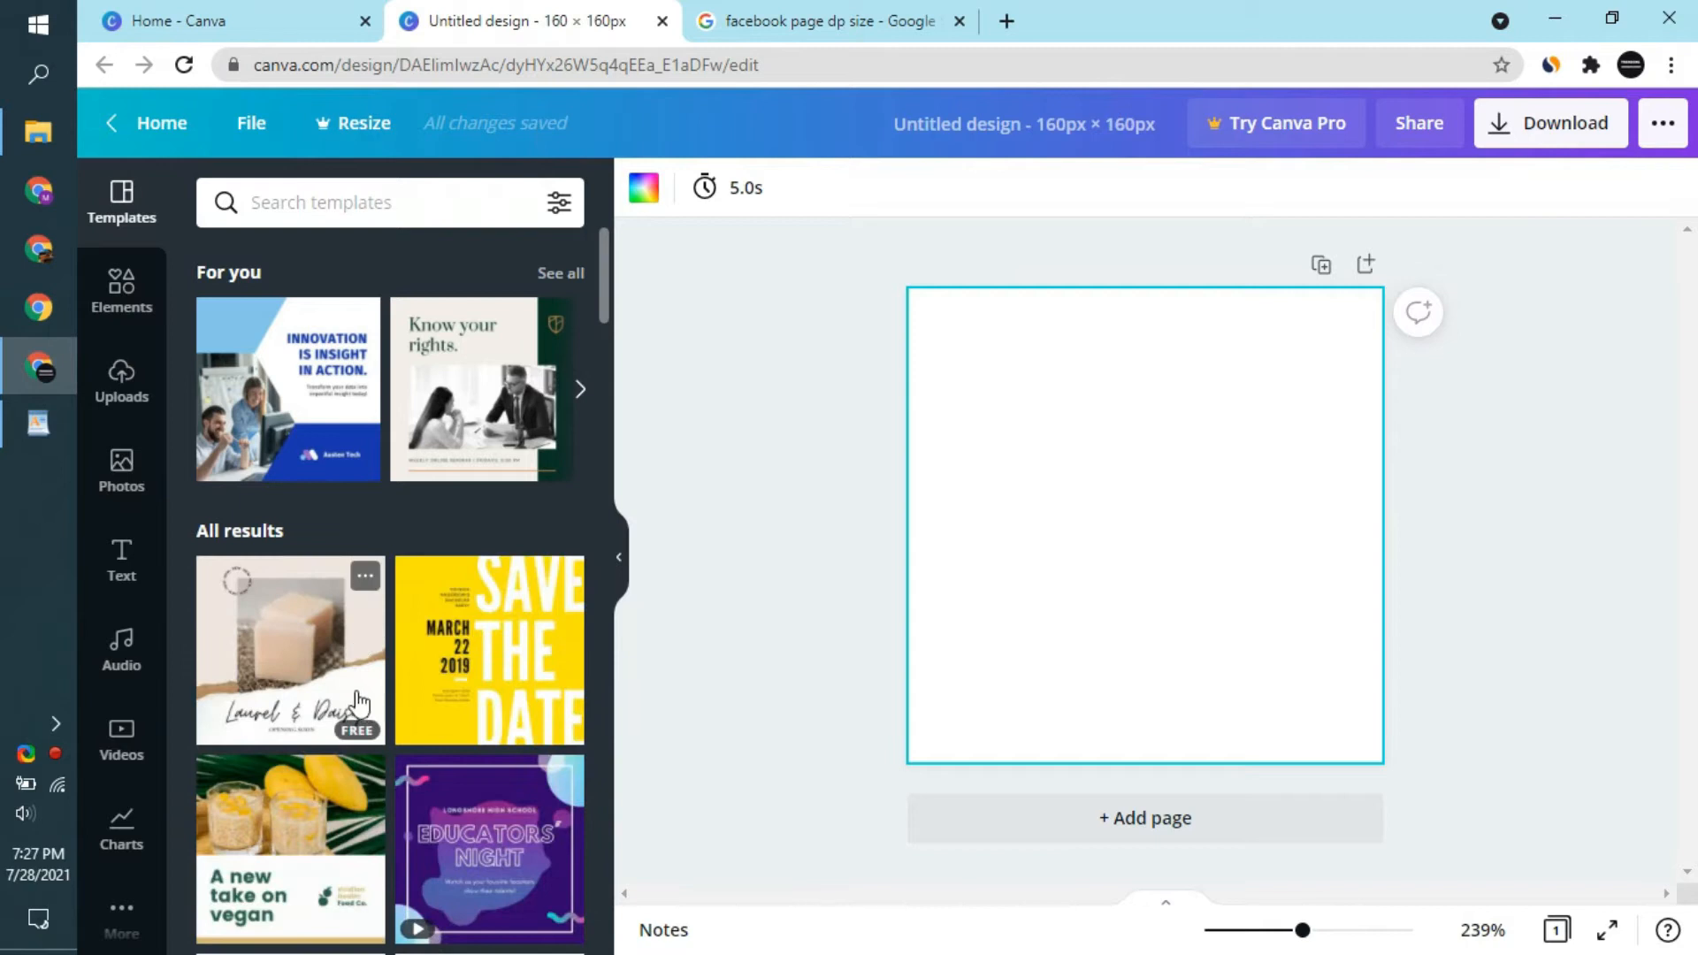
pyautogui.scroll(-3, 429, 655)
pyautogui.scroll(3, 376, 557)
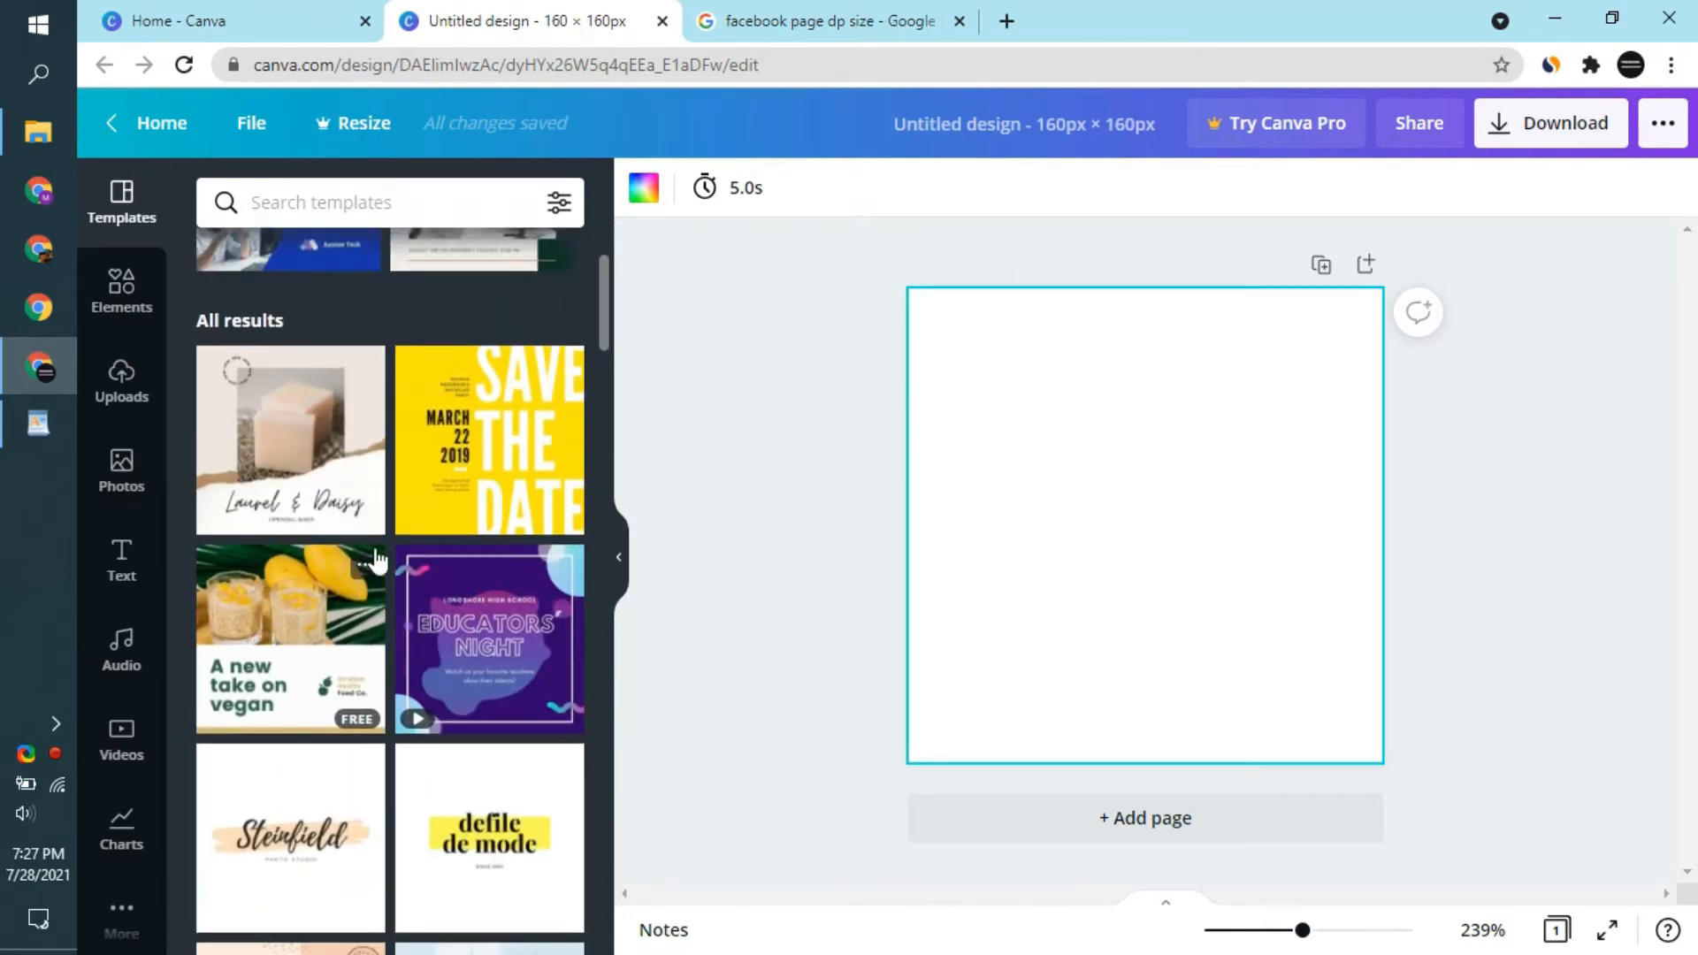
pyautogui.click(315, 392)
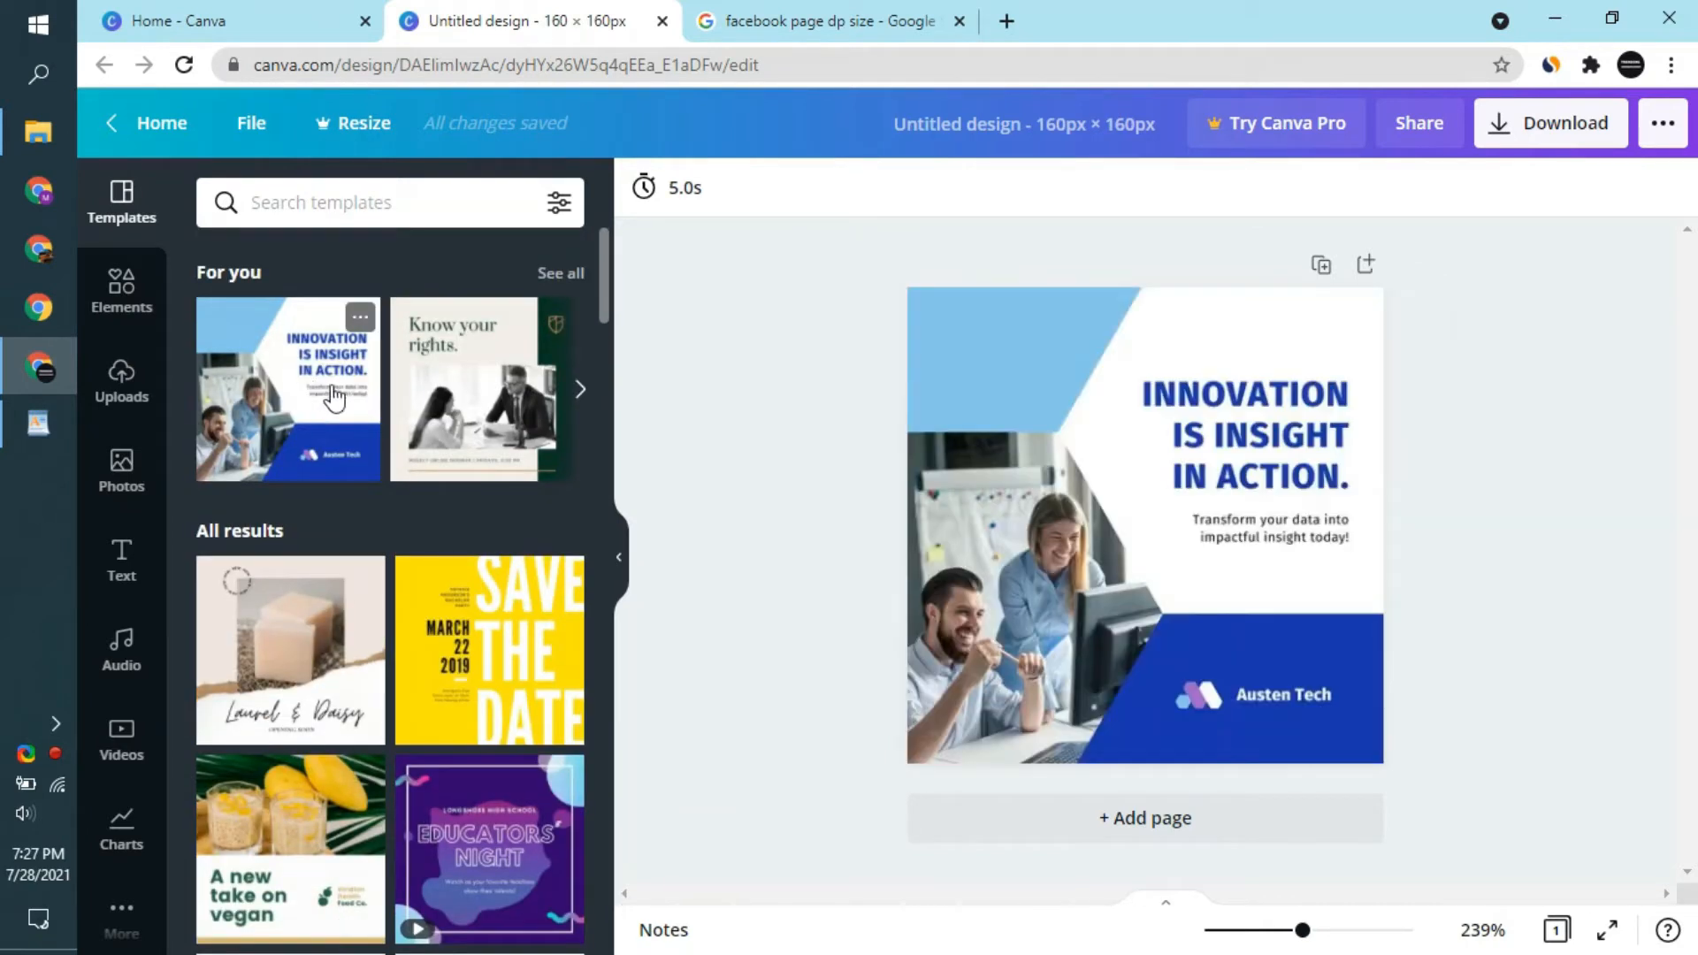
# - Delete the "Innovation is insight in action" headline and the dark blue shape from the first page
pyautogui.click(1007, 619)
pyautogui.press('Delete')
pyautogui.click(1211, 451)
pyautogui.press('Delete')
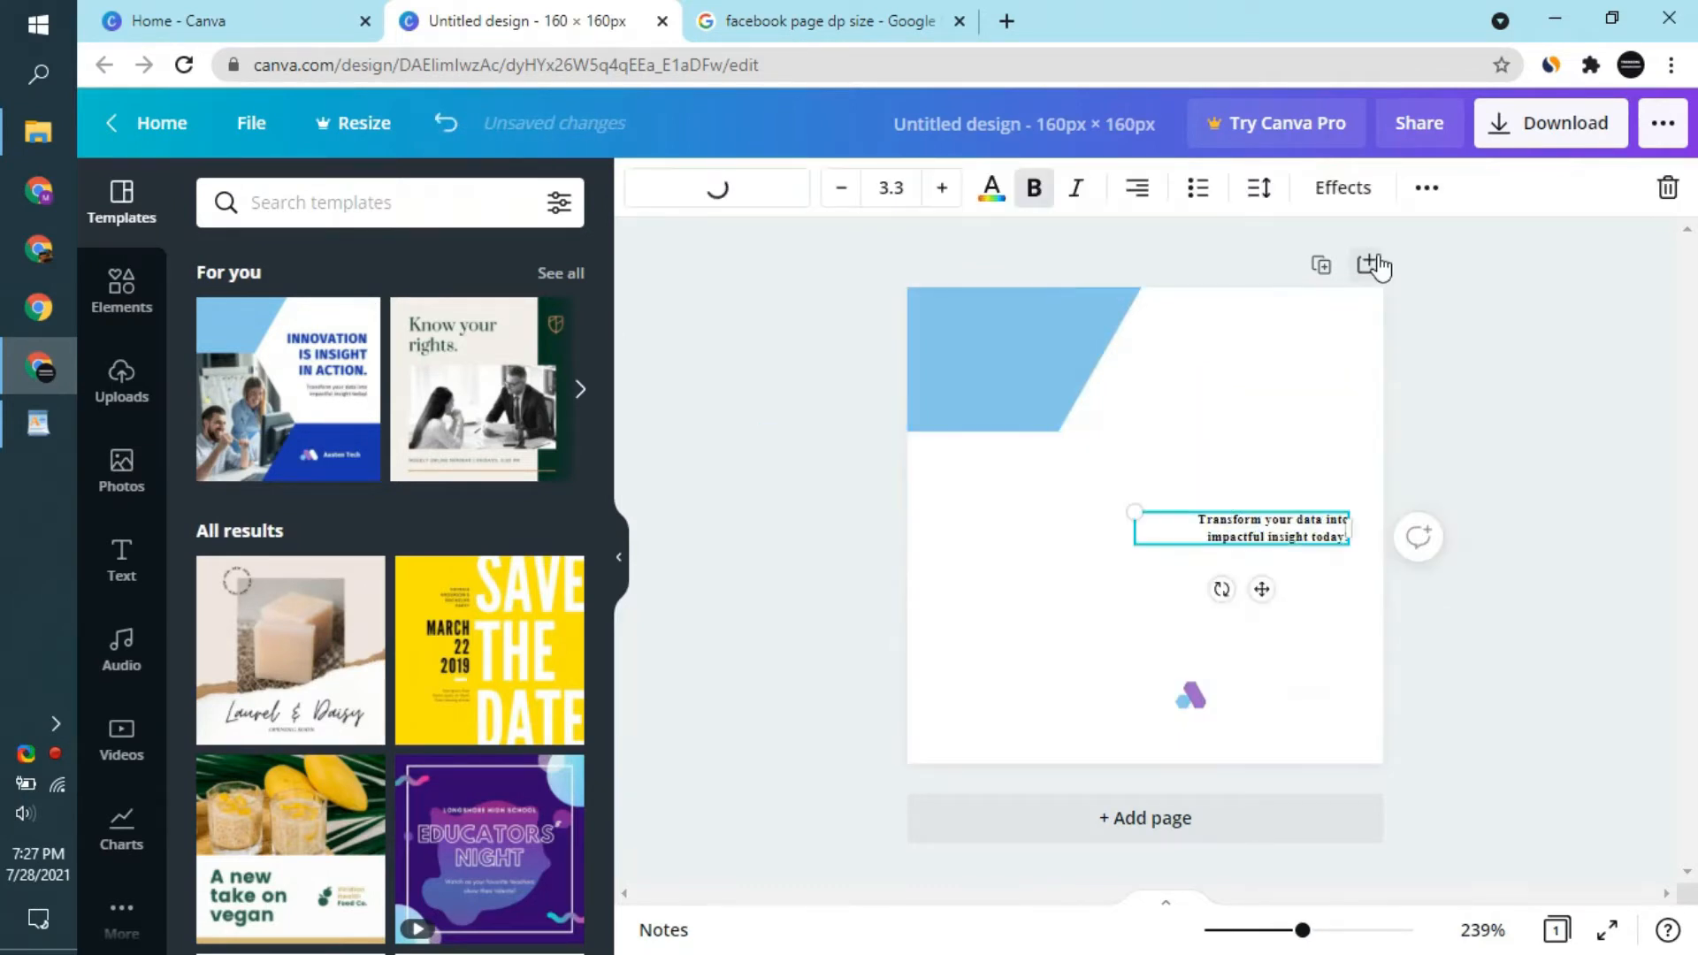
# - Add a blank second page and show all templates in the "For you" collection
pyautogui.click(1366, 264)
pyautogui.click(581, 399)
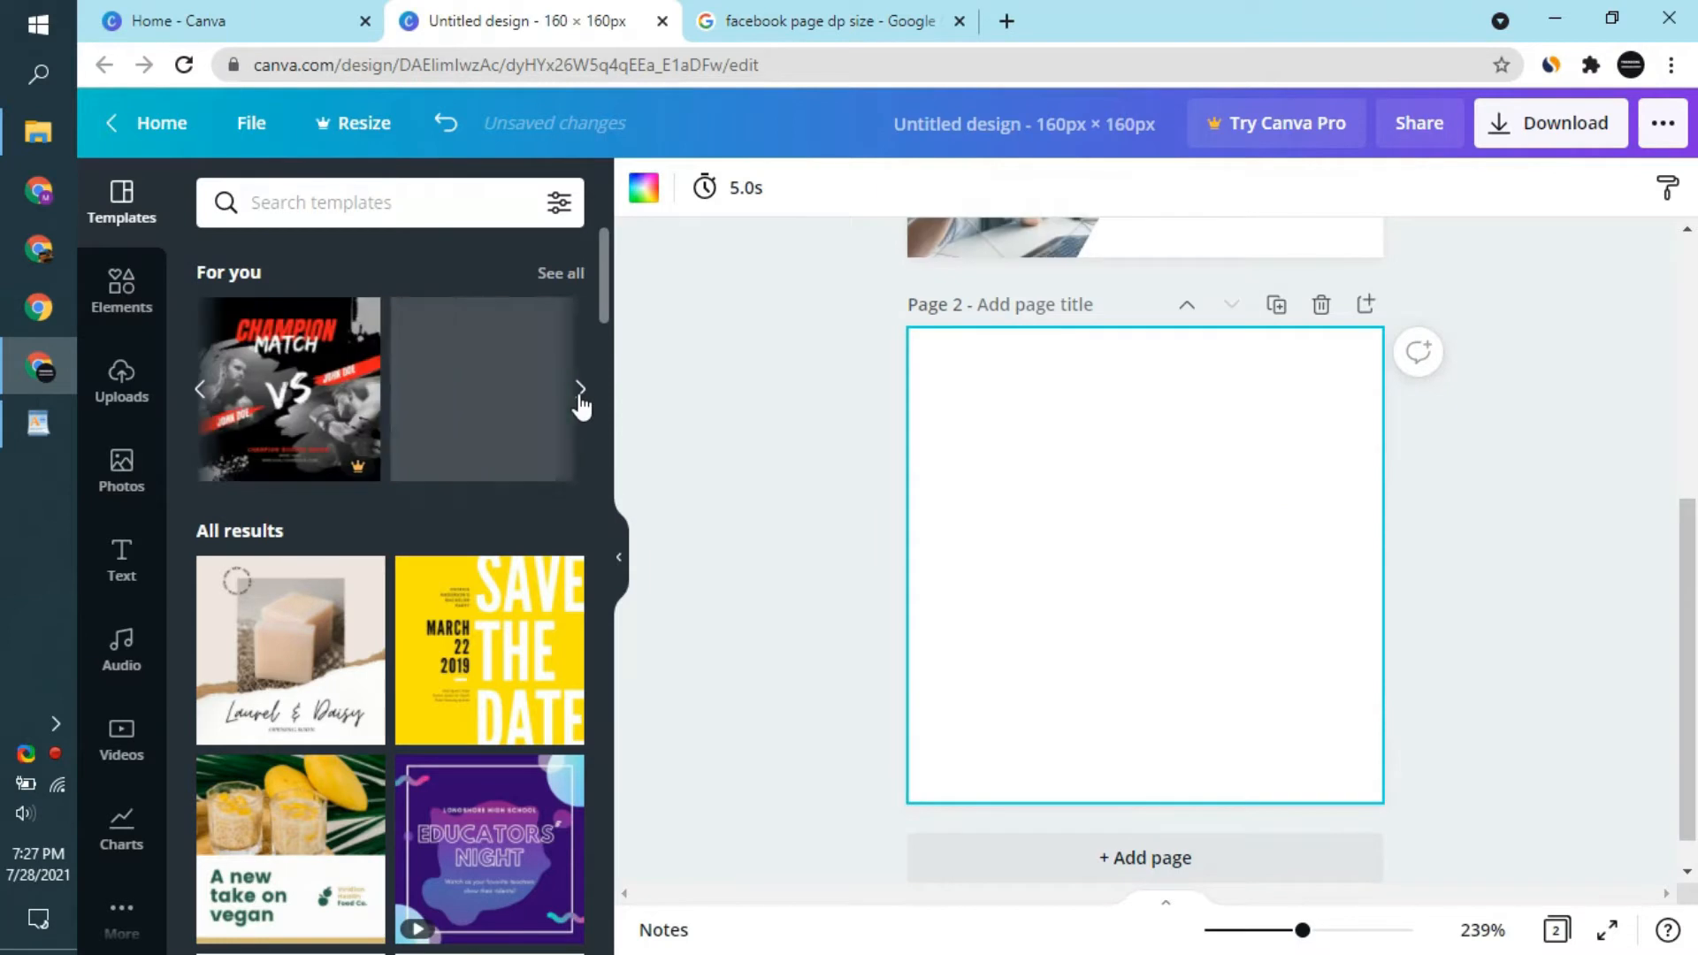
pyautogui.click(566, 275)
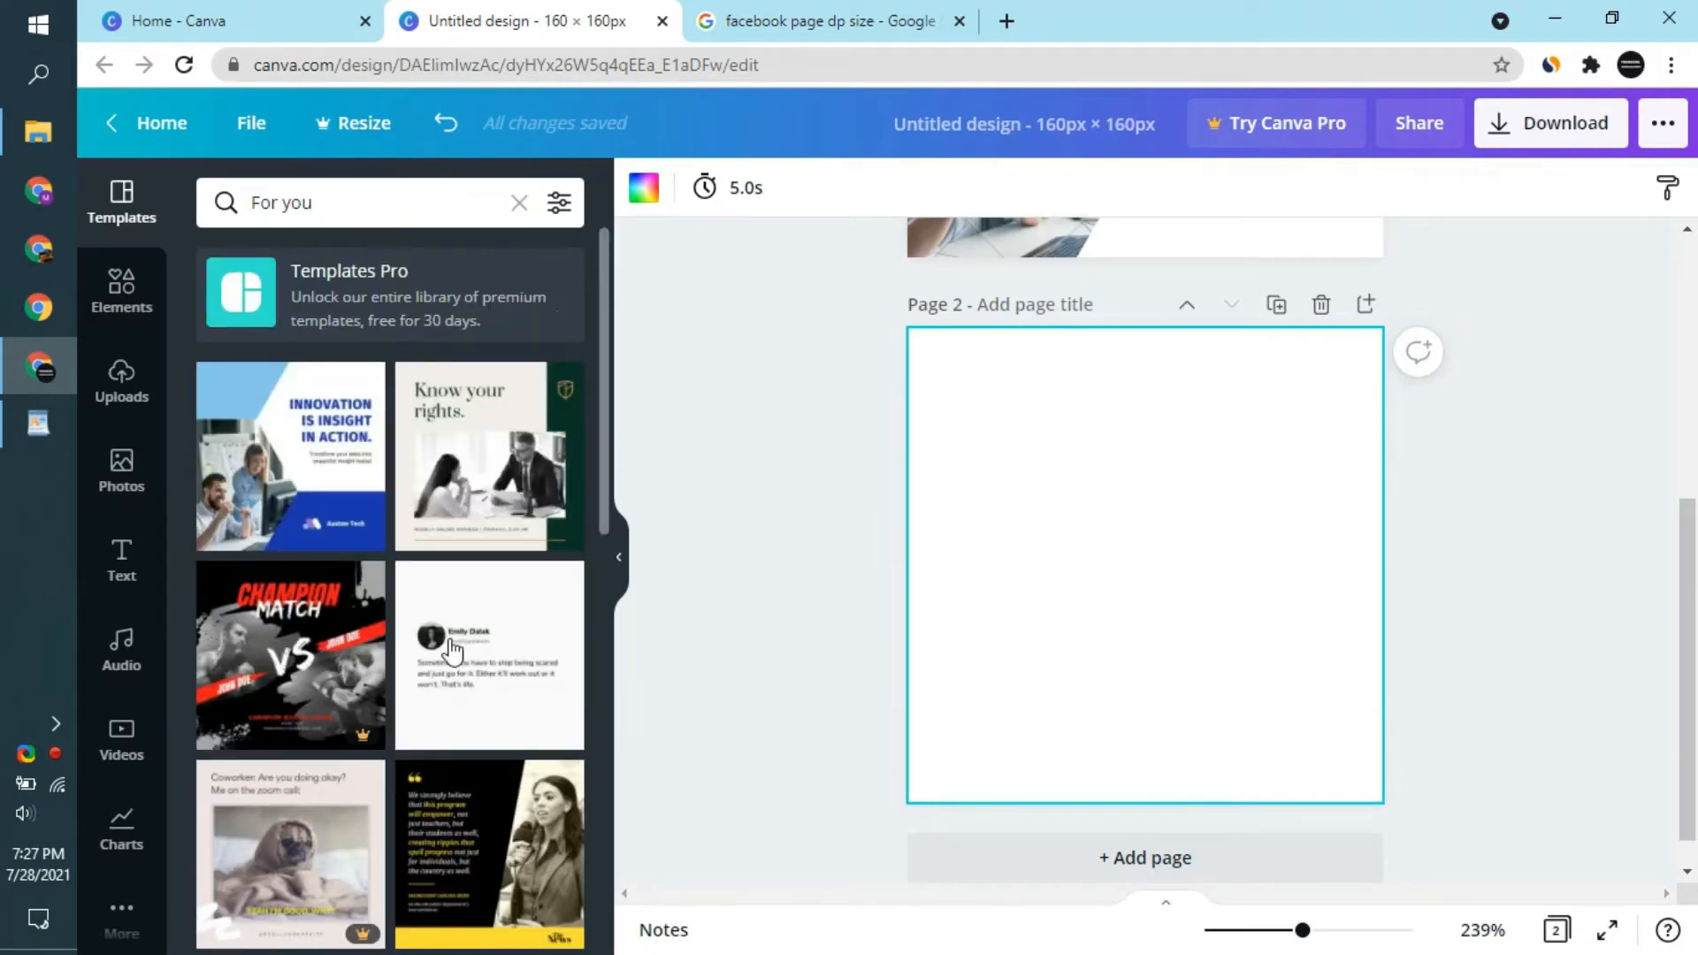
# - Apply the "3. Communicate with your manager and co-workers" layout from the blue and white work-from-home template to page 2
pyautogui.scroll(-6, 425, 690)
pyautogui.scroll(-1, 409, 736)
pyautogui.scroll(-1, 405, 730)
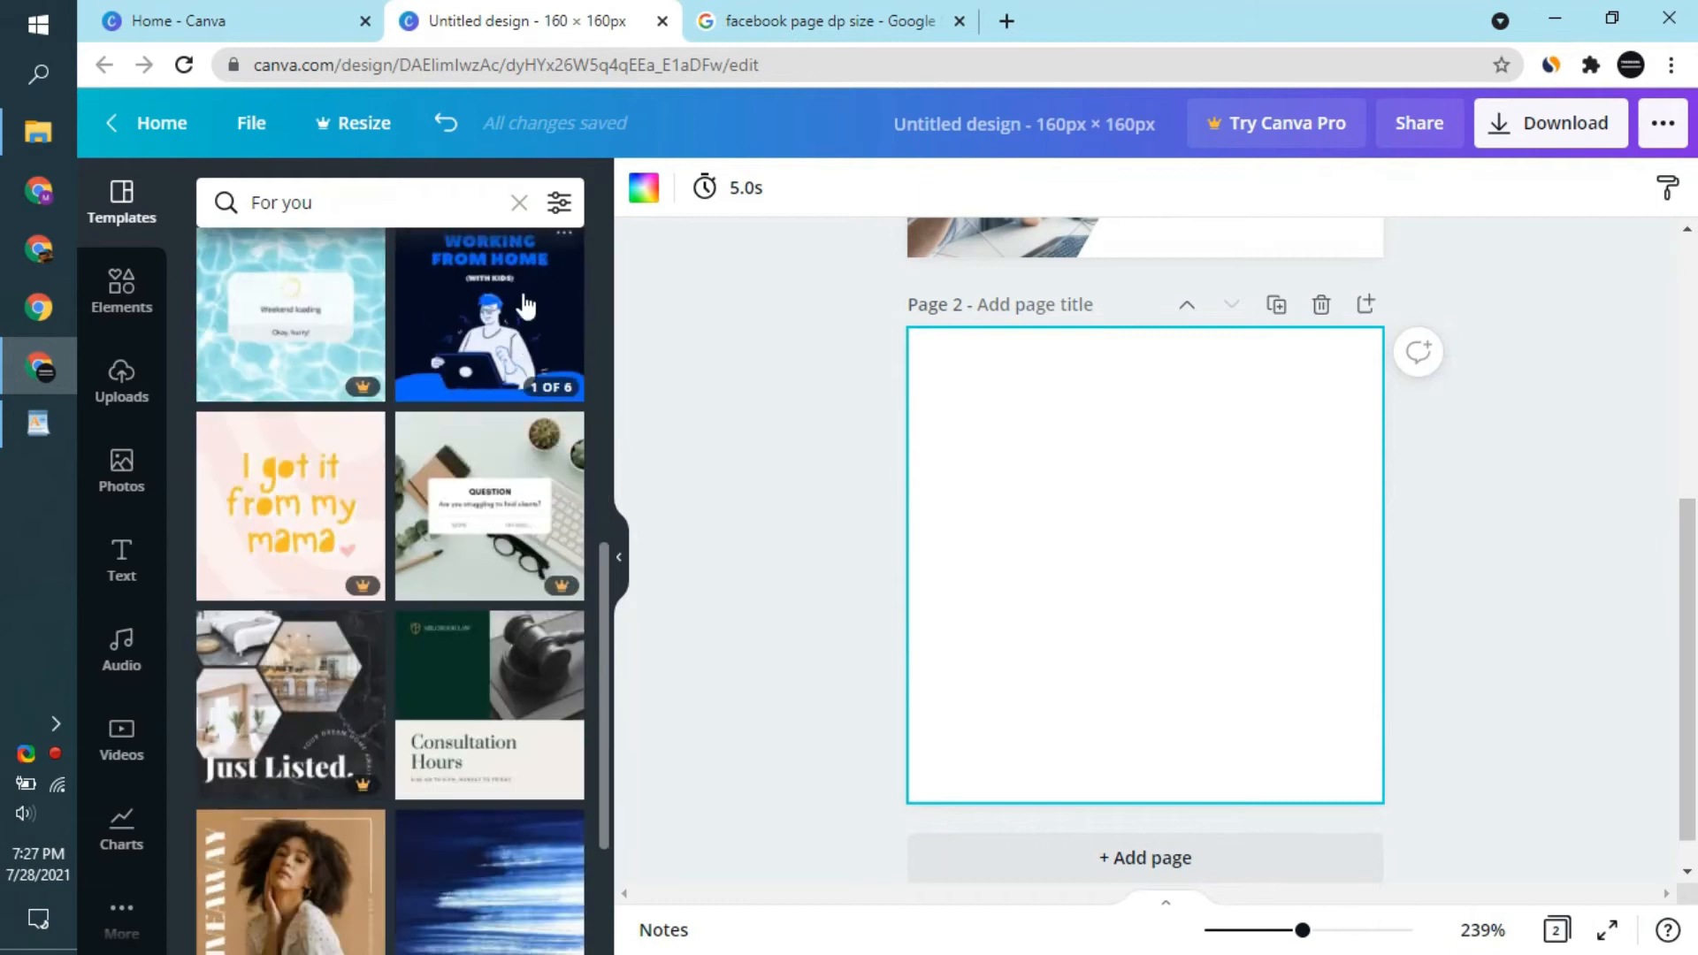
pyautogui.click(469, 332)
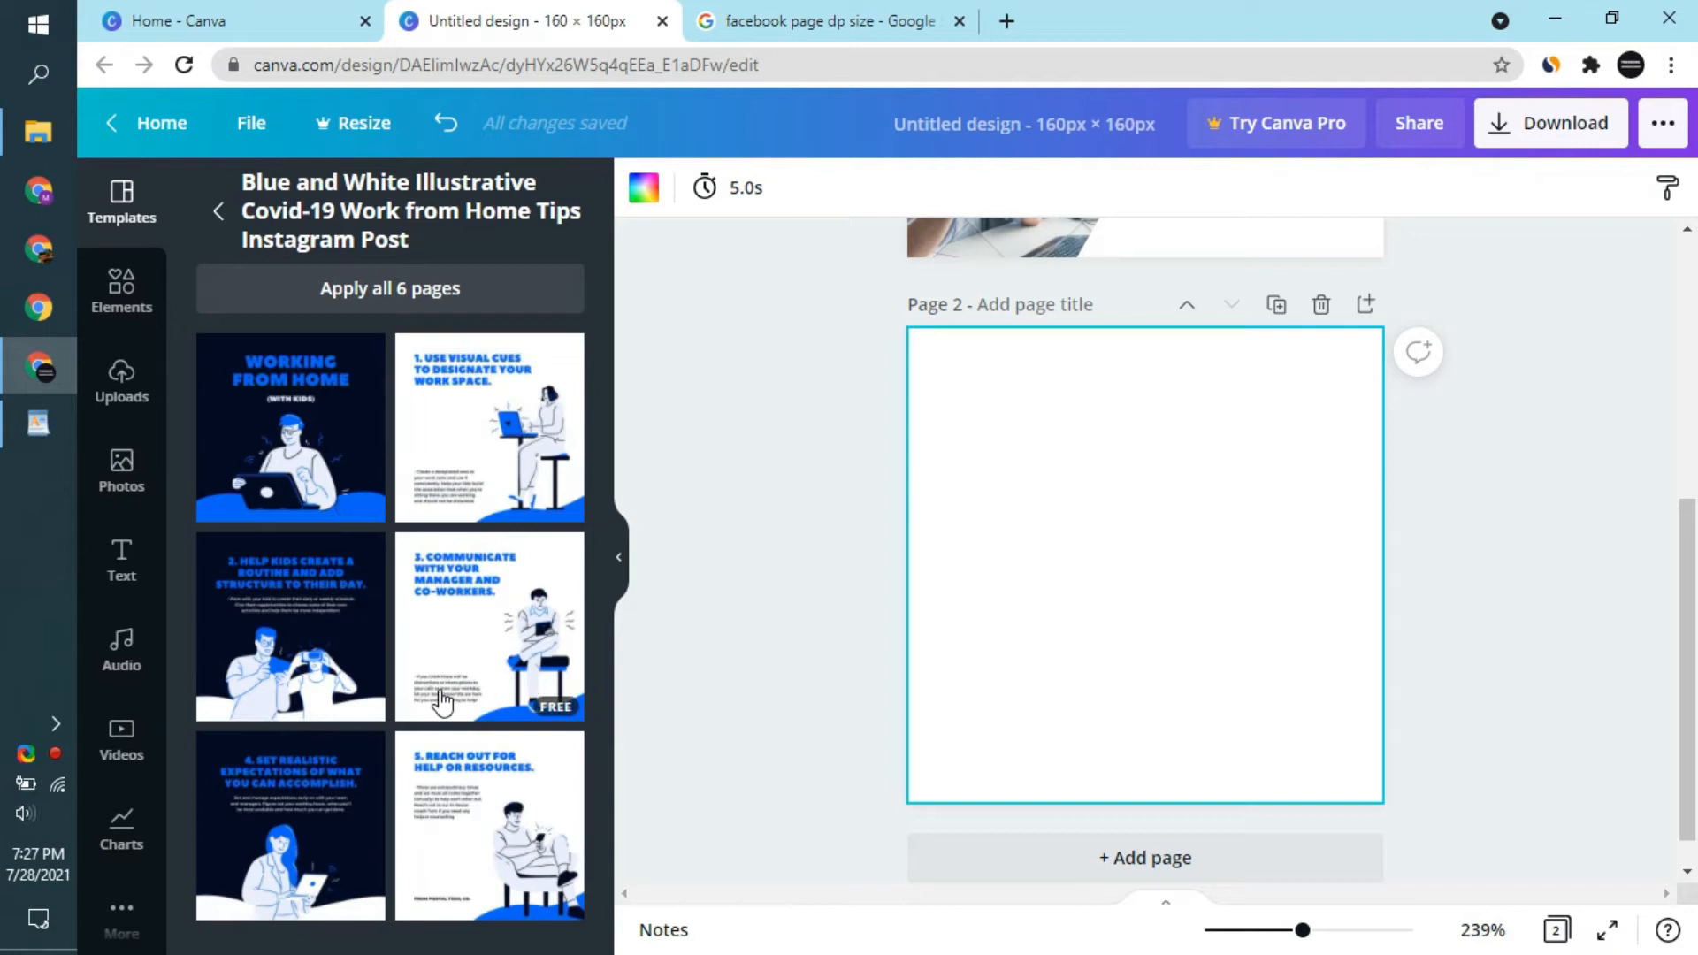
pyautogui.click(492, 613)
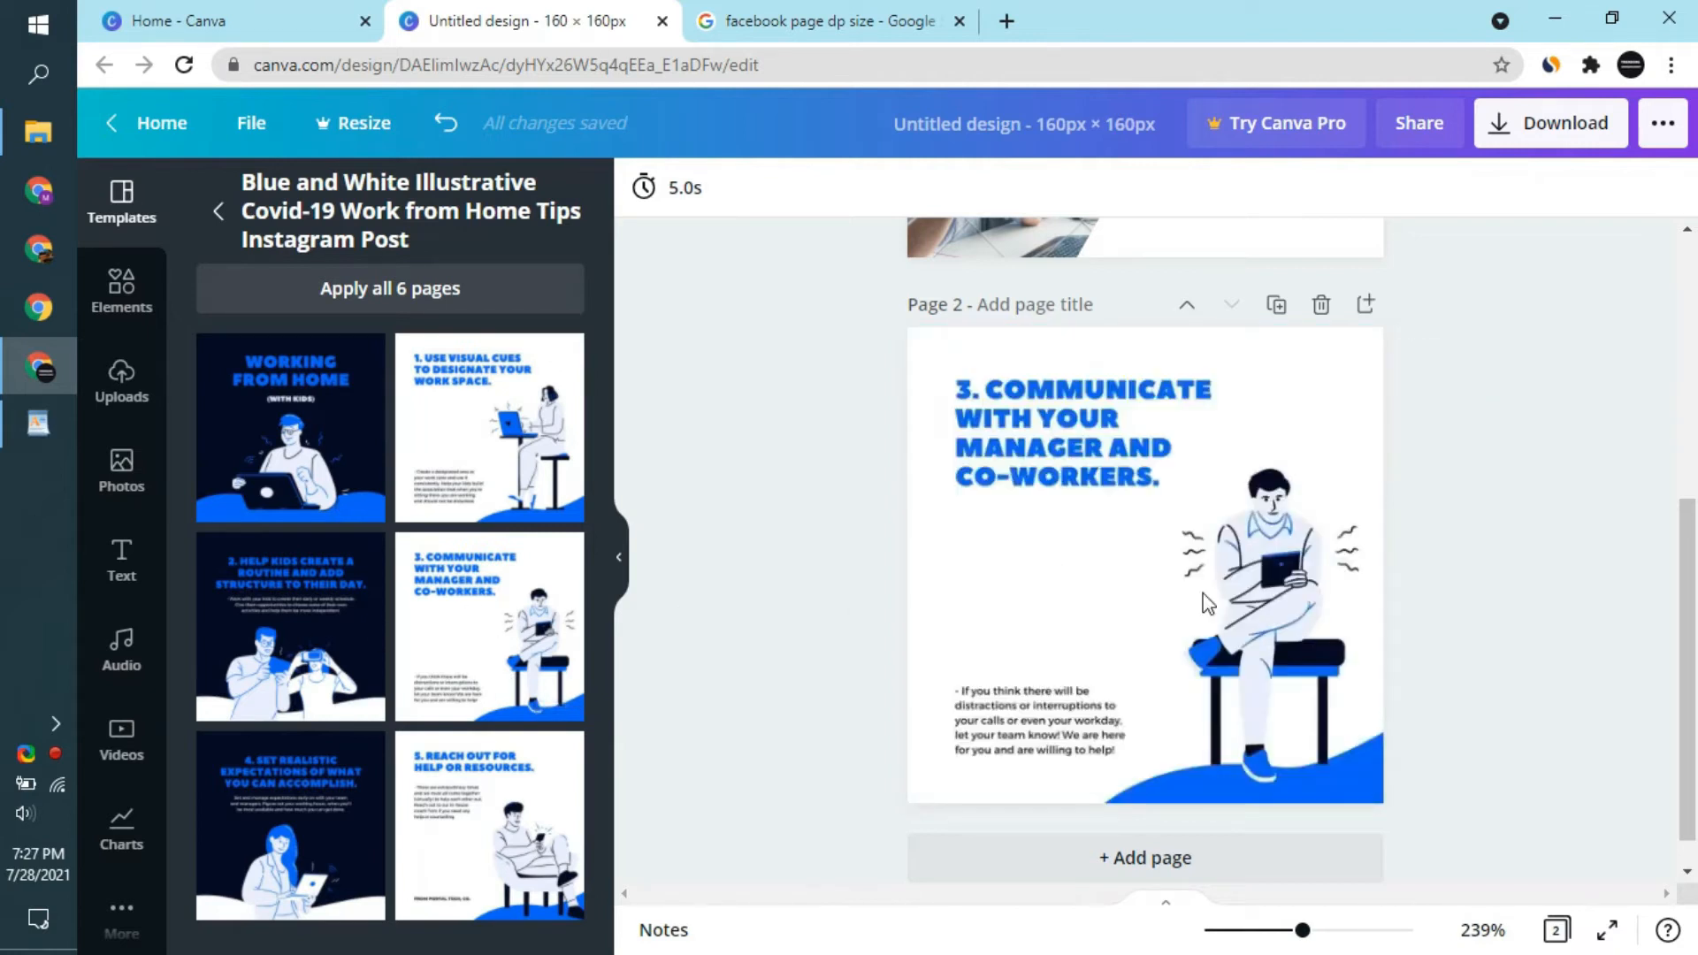
# - Enlarge the seated man illustration on page 2 and delete it
pyautogui.click(1263, 613)
pyautogui.click(1229, 513)
pyautogui.moveTo(1184, 469); pyautogui.dragTo(1026, 396)
pyautogui.click(1010, 442)
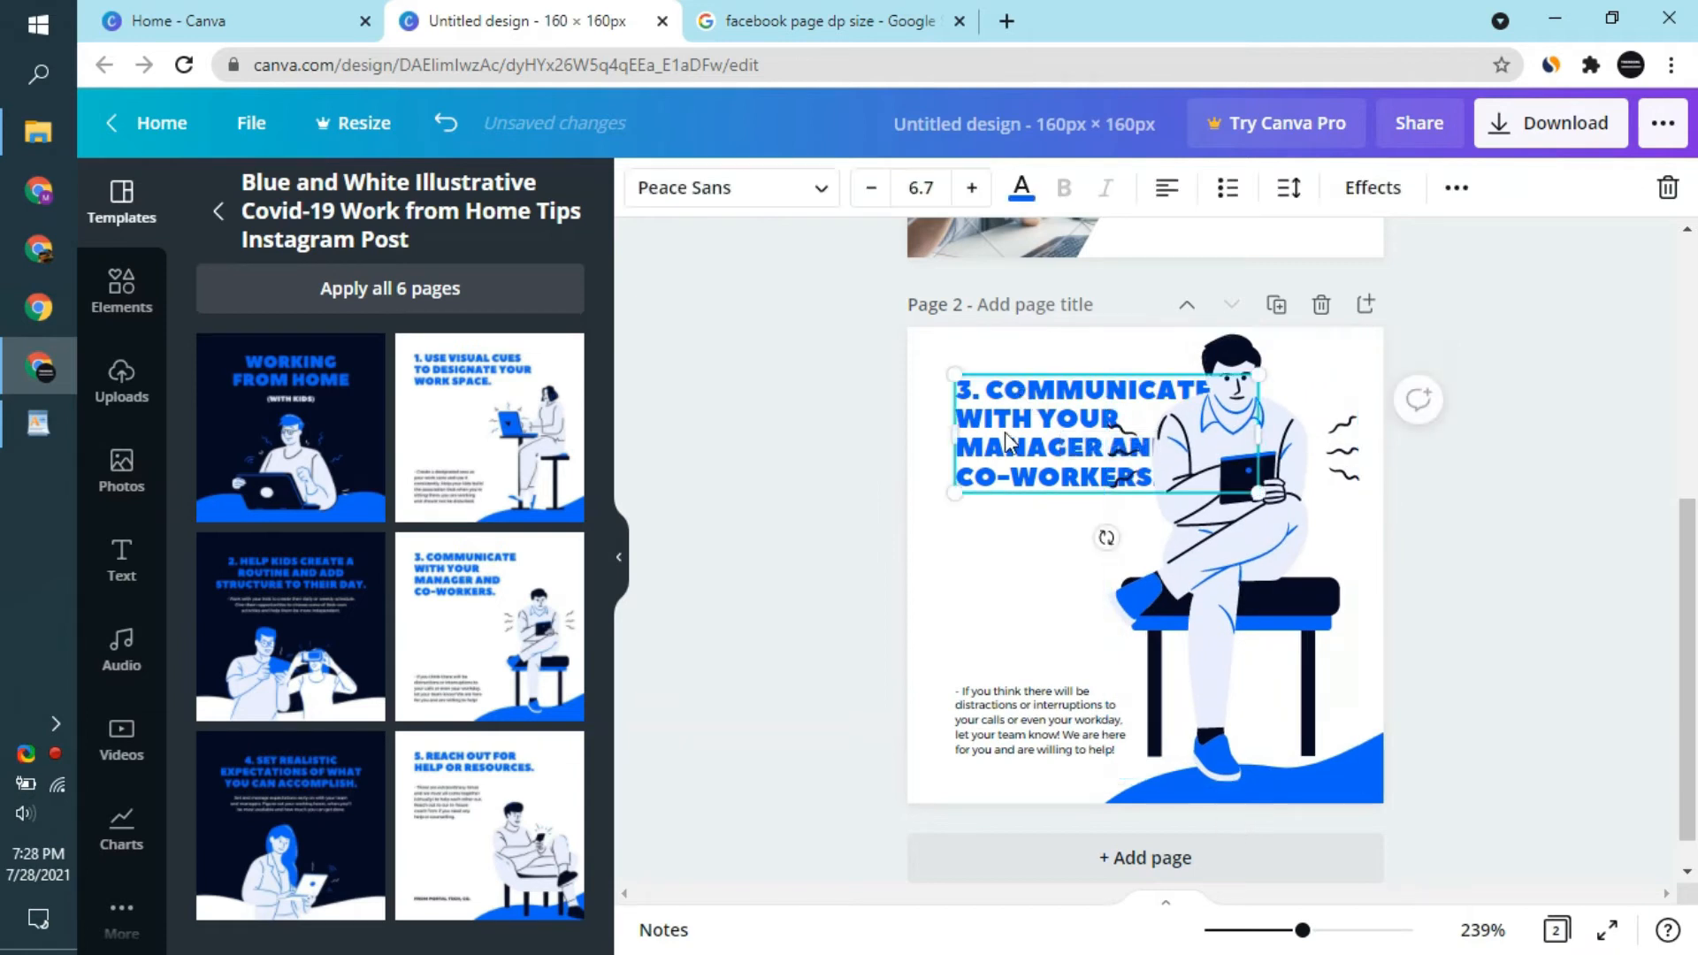
pyautogui.click(1274, 559)
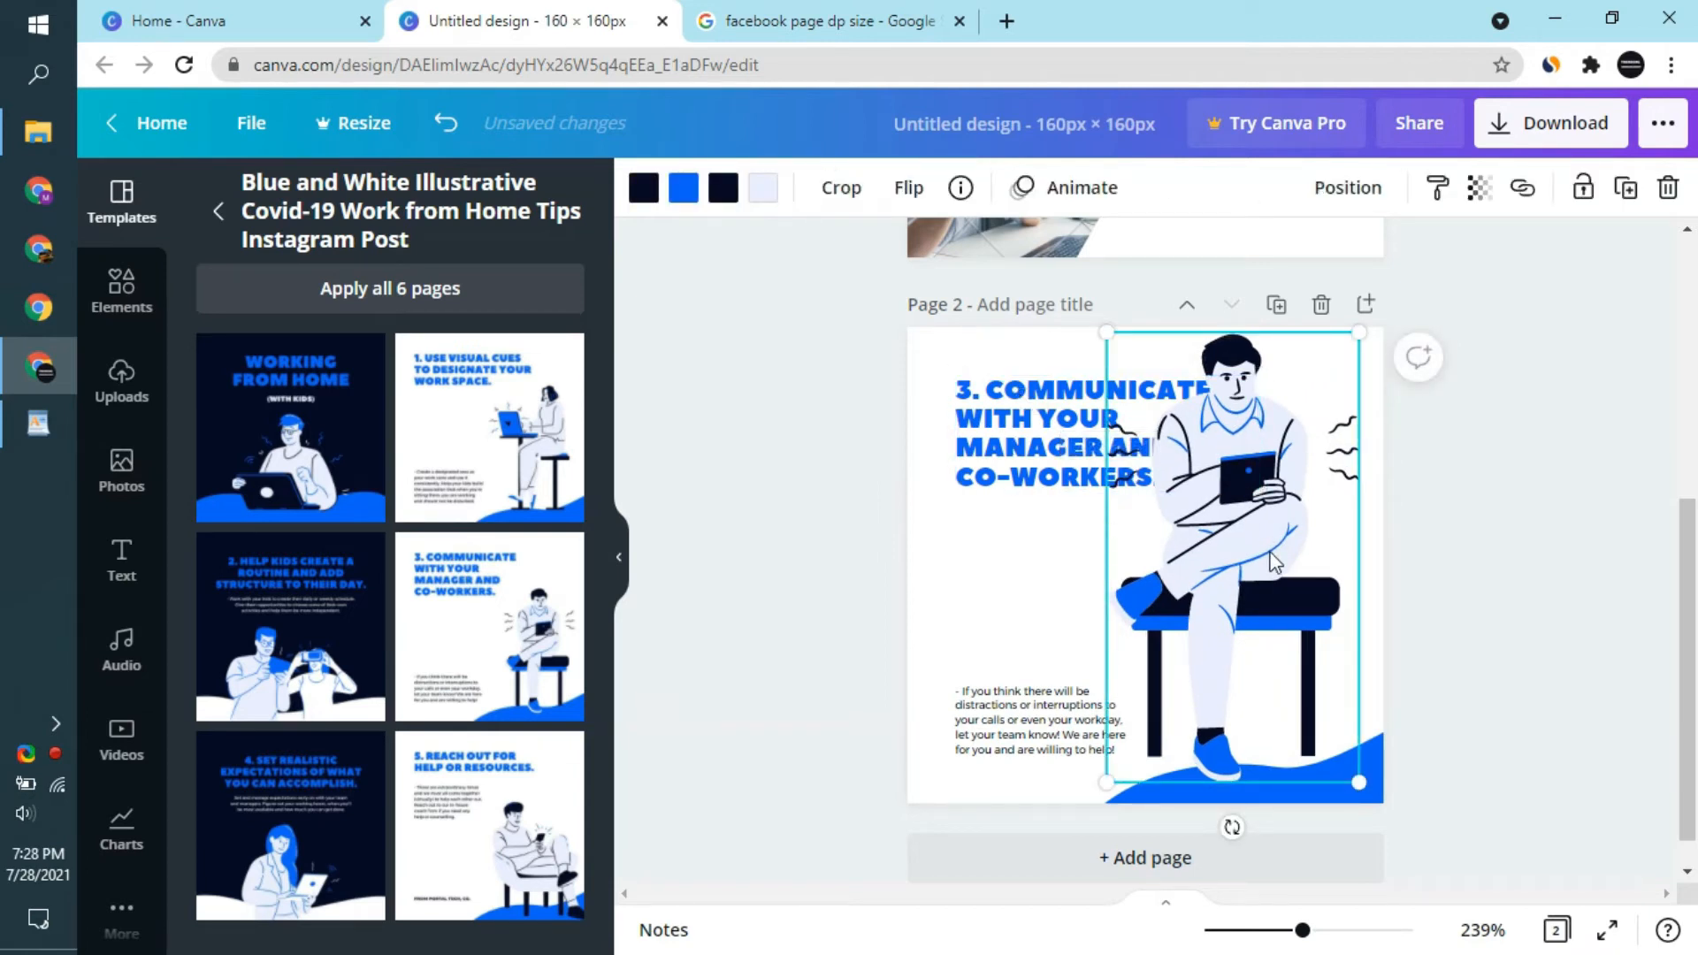
pyautogui.press('Delete')
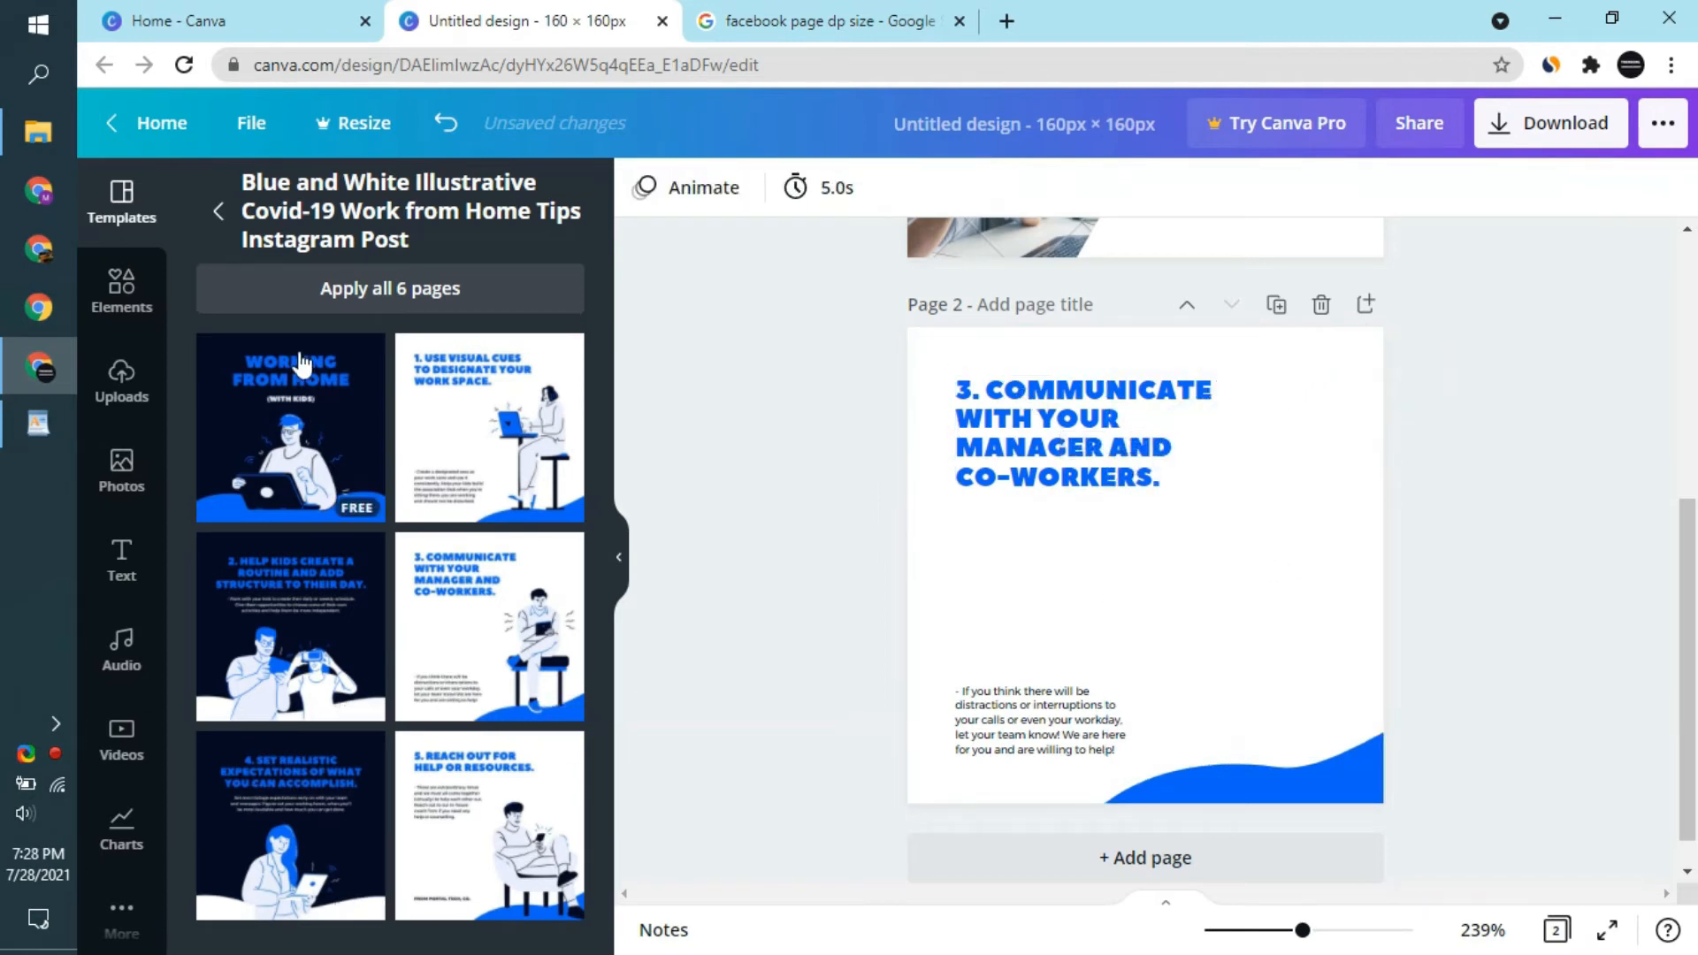
# - Apply the "Consultation Hours" law template from the "For you" collection to page 2 and select its gavel photo
pyautogui.click(218, 211)
pyautogui.scroll(-4, 431, 485)
pyautogui.click(489, 336)
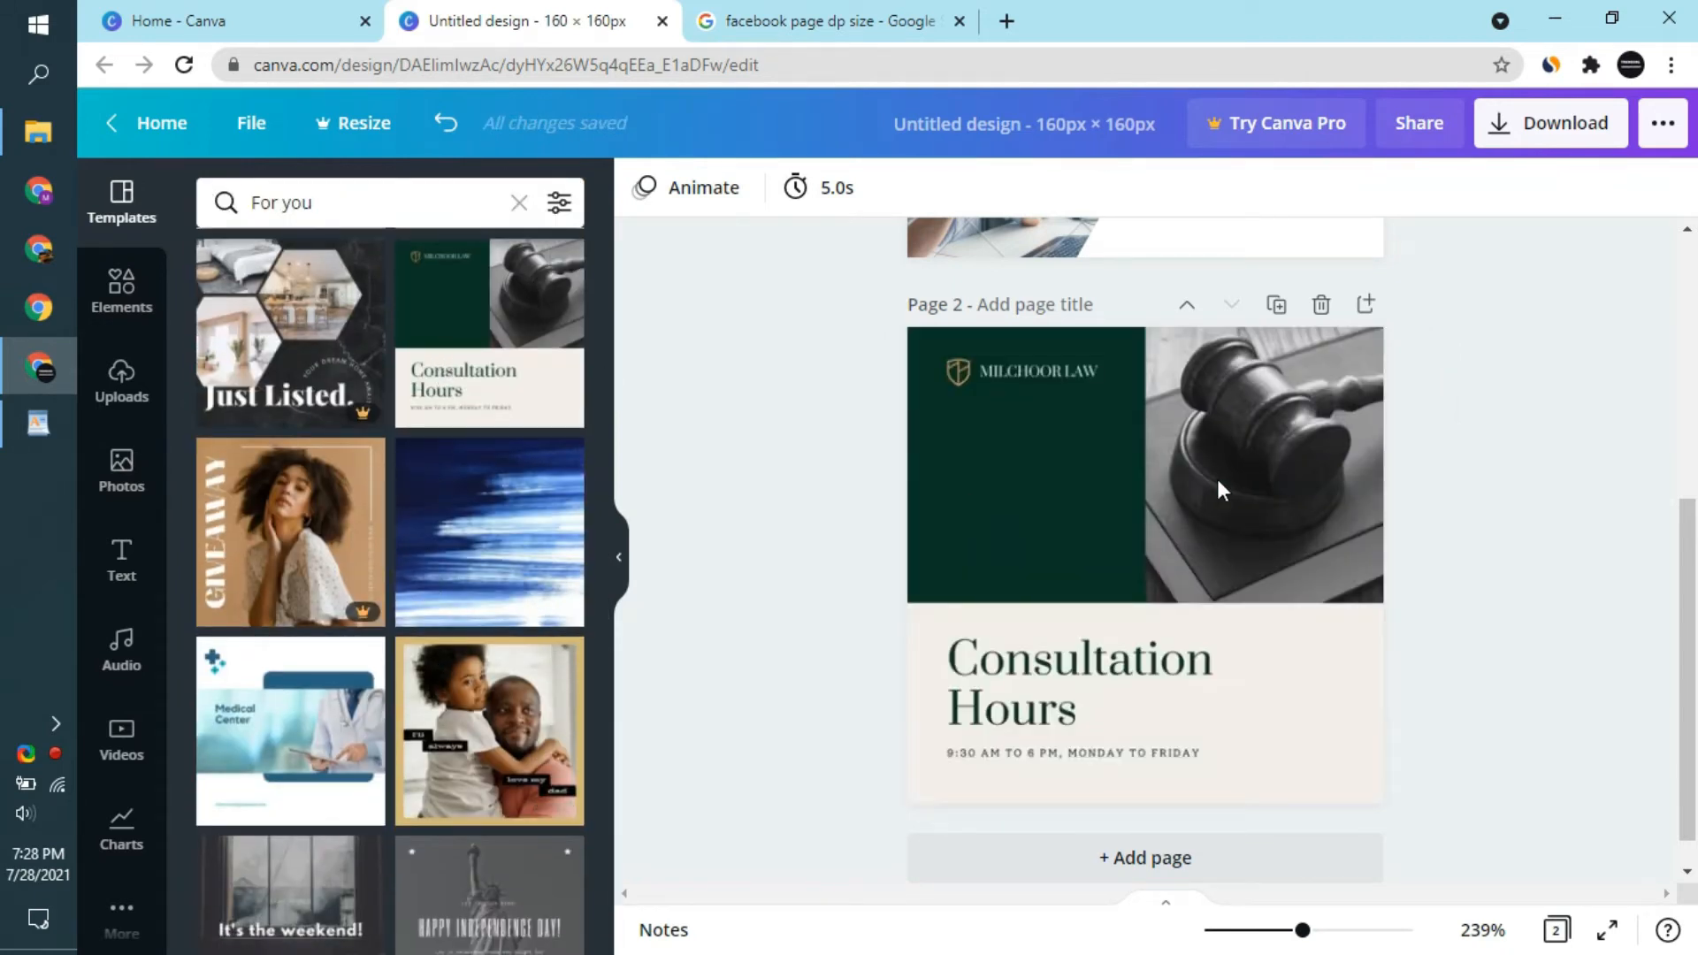
pyautogui.click(1217, 479)
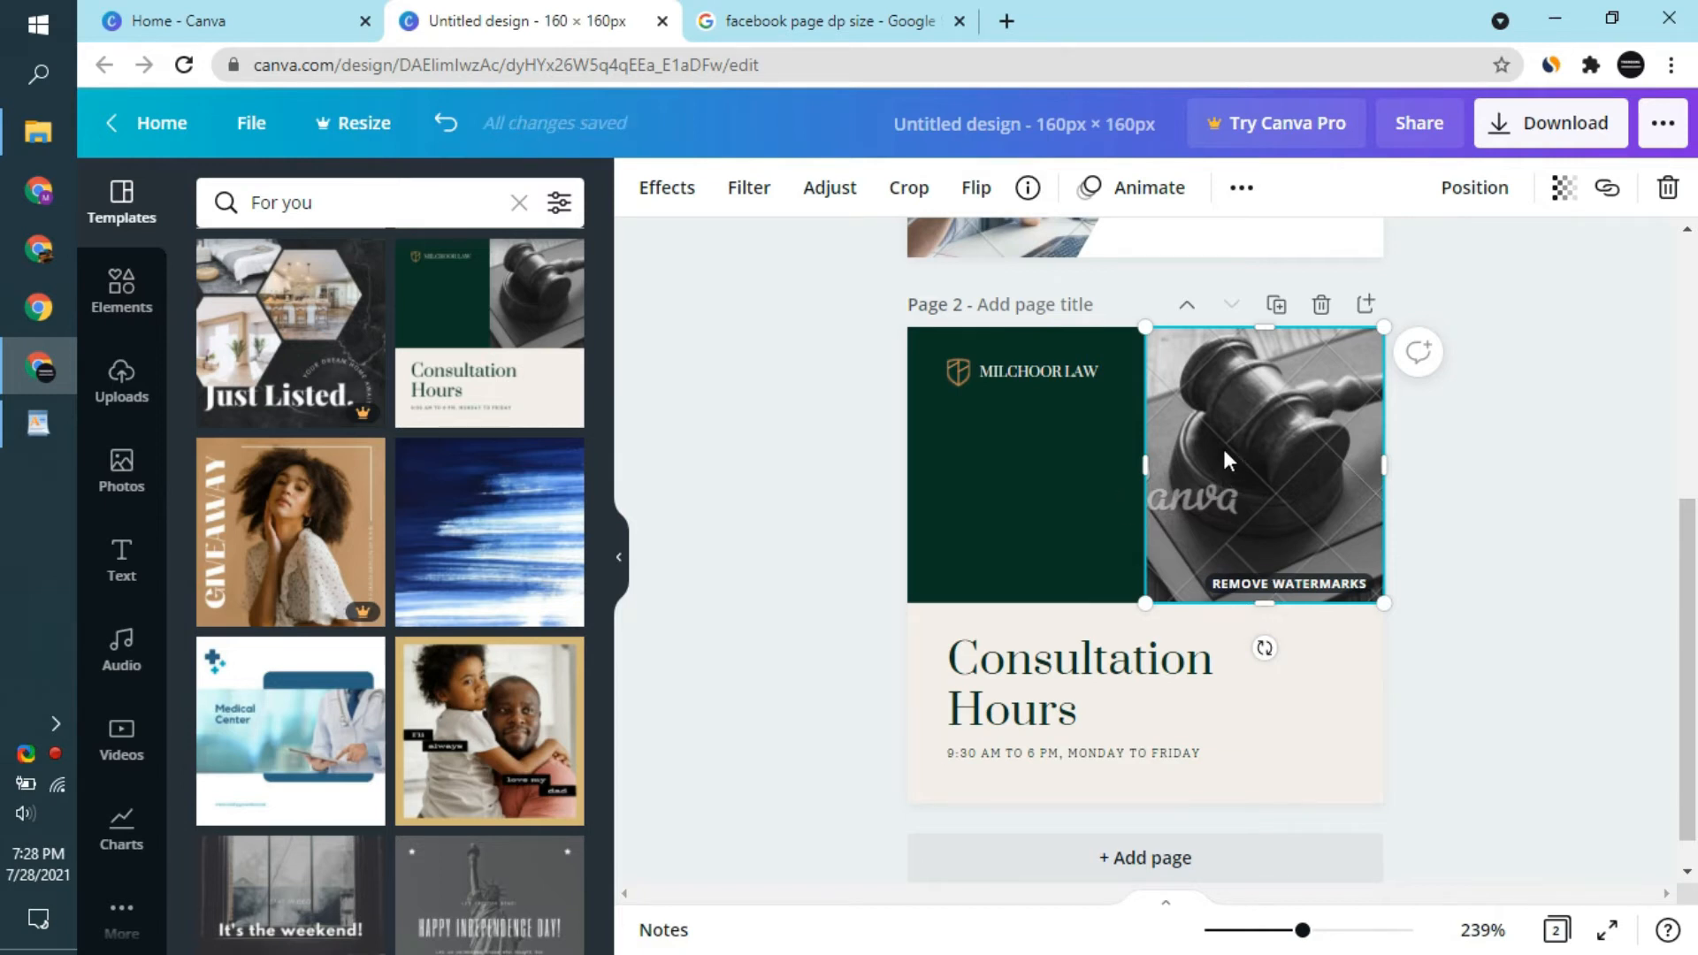
pyautogui.click(885, 21)
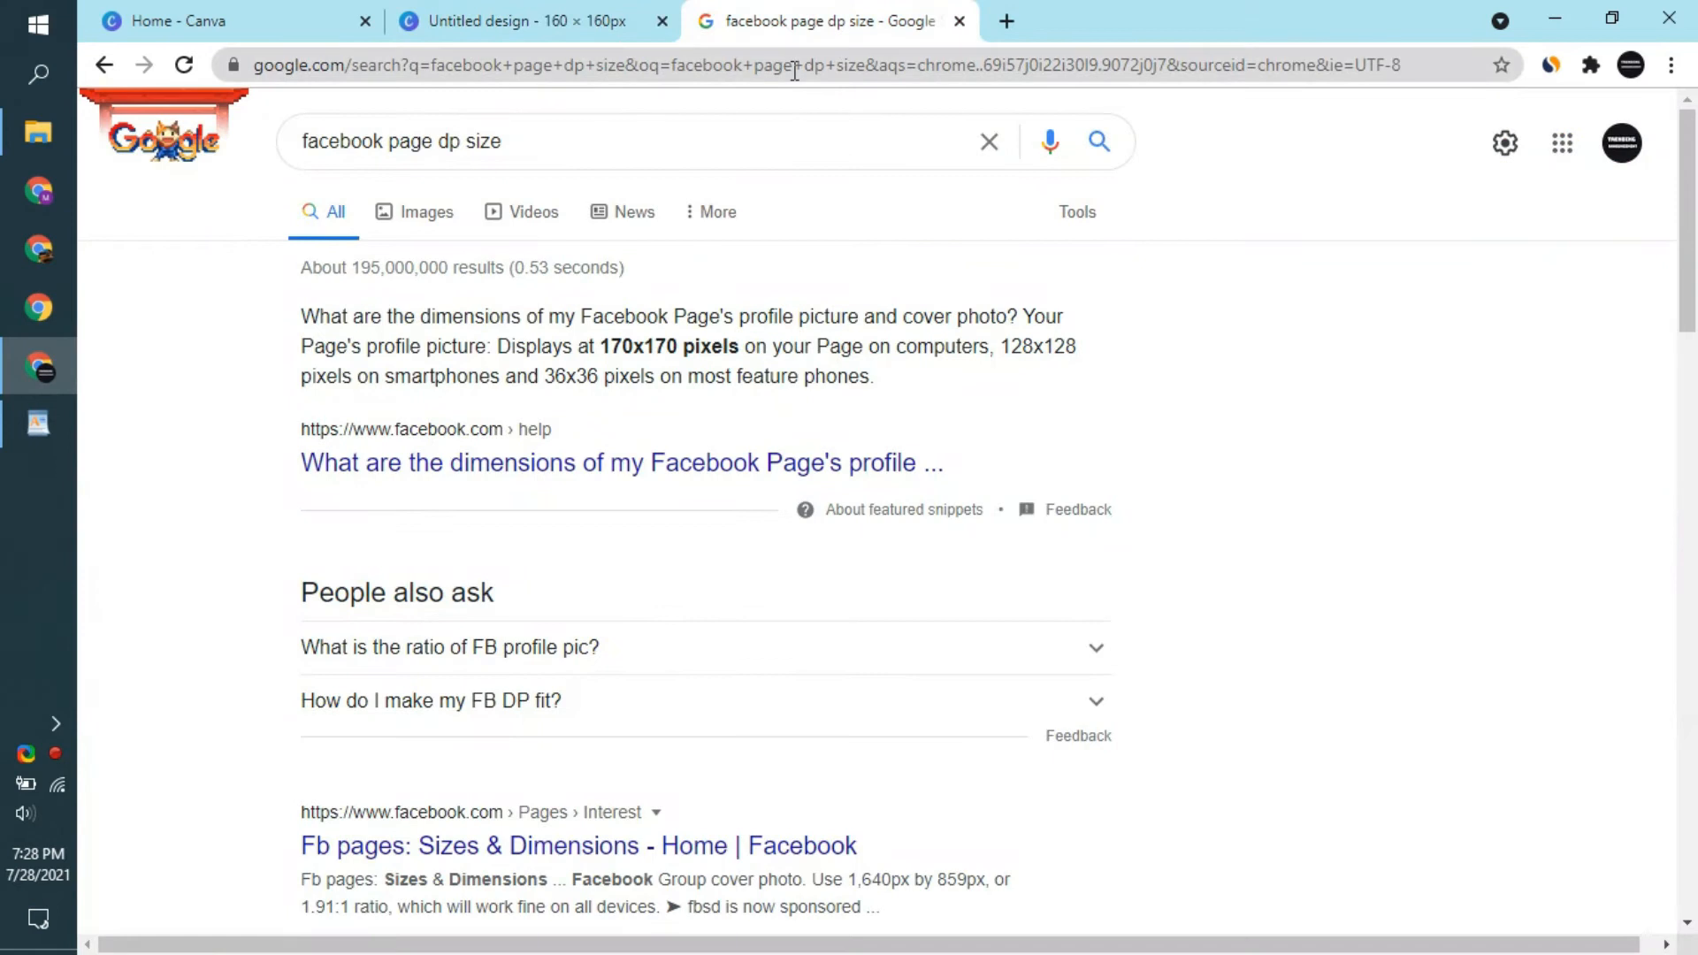
pyautogui.click(794, 68)
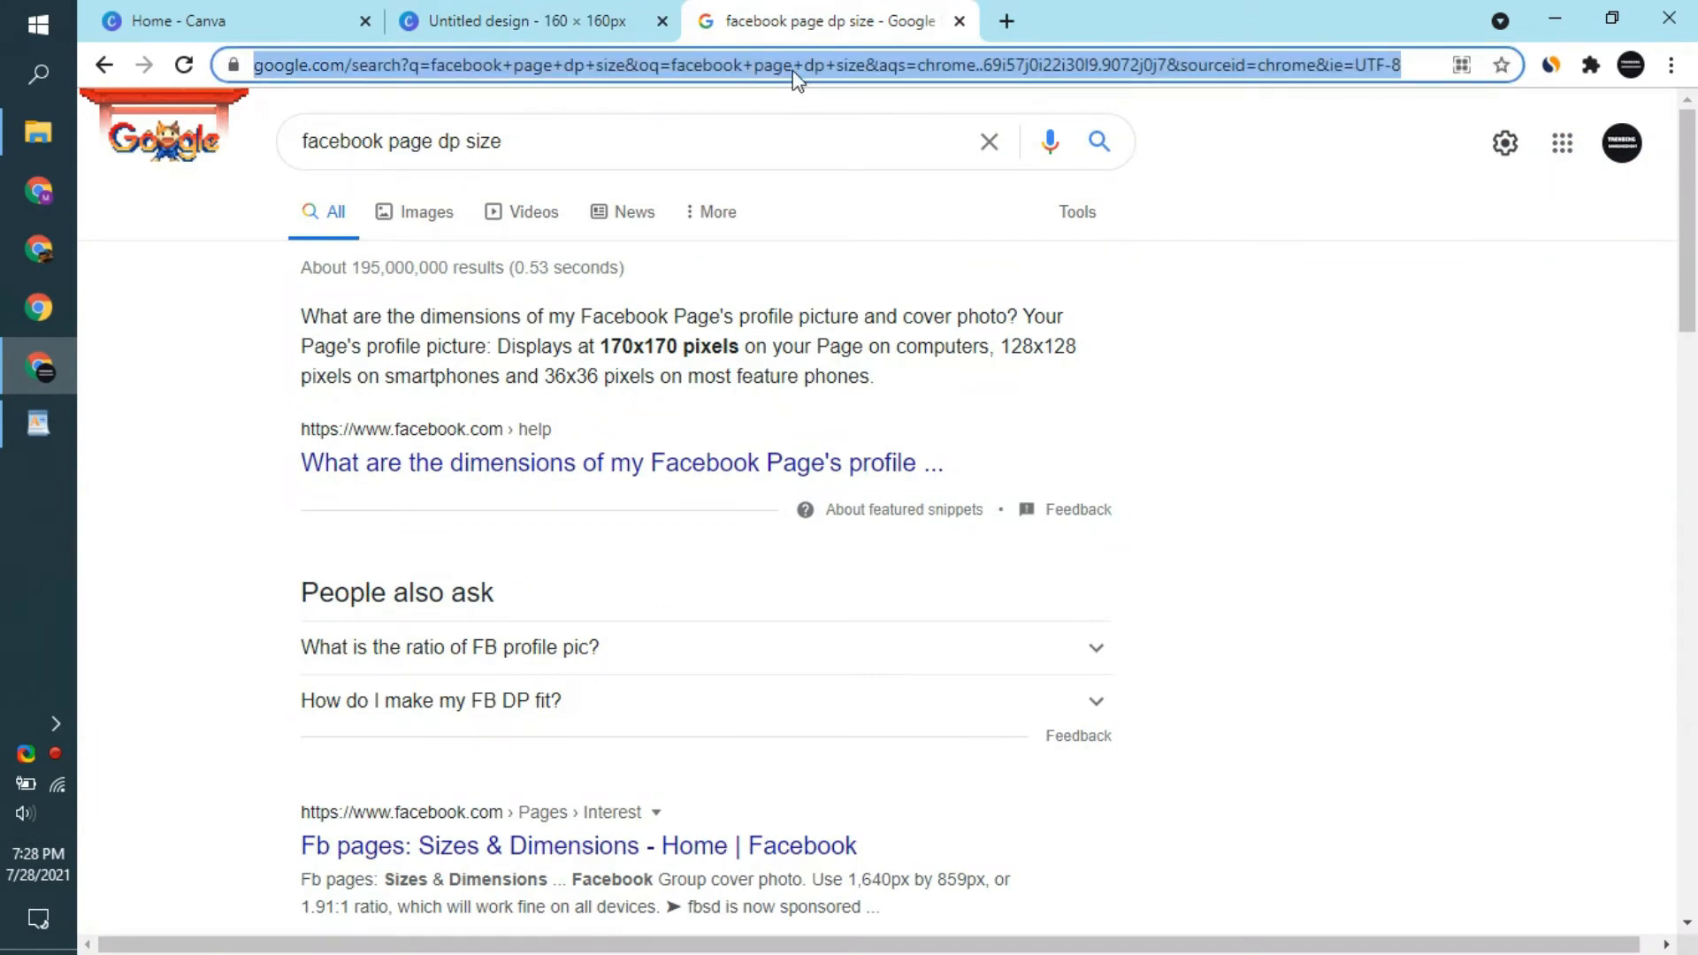
pyautogui.click(604, 18)
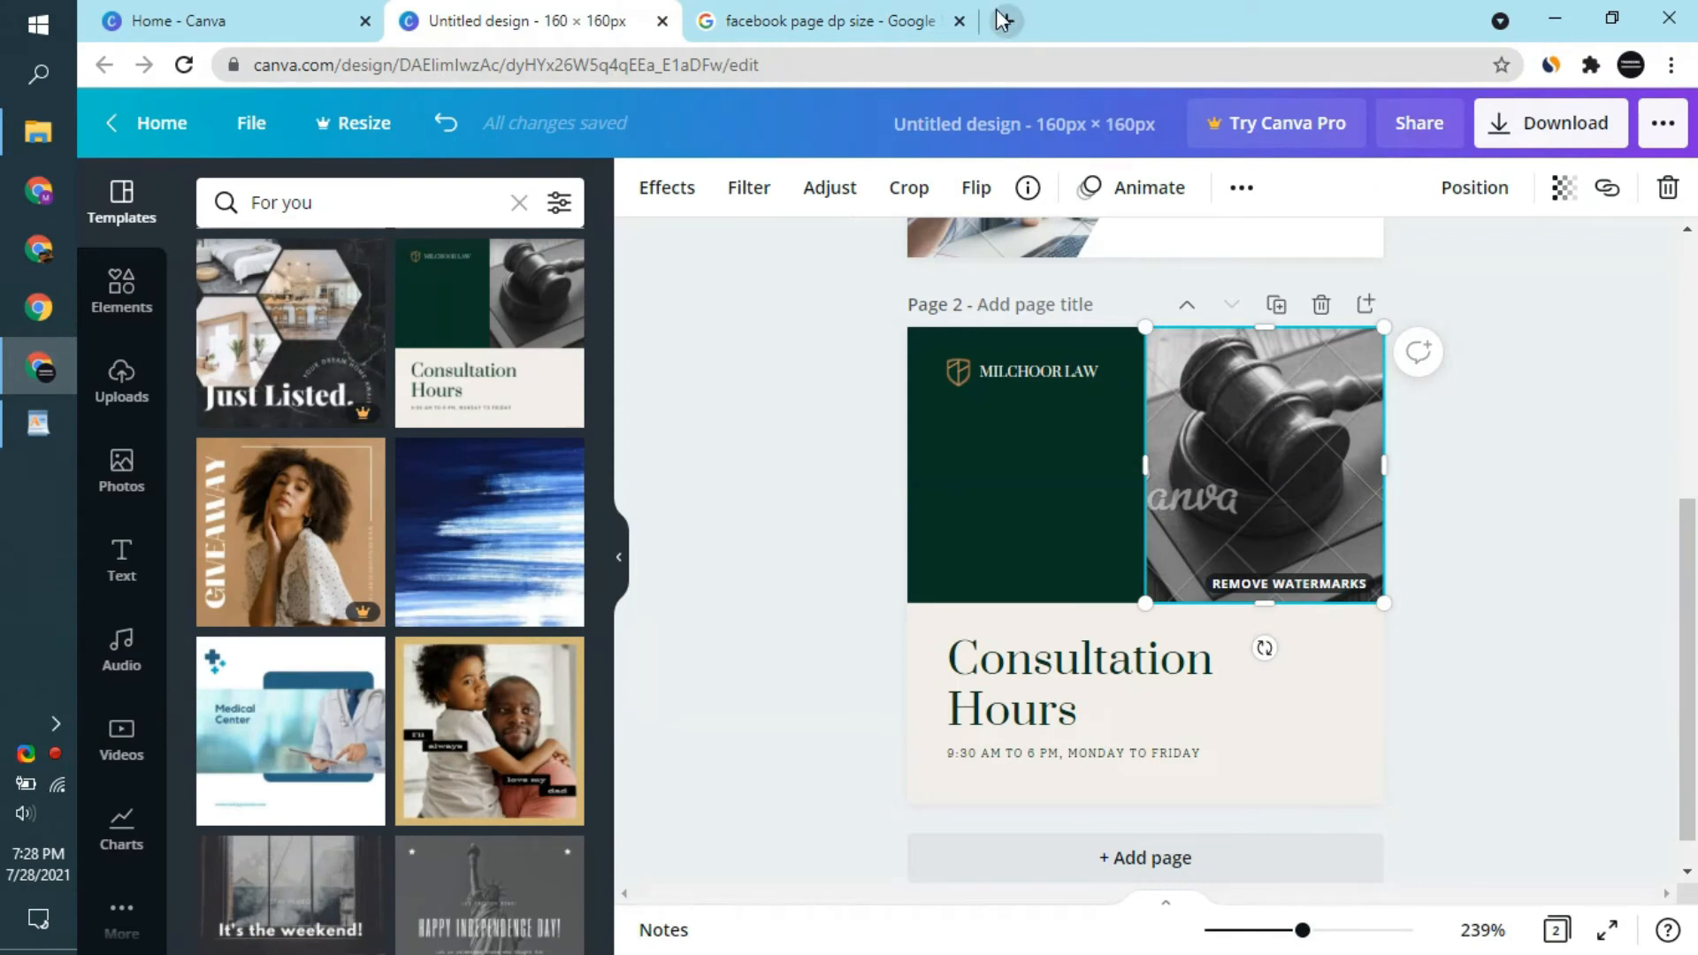
pyautogui.click(832, 20)
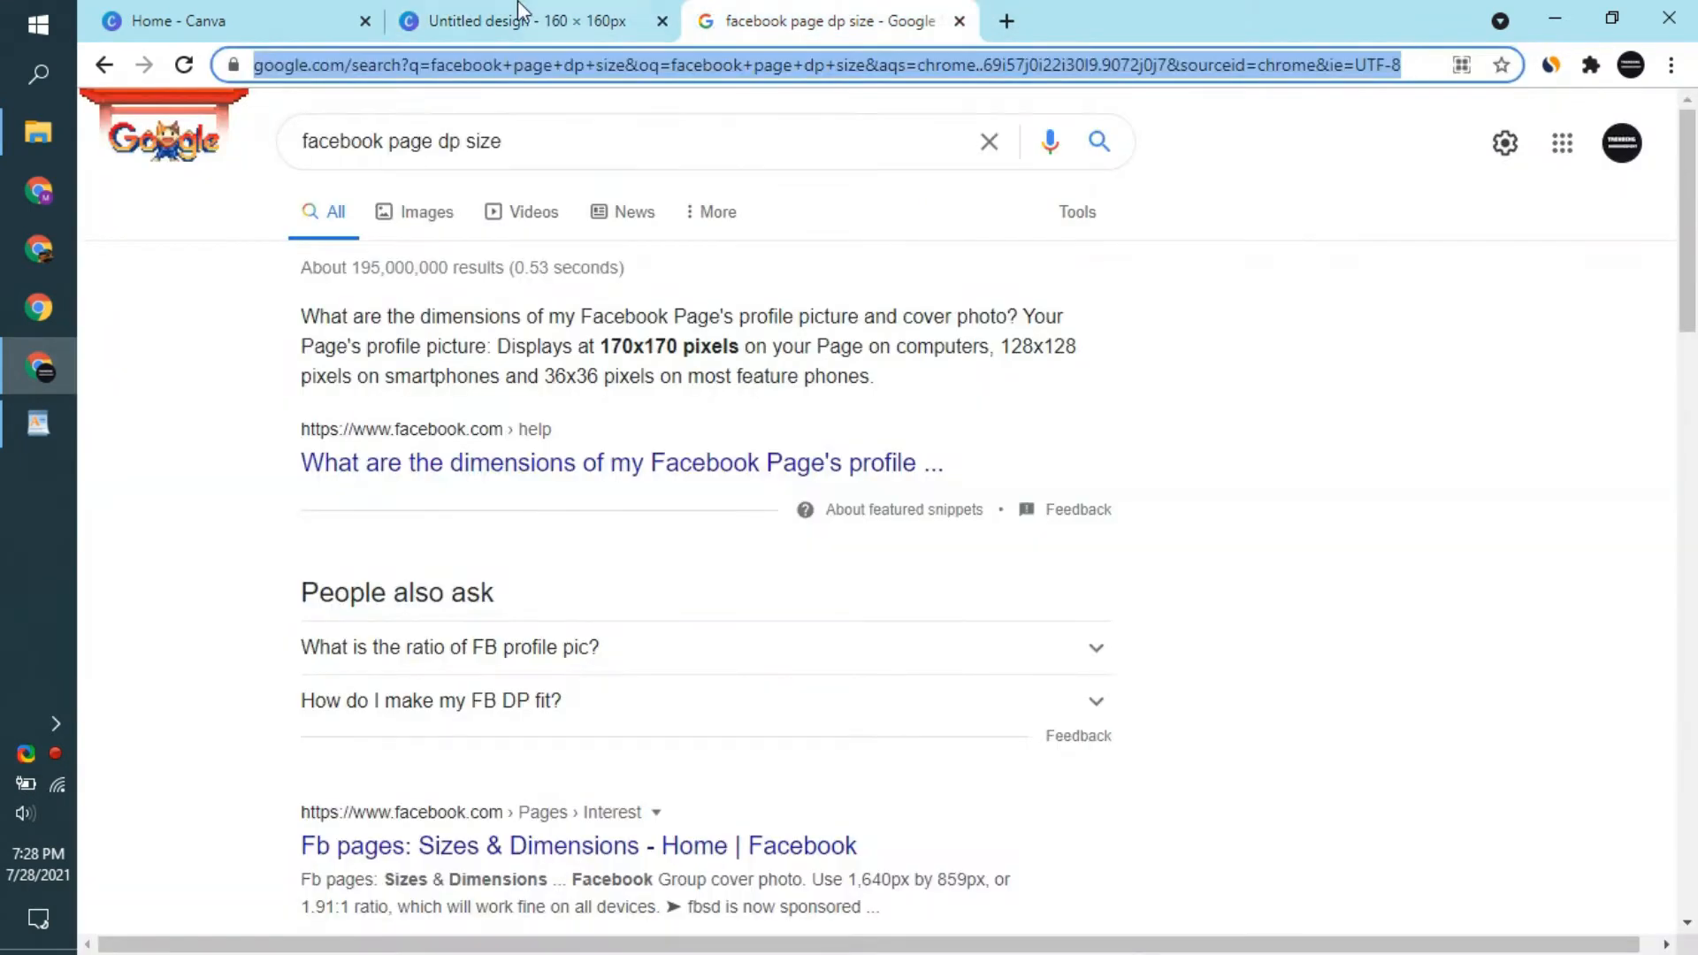
pyautogui.click(589, 11)
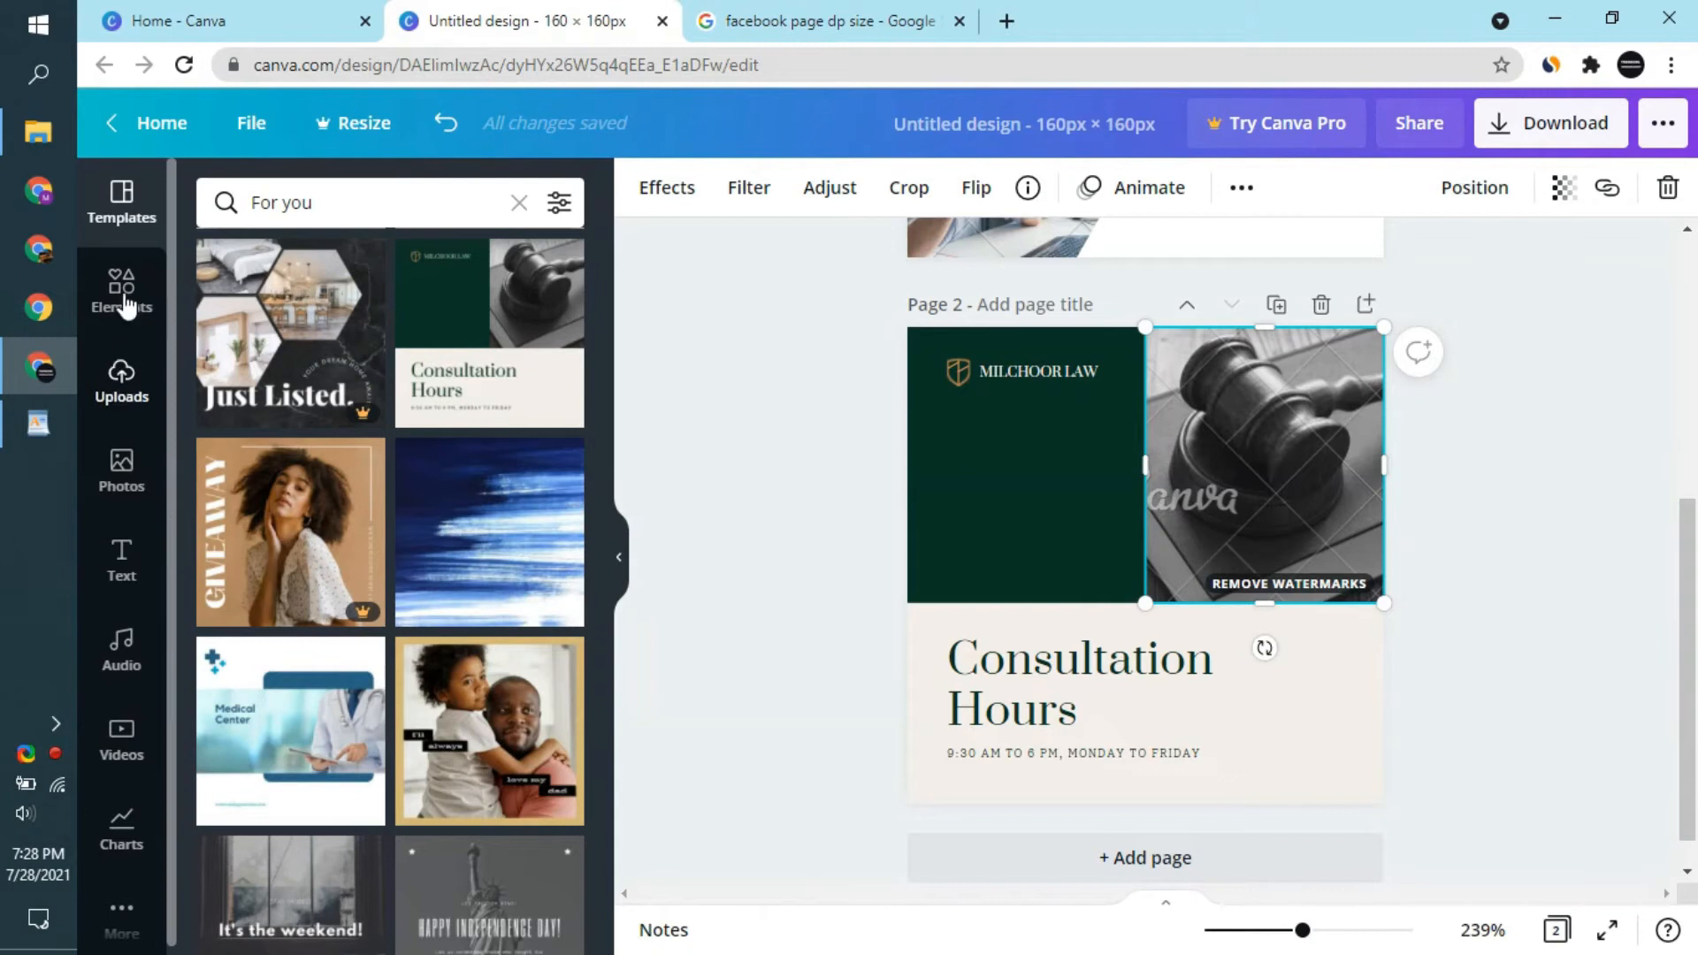
pyautogui.scroll(-1, 467, 635)
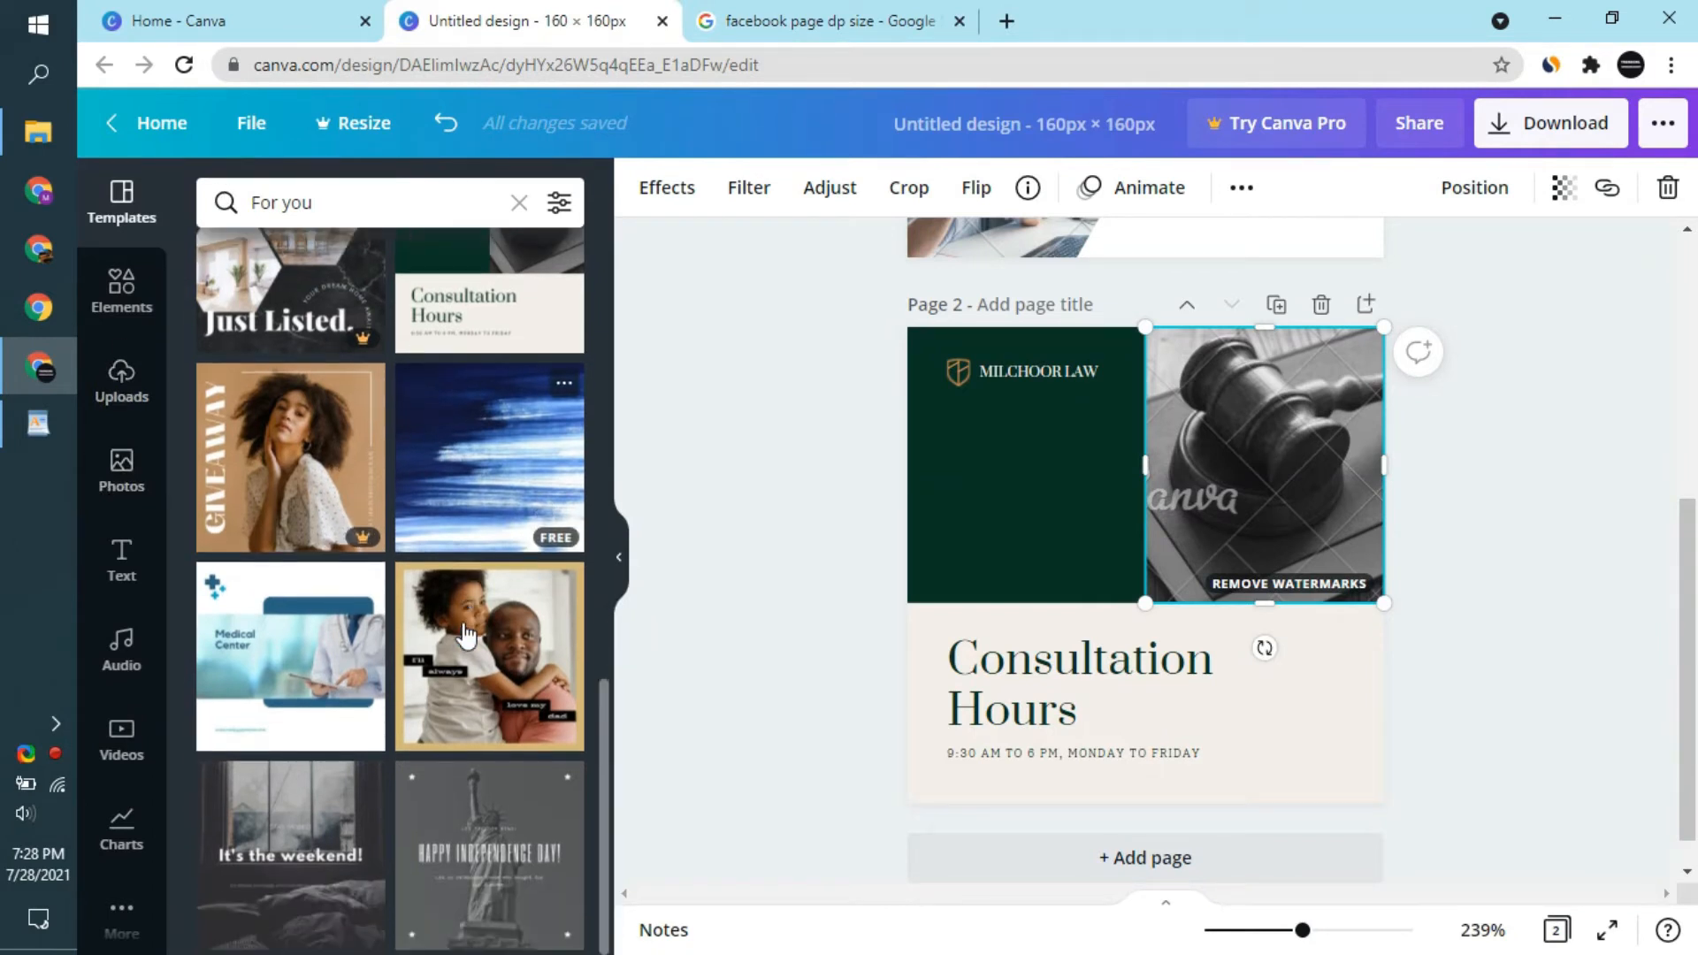
pyautogui.scroll(10, 467, 635)
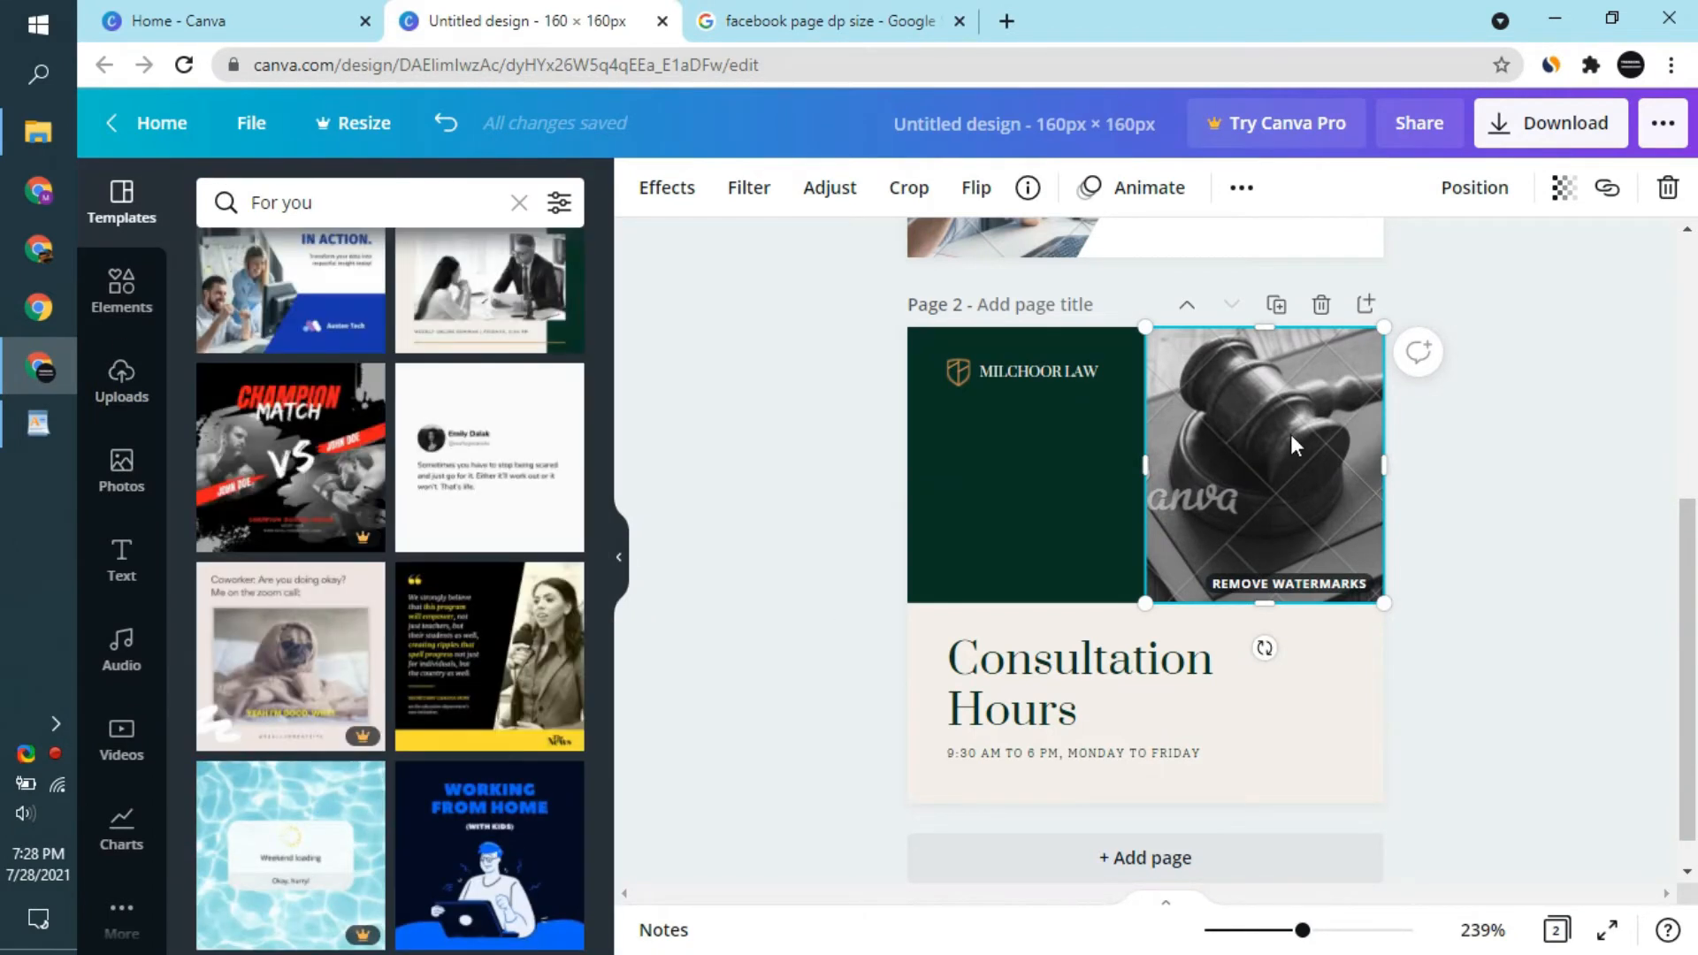
# - Try shifting the gavel photo on page 2 past the page's right edge, and undo the move
pyautogui.moveTo(1313, 442); pyautogui.dragTo(1348, 432)
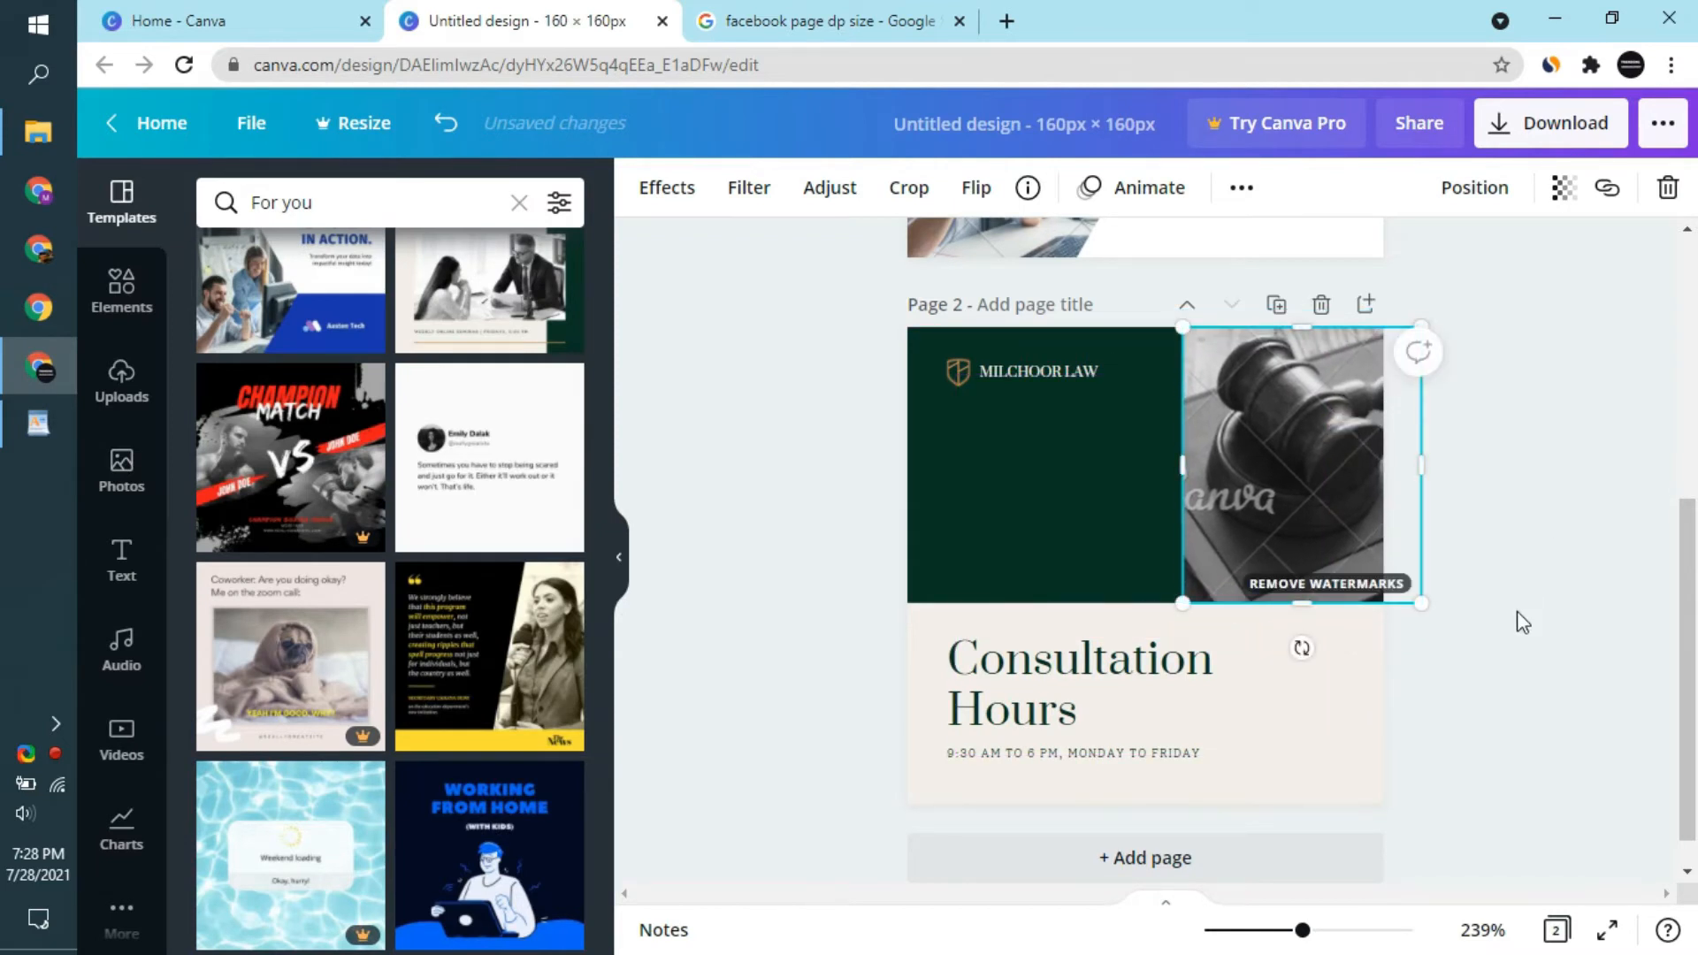
pyautogui.hotkey('ctrl', 'z')
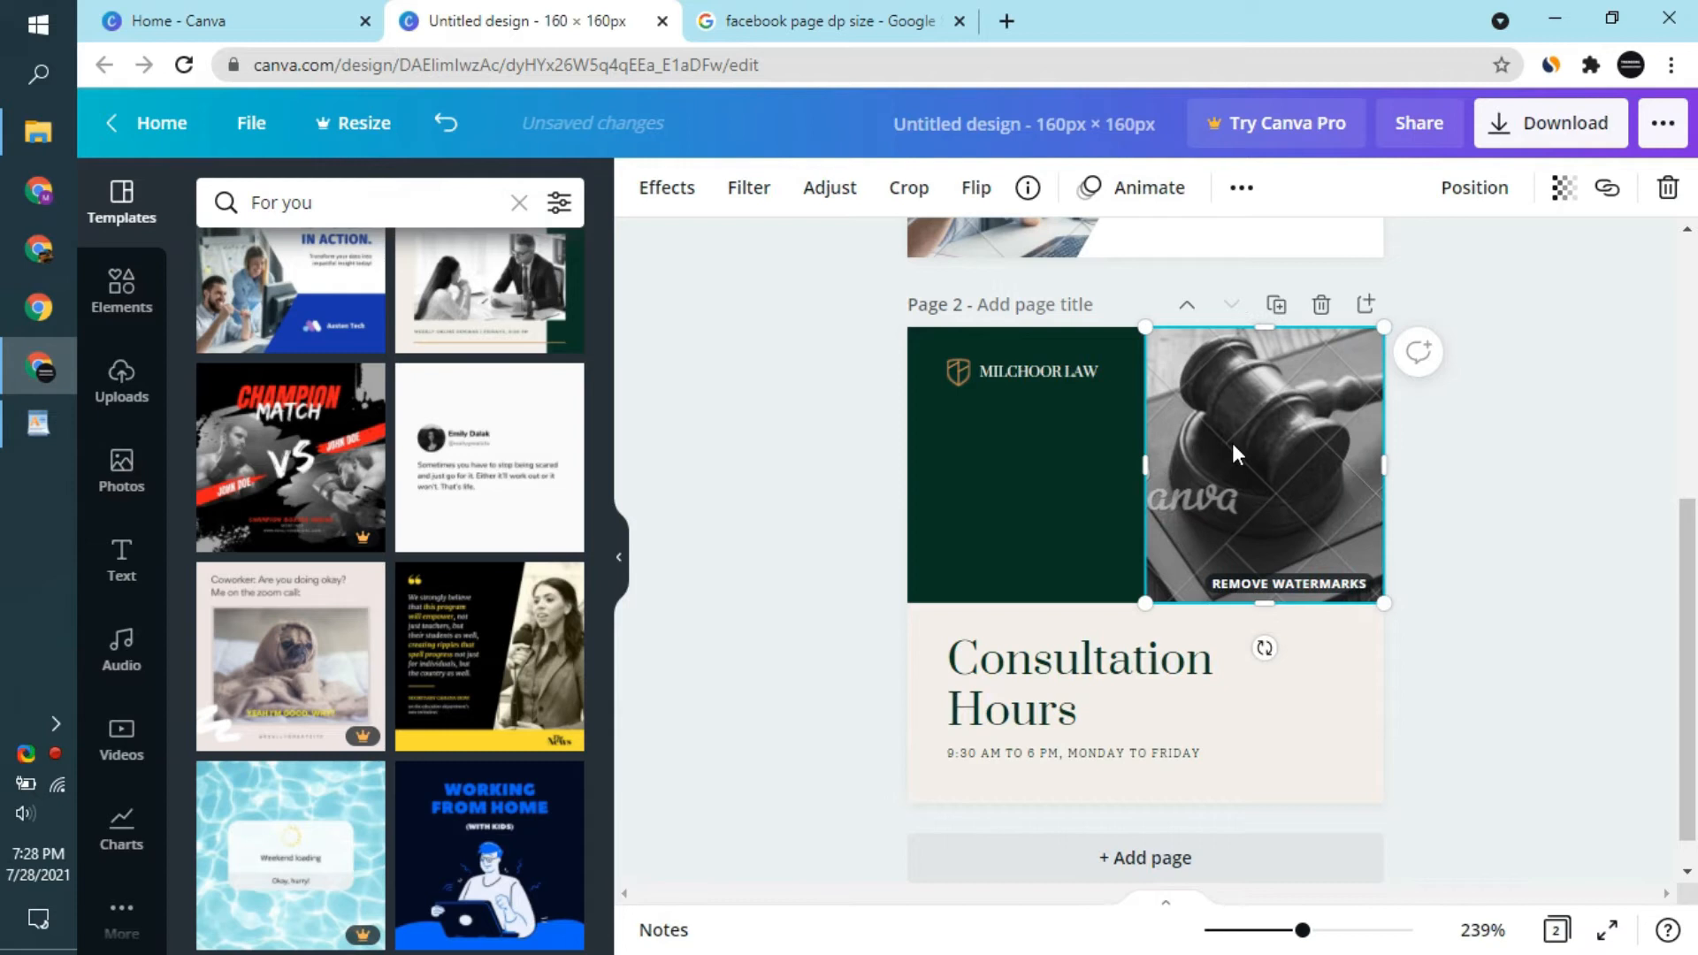
# - Delete the "MILCHOOR LAW" name, the "Consultation Hours" heading and the opening-hours line from page 2
pyautogui.click(1047, 377)
pyautogui.press('Delete')
pyautogui.click(964, 370)
pyautogui.click(1032, 497)
pyautogui.click(959, 371)
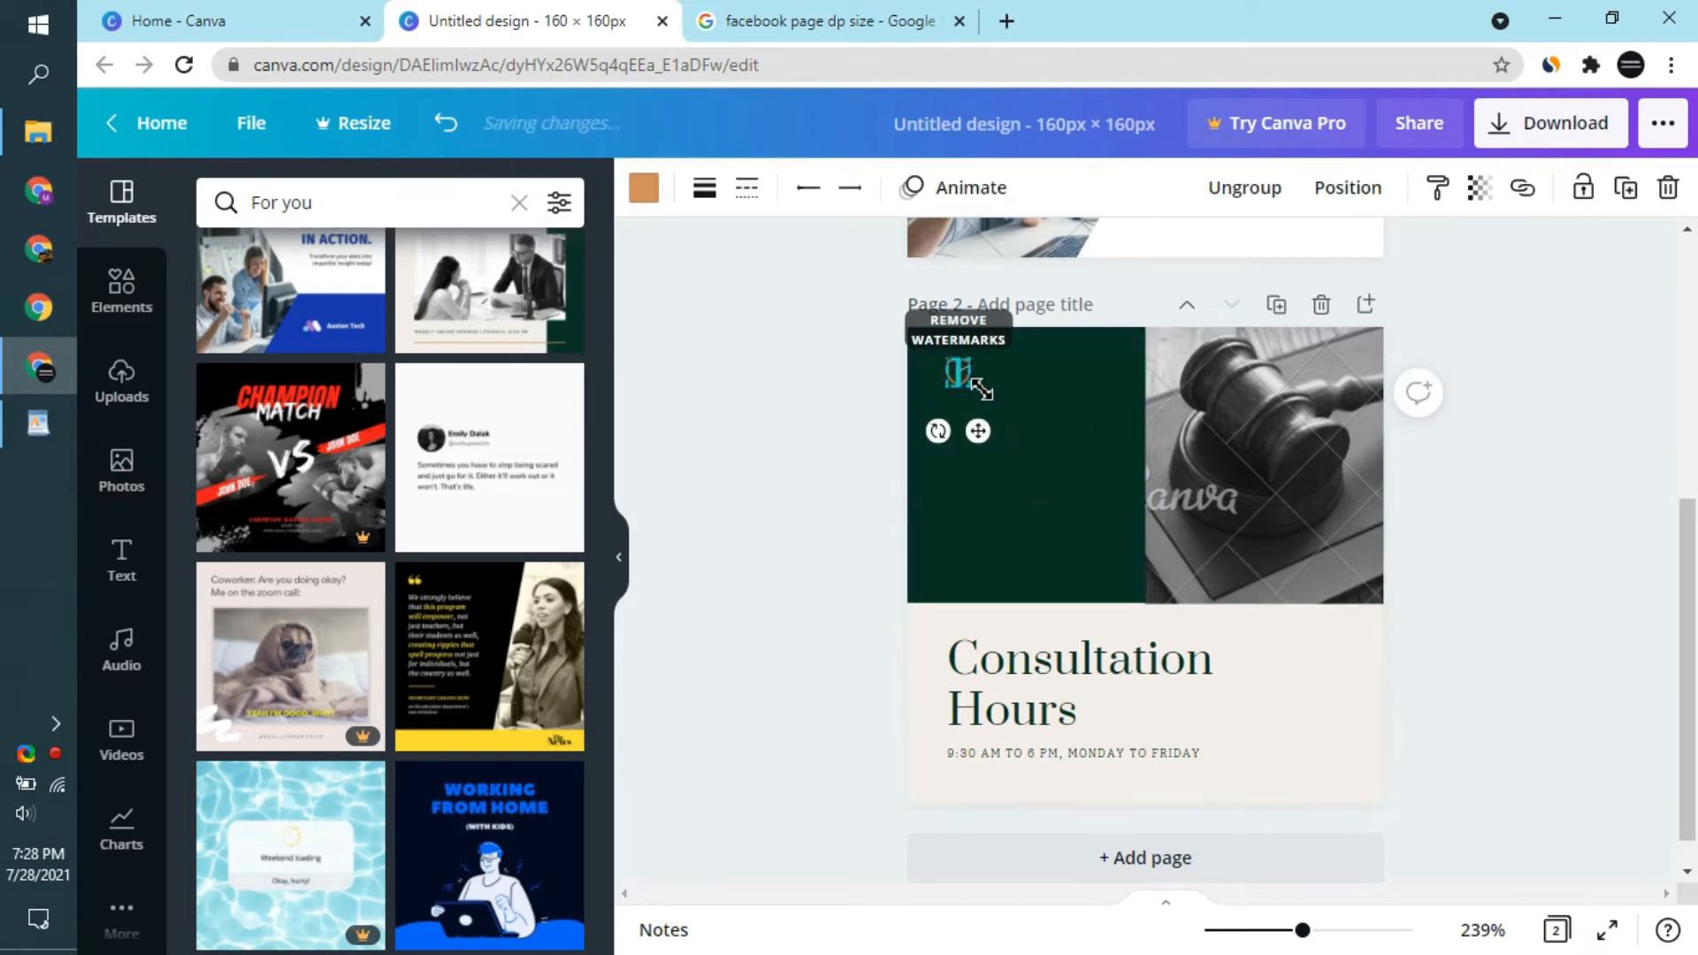
pyautogui.click(1091, 683)
pyautogui.press('Delete')
pyautogui.click(1070, 752)
pyautogui.press('Delete')
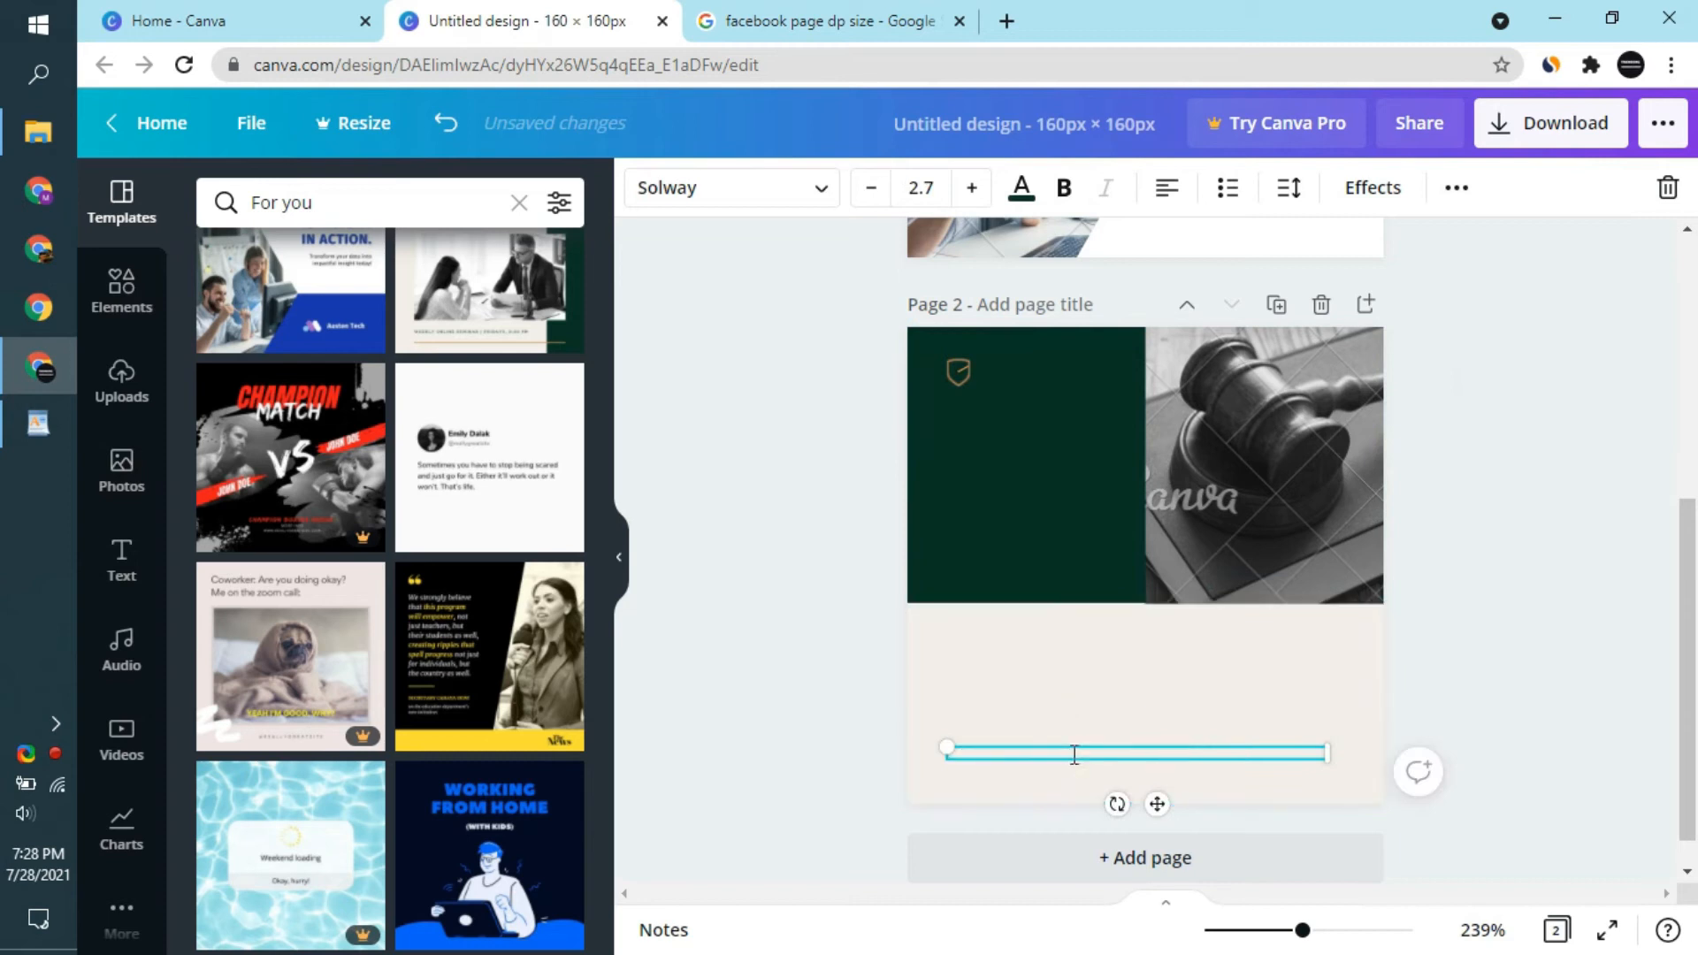
# - Try removing the dark green block from page 2, and undo the deletion
pyautogui.click(953, 387)
pyautogui.click(1044, 497)
pyautogui.press('Delete')
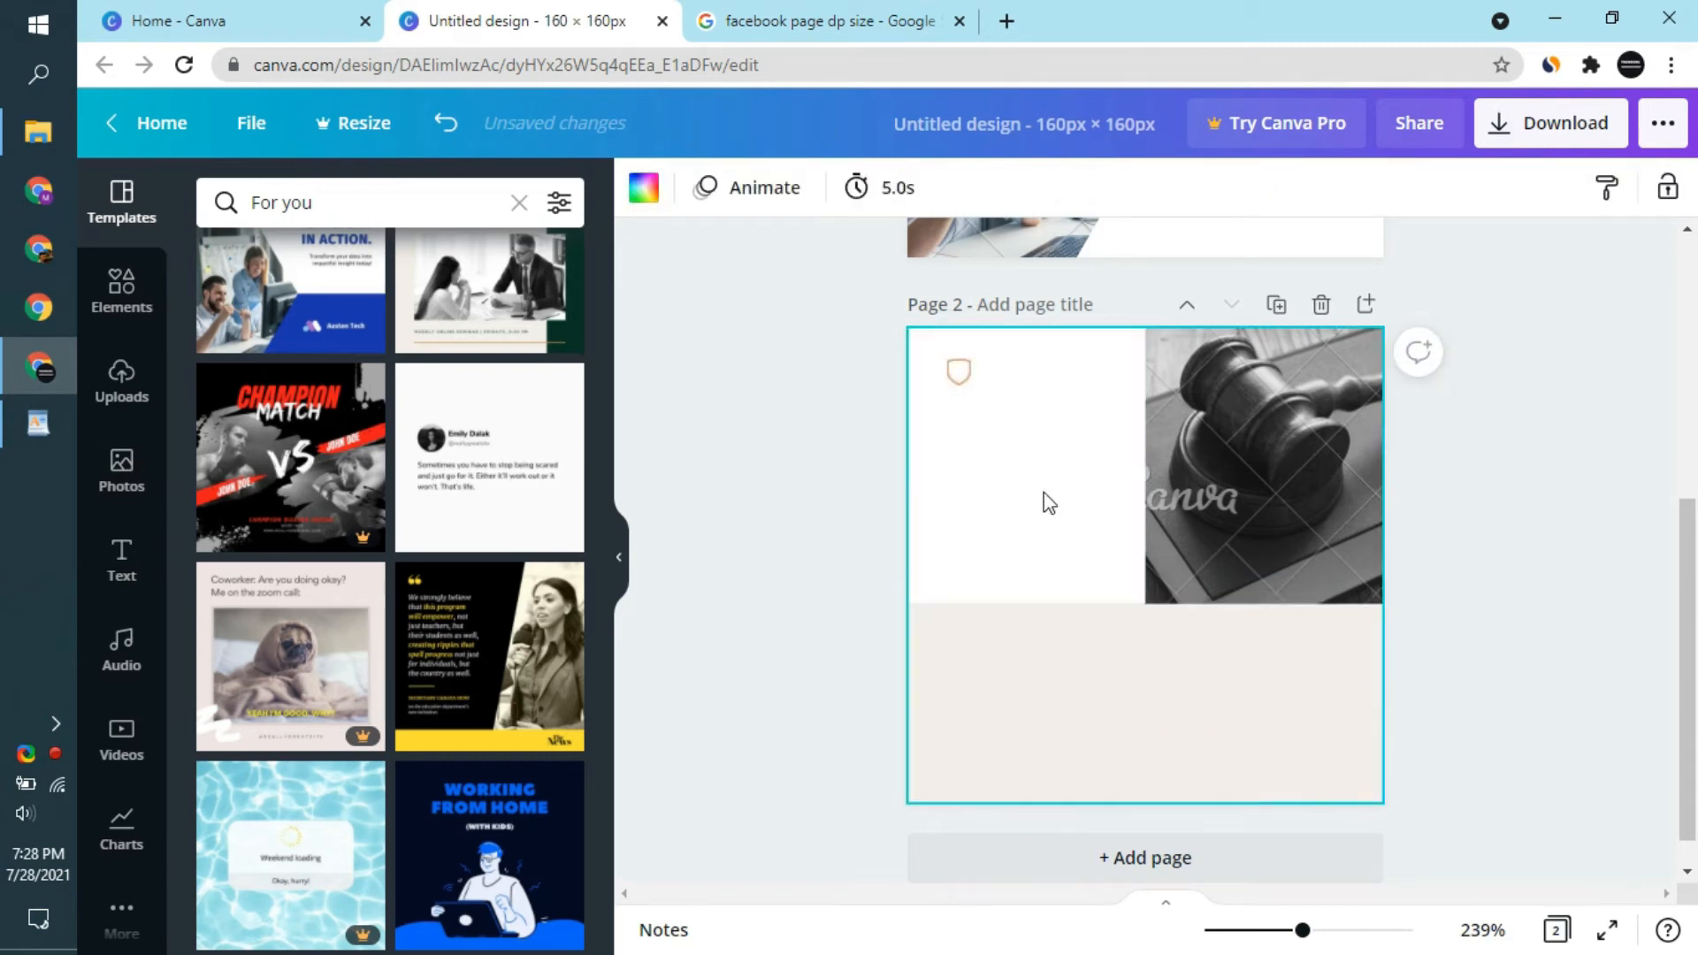
pyautogui.hotkey('ctrl', 'z')
# - Widen the gavel photo on page 2 over the dark green block so it spans the full page width
pyautogui.click(1314, 511)
pyautogui.moveTo(1148, 486); pyautogui.dragTo(906, 504)
pyautogui.click(1198, 694)
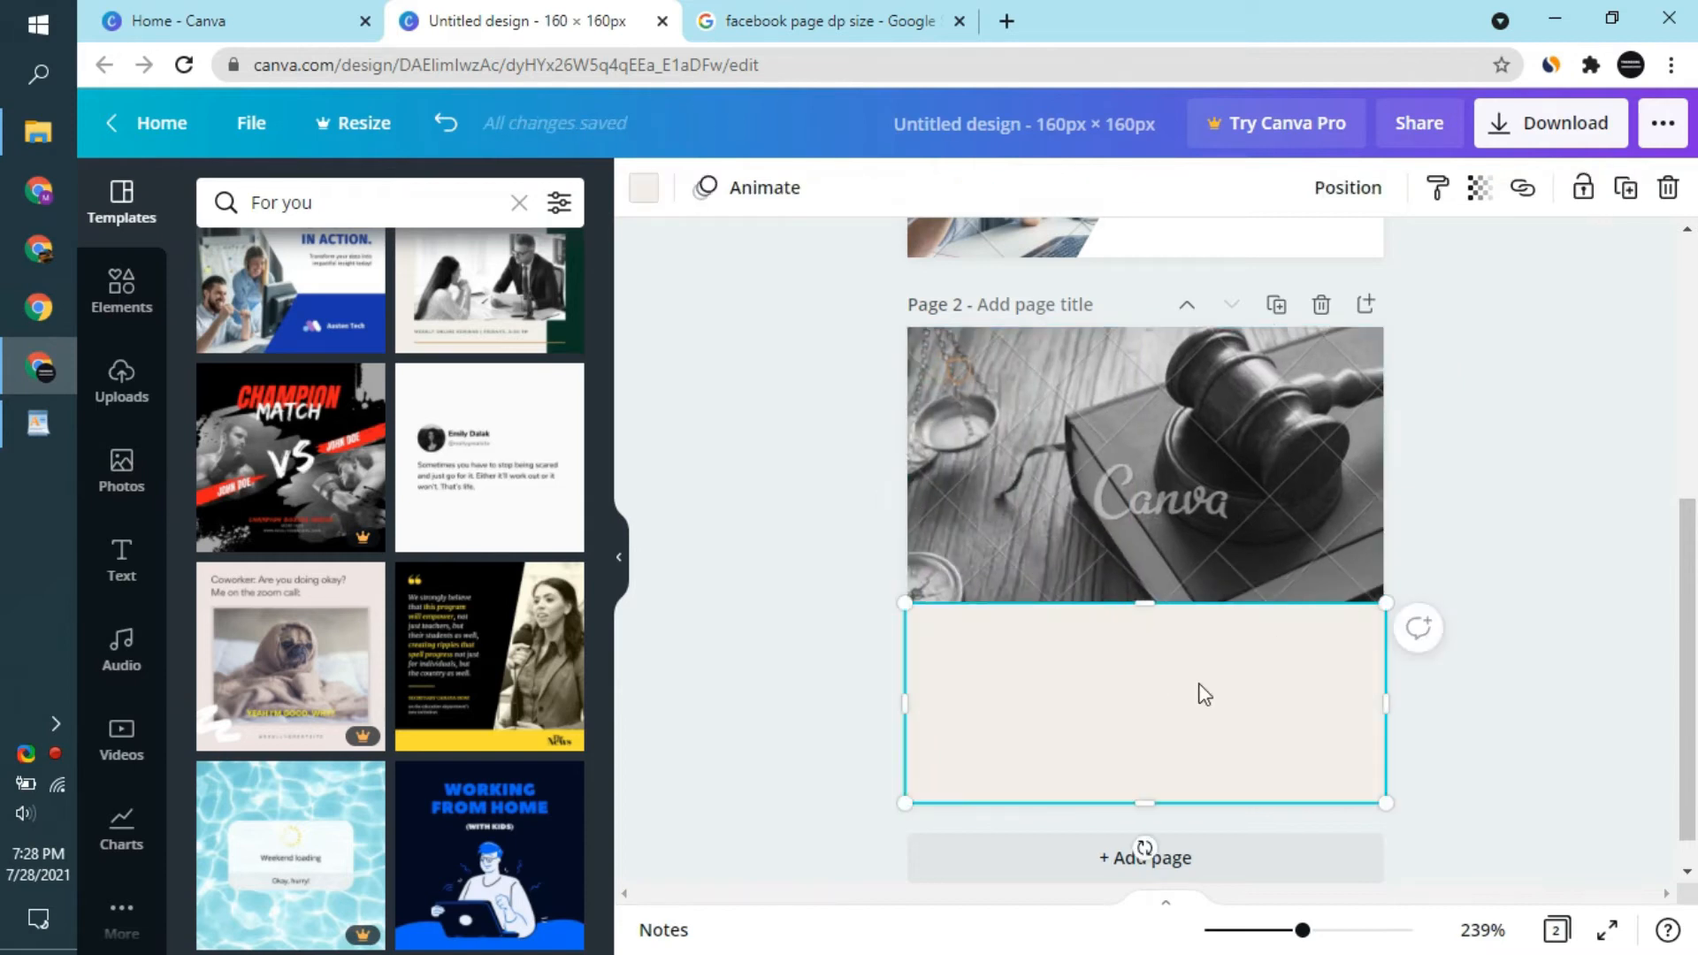
pyautogui.moveTo(1249, 476); pyautogui.dragTo(1255, 474)
pyautogui.click(1235, 687)
# - Add a heading to page 2 that reads "BCT Lawyers Shop"
pyautogui.click(104, 575)
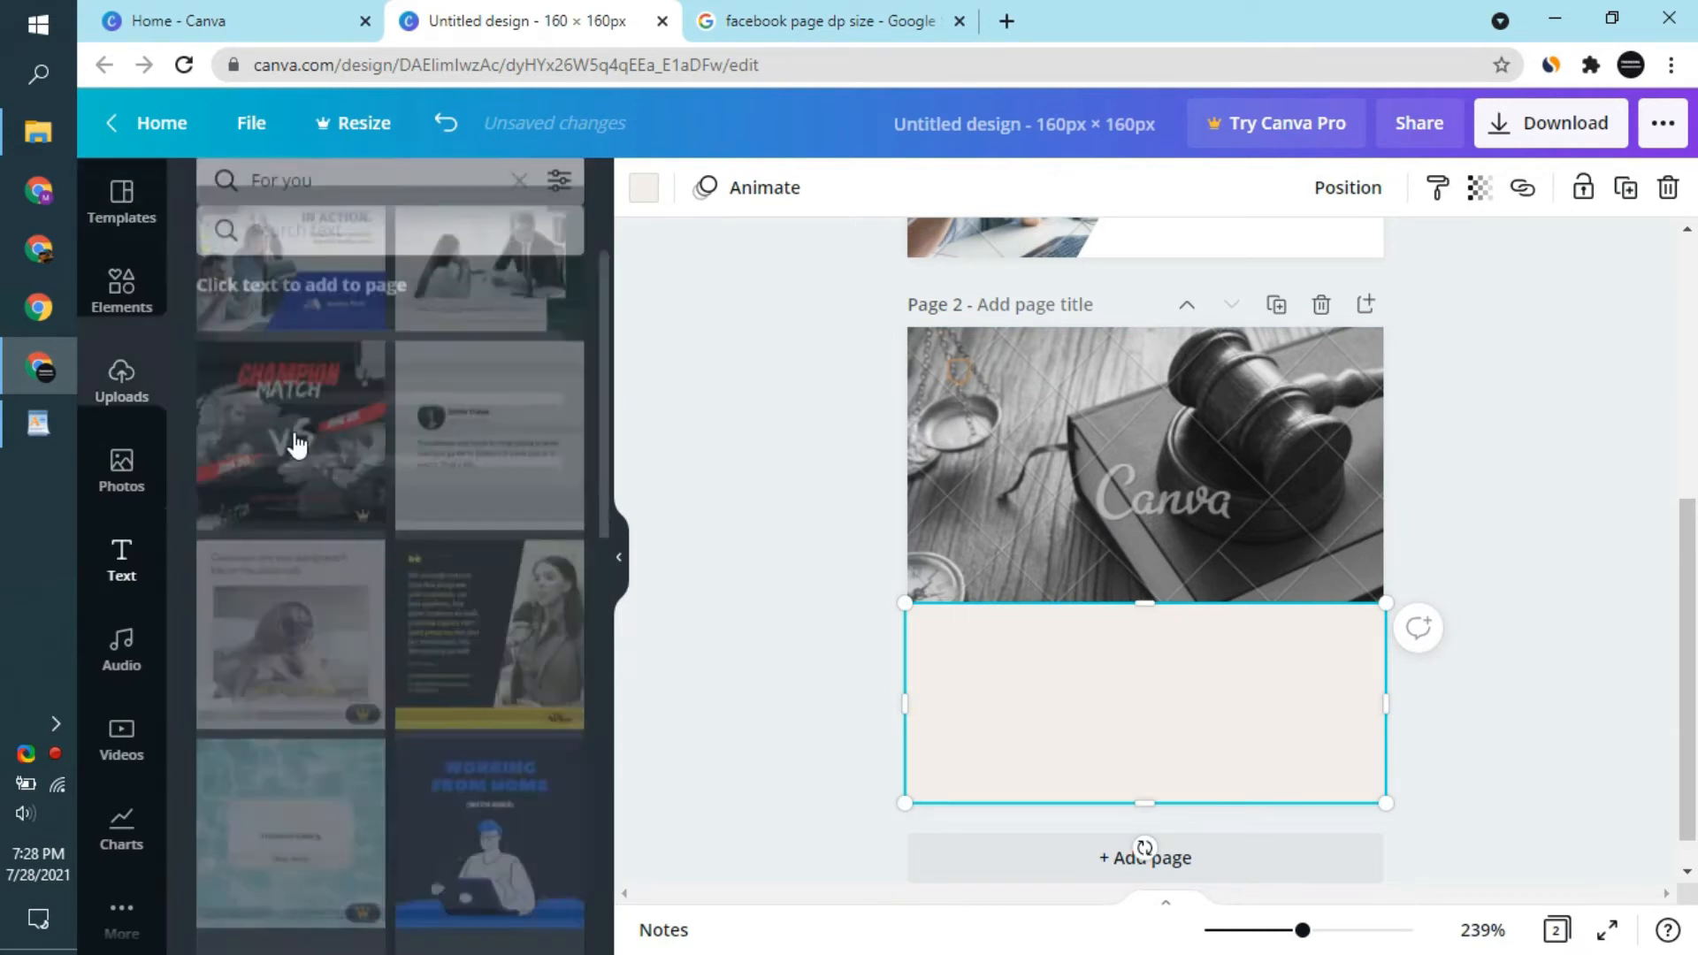
pyautogui.click(339, 320)
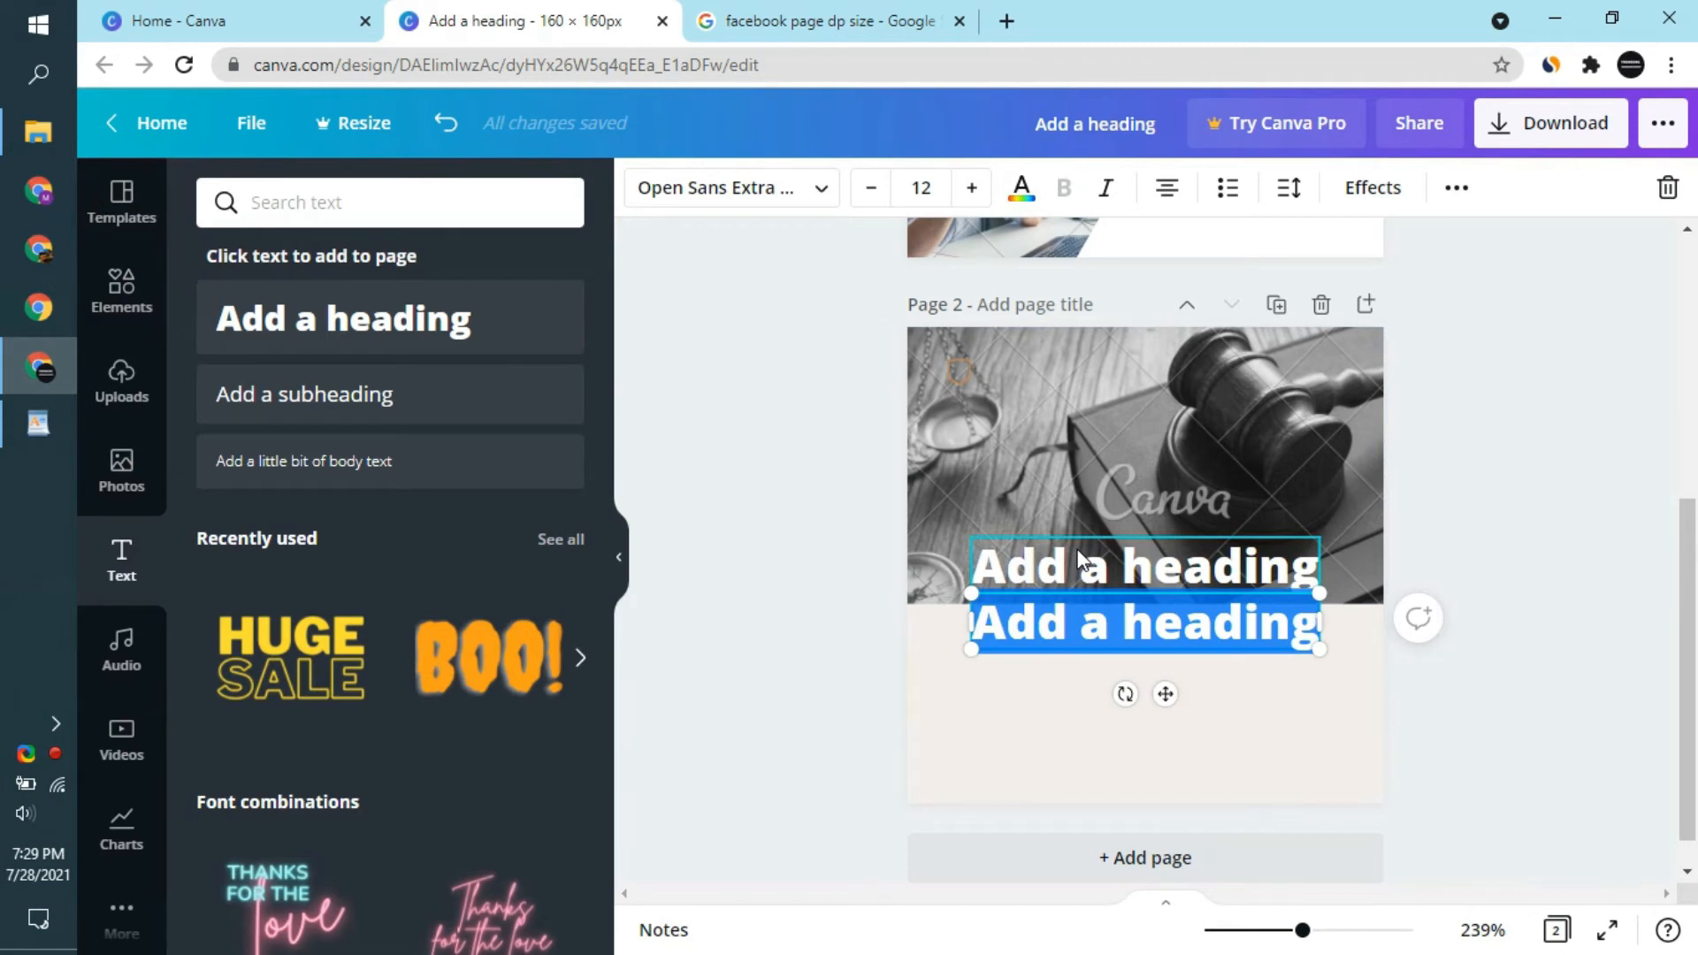
pyautogui.press('BackSpace')
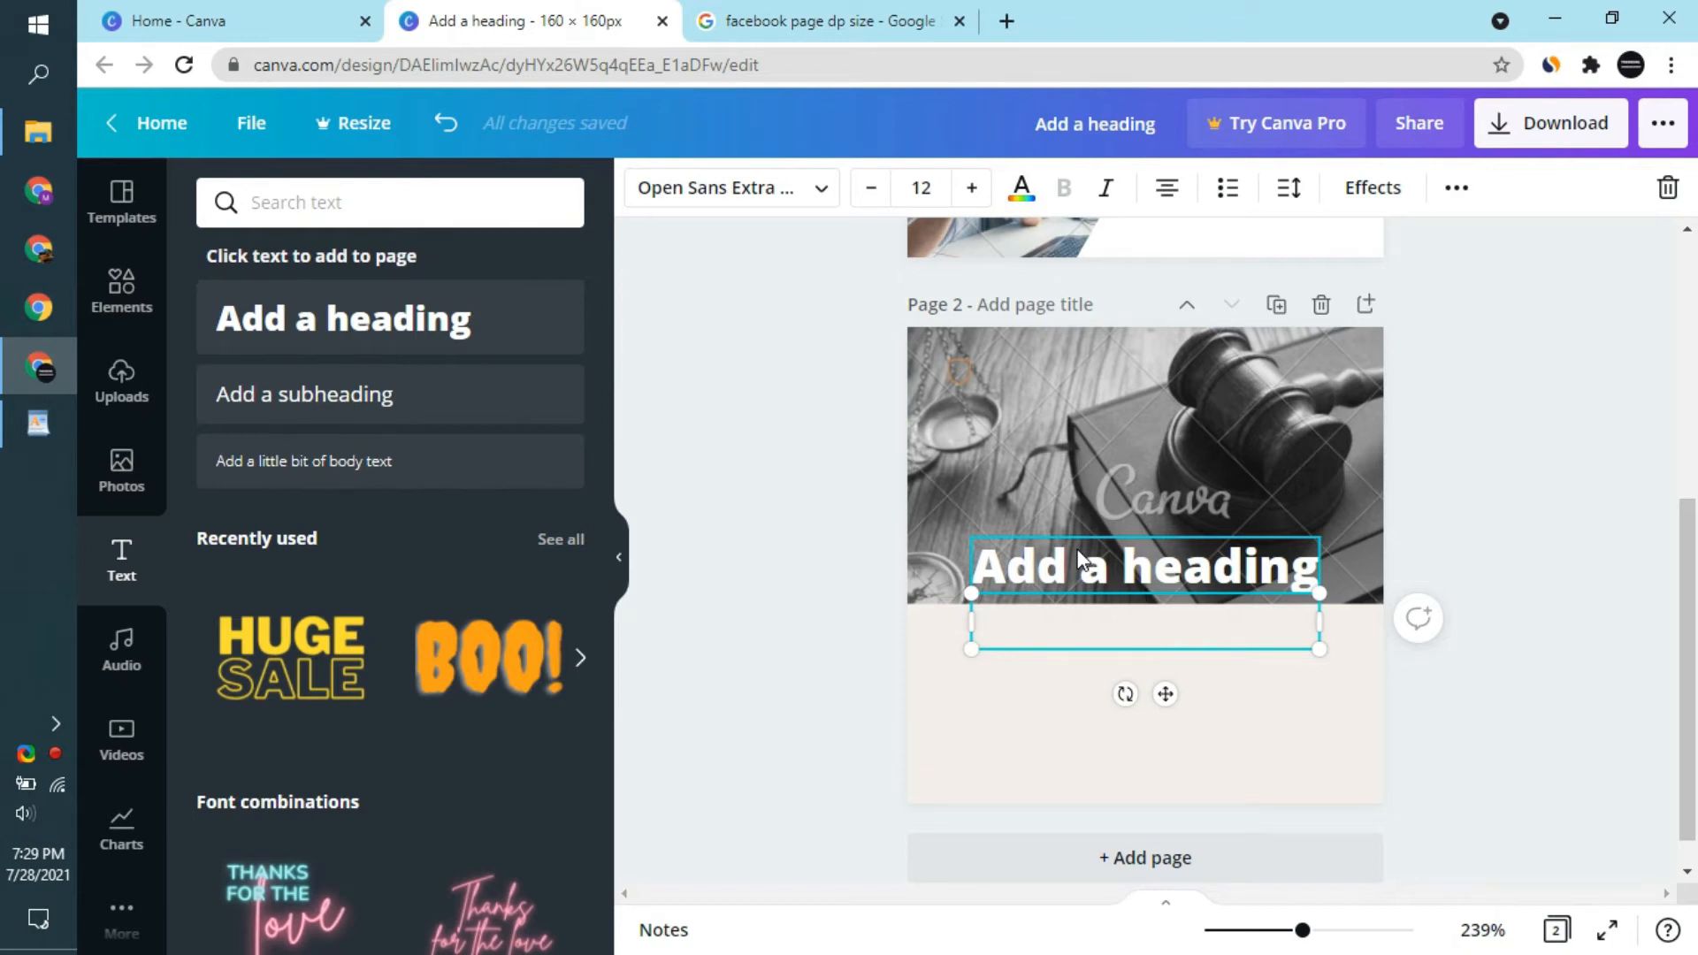
pyautogui.write('BCT La')
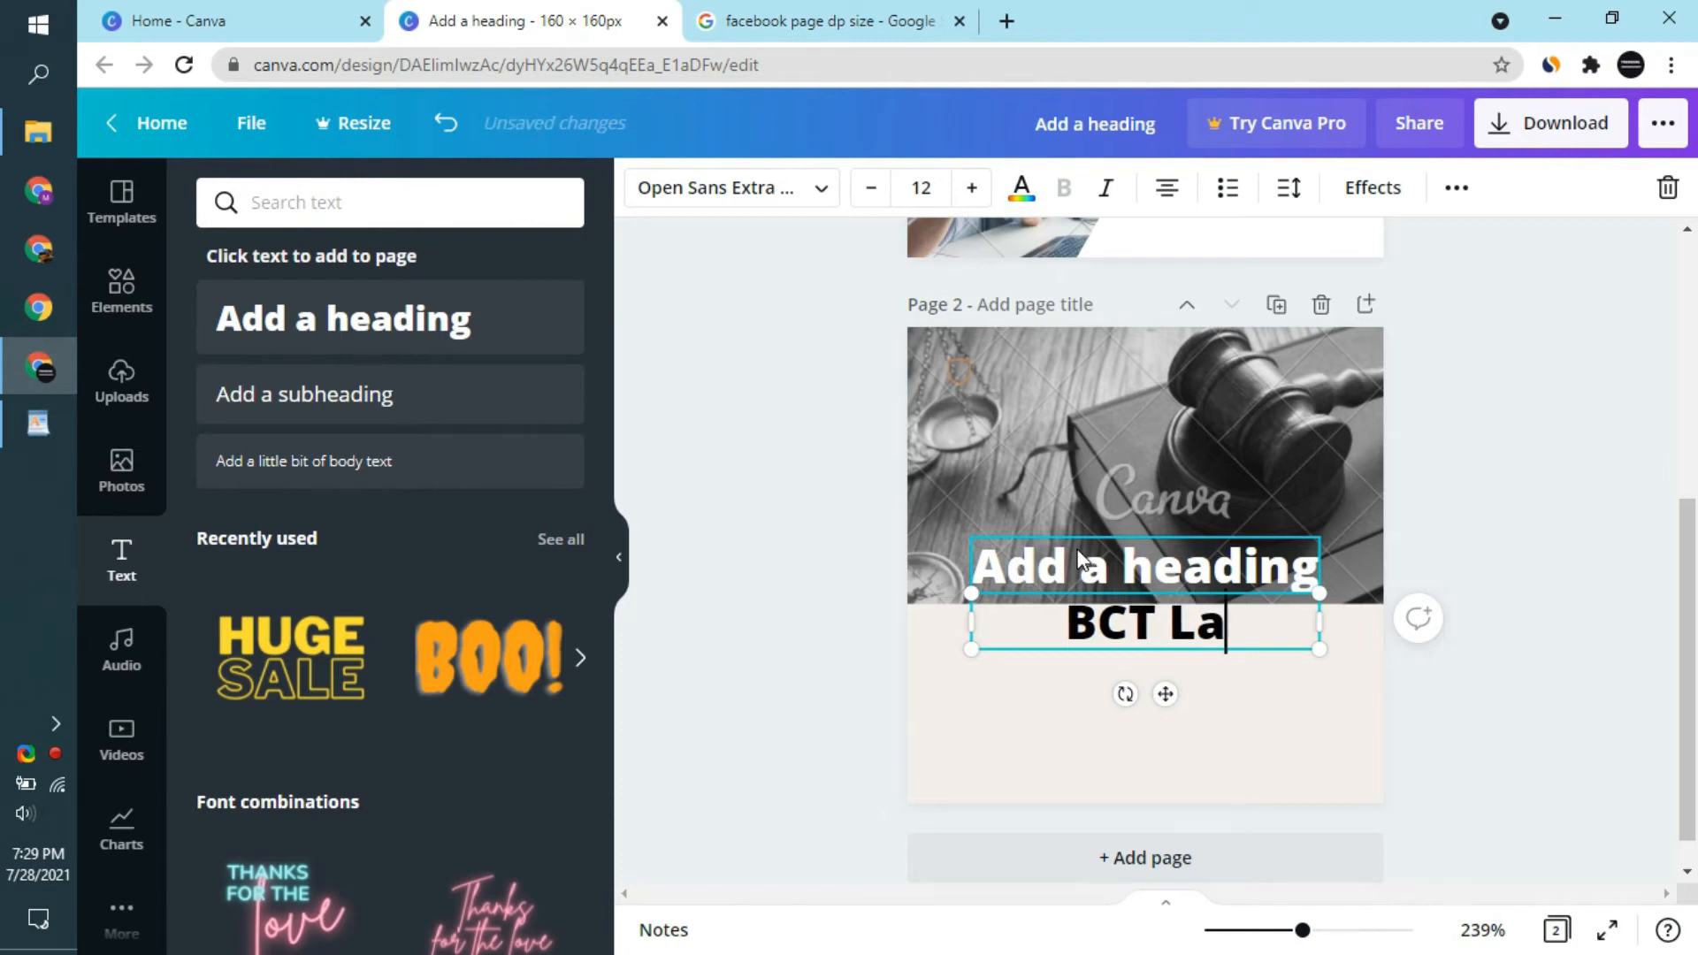
pyautogui.write('wer')
pyautogui.press('BackSpace')
pyautogui.write('t')
pyautogui.press('BackSpace')
pyautogui.write('s')
pyautogui.press('BackSpace')
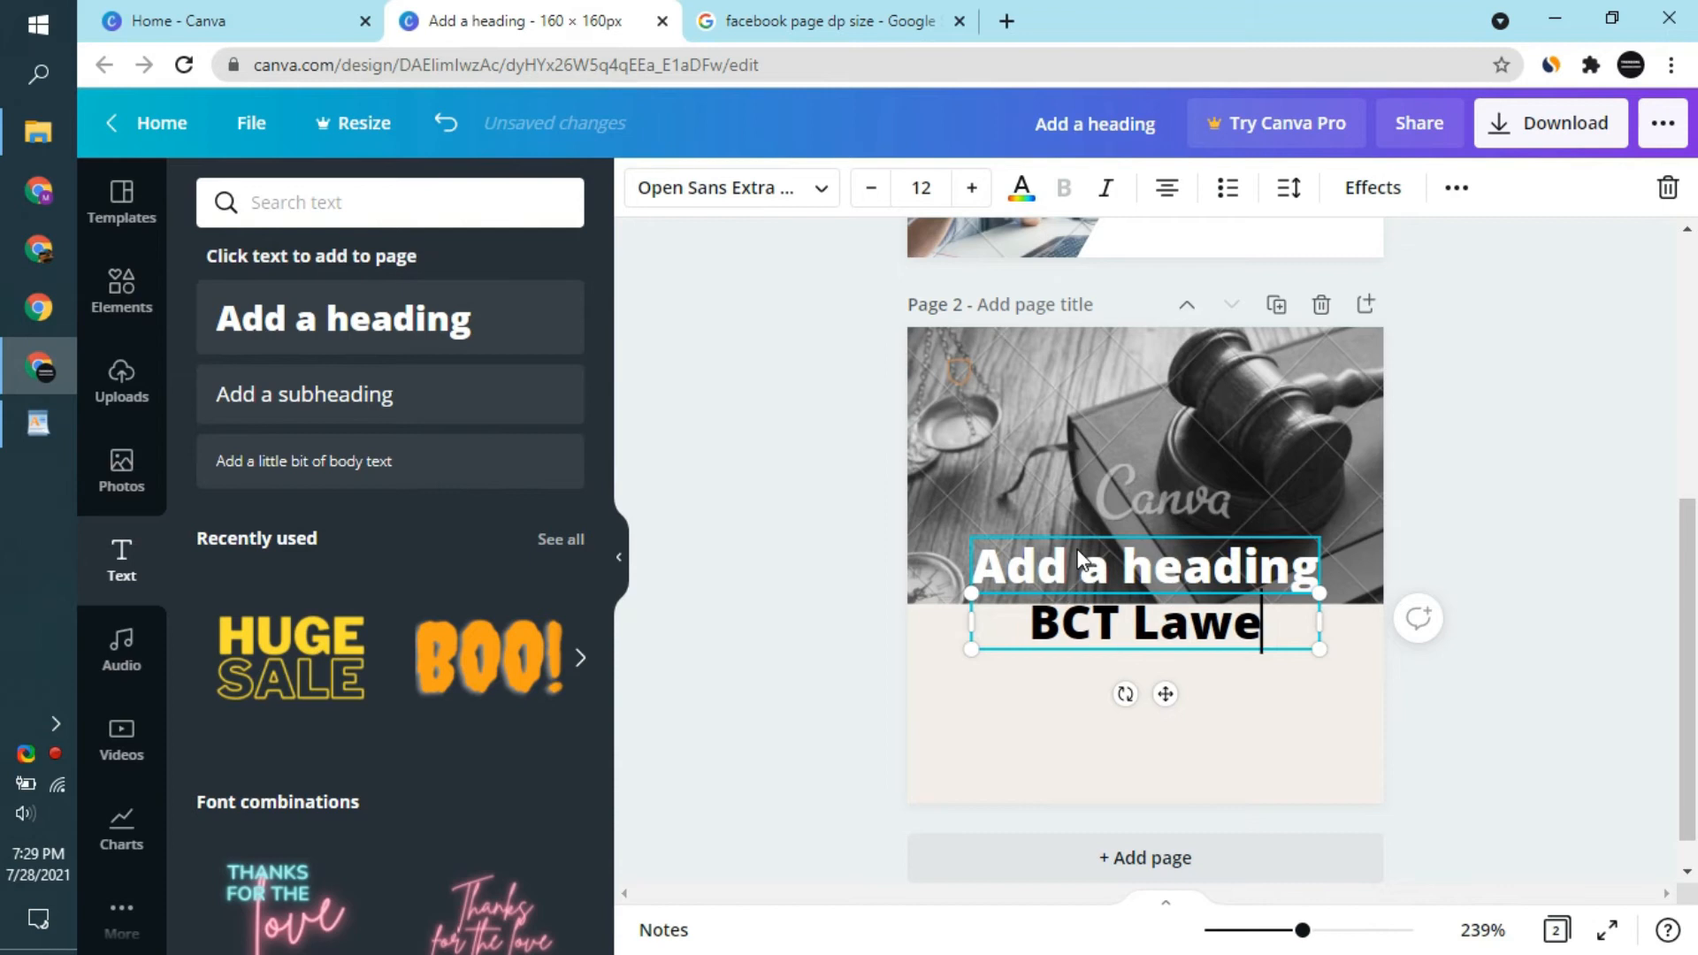
pyautogui.press('BackSpace')
pyautogui.write('yers Shop')
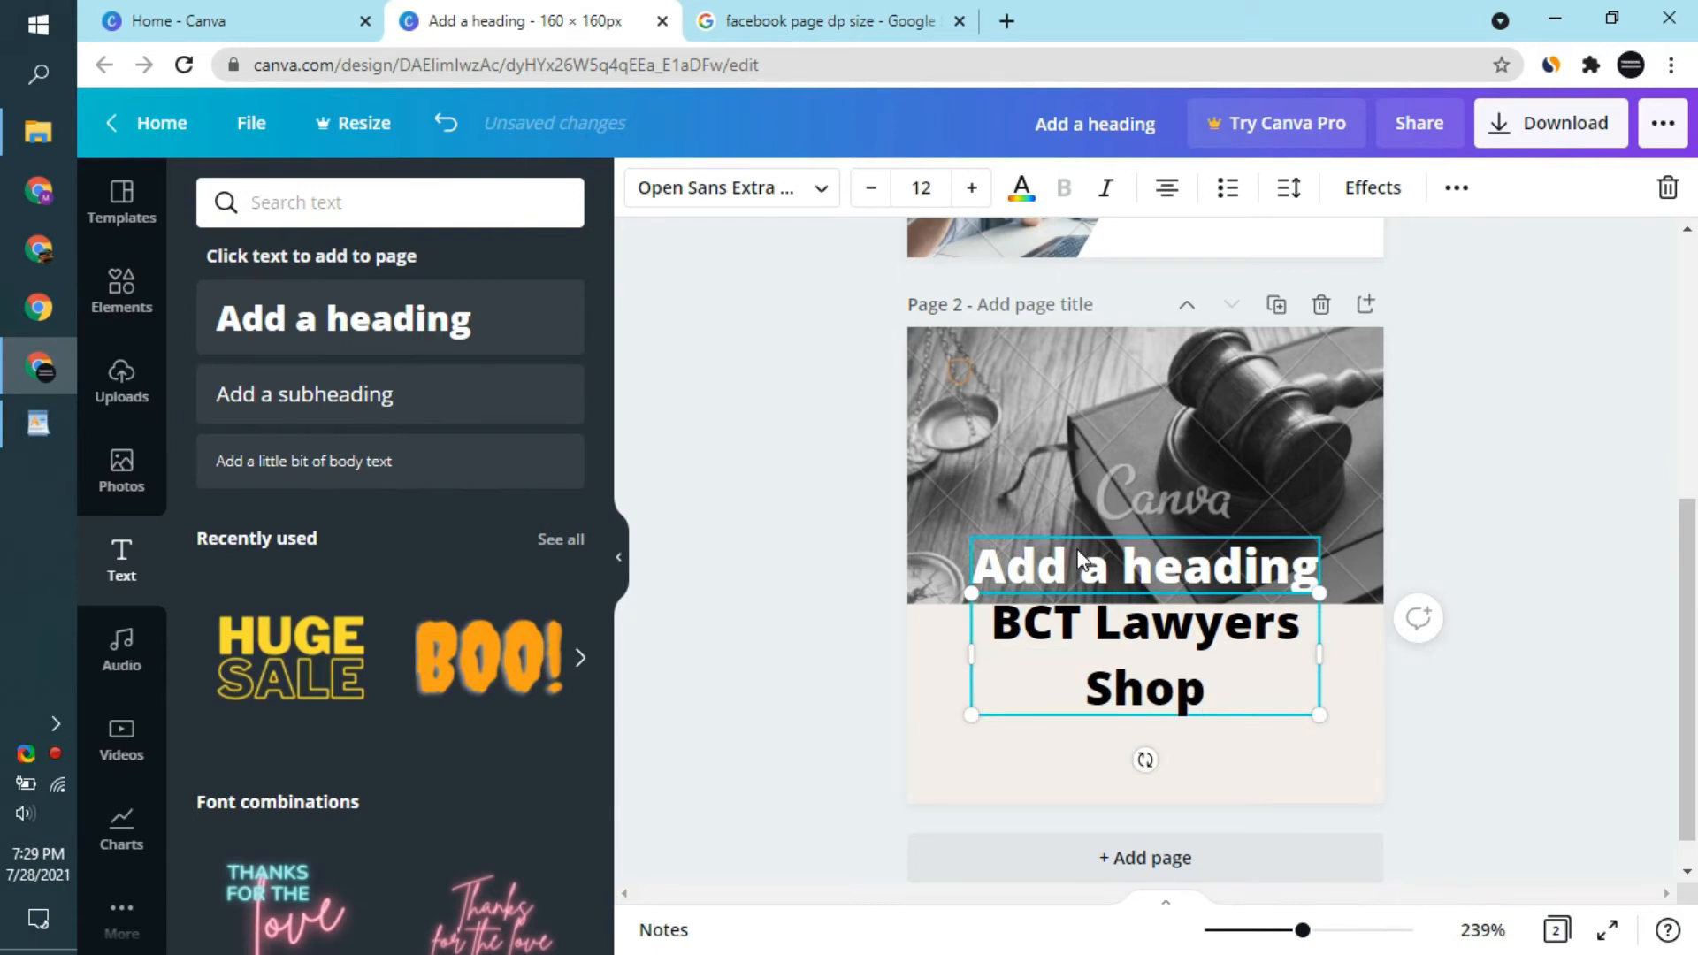
# - Delete the spare "Add a heading" text and place "BCT Lawyers Shop" in the middle of the beige block
pyautogui.click(1079, 559)
pyautogui.press('Delete')
pyautogui.moveTo(1179, 713)
pyautogui.mouseDown()
pyautogui.moveTo(1187, 747)
pyautogui.moveTo(1186, 720)
pyautogui.mouseUp()
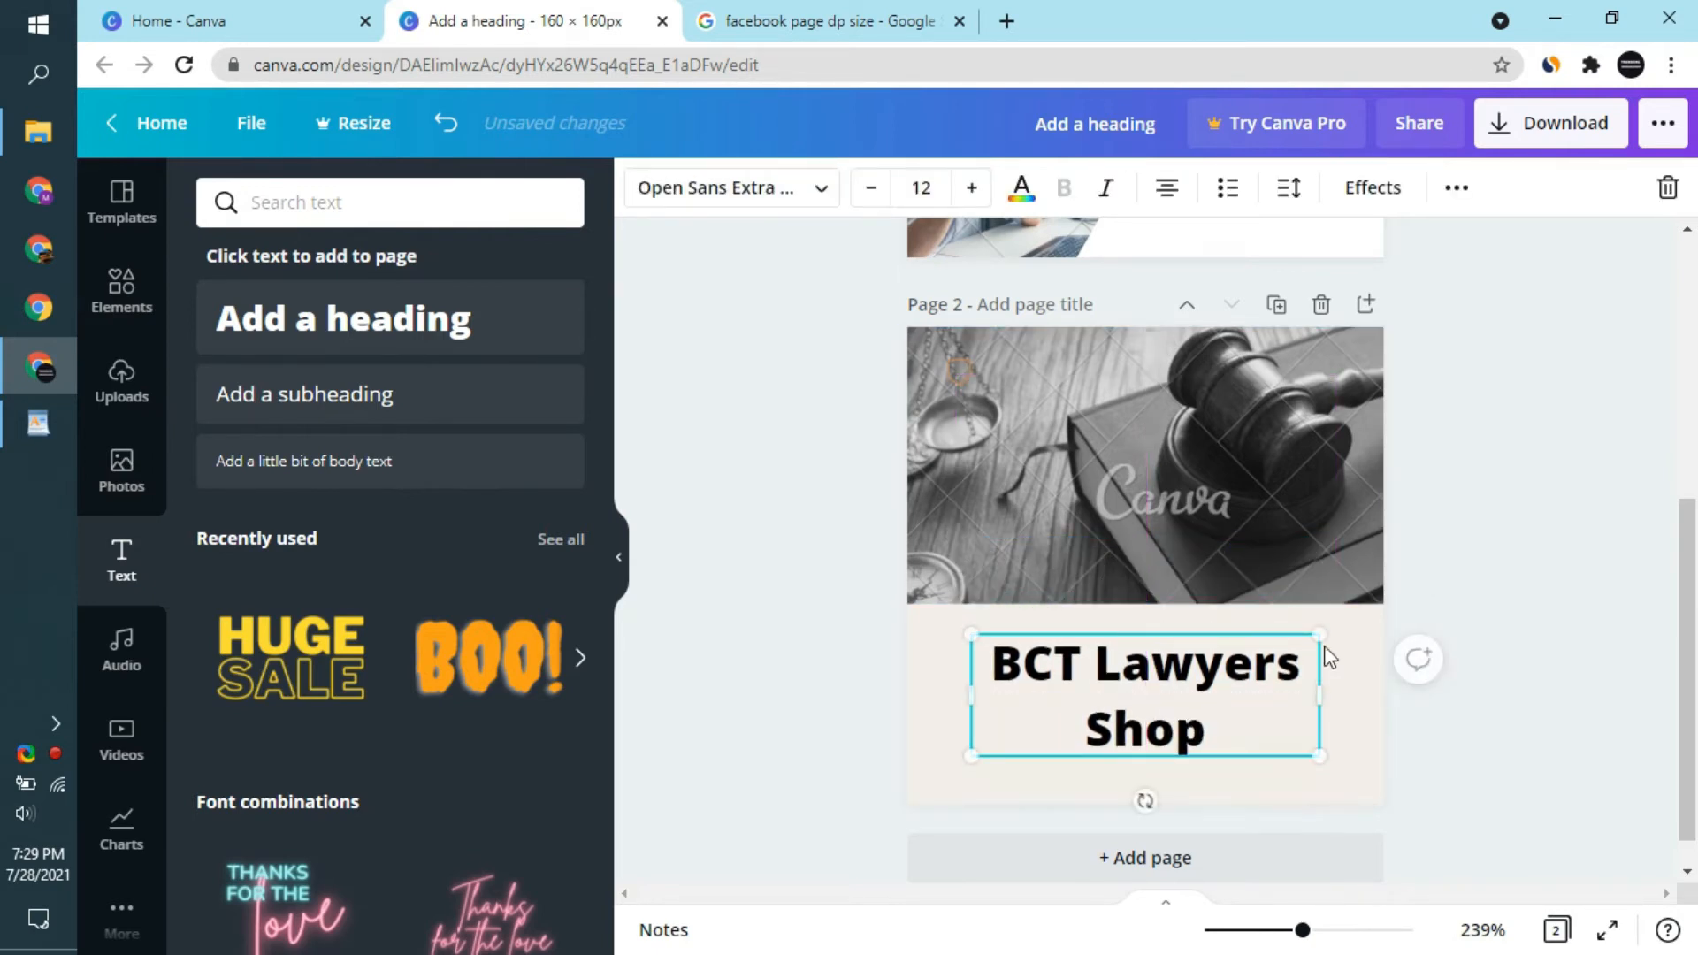
pyautogui.click(1259, 457)
# - Switch to the Google search page and search for "lawyers dp" images
pyautogui.click(831, 20)
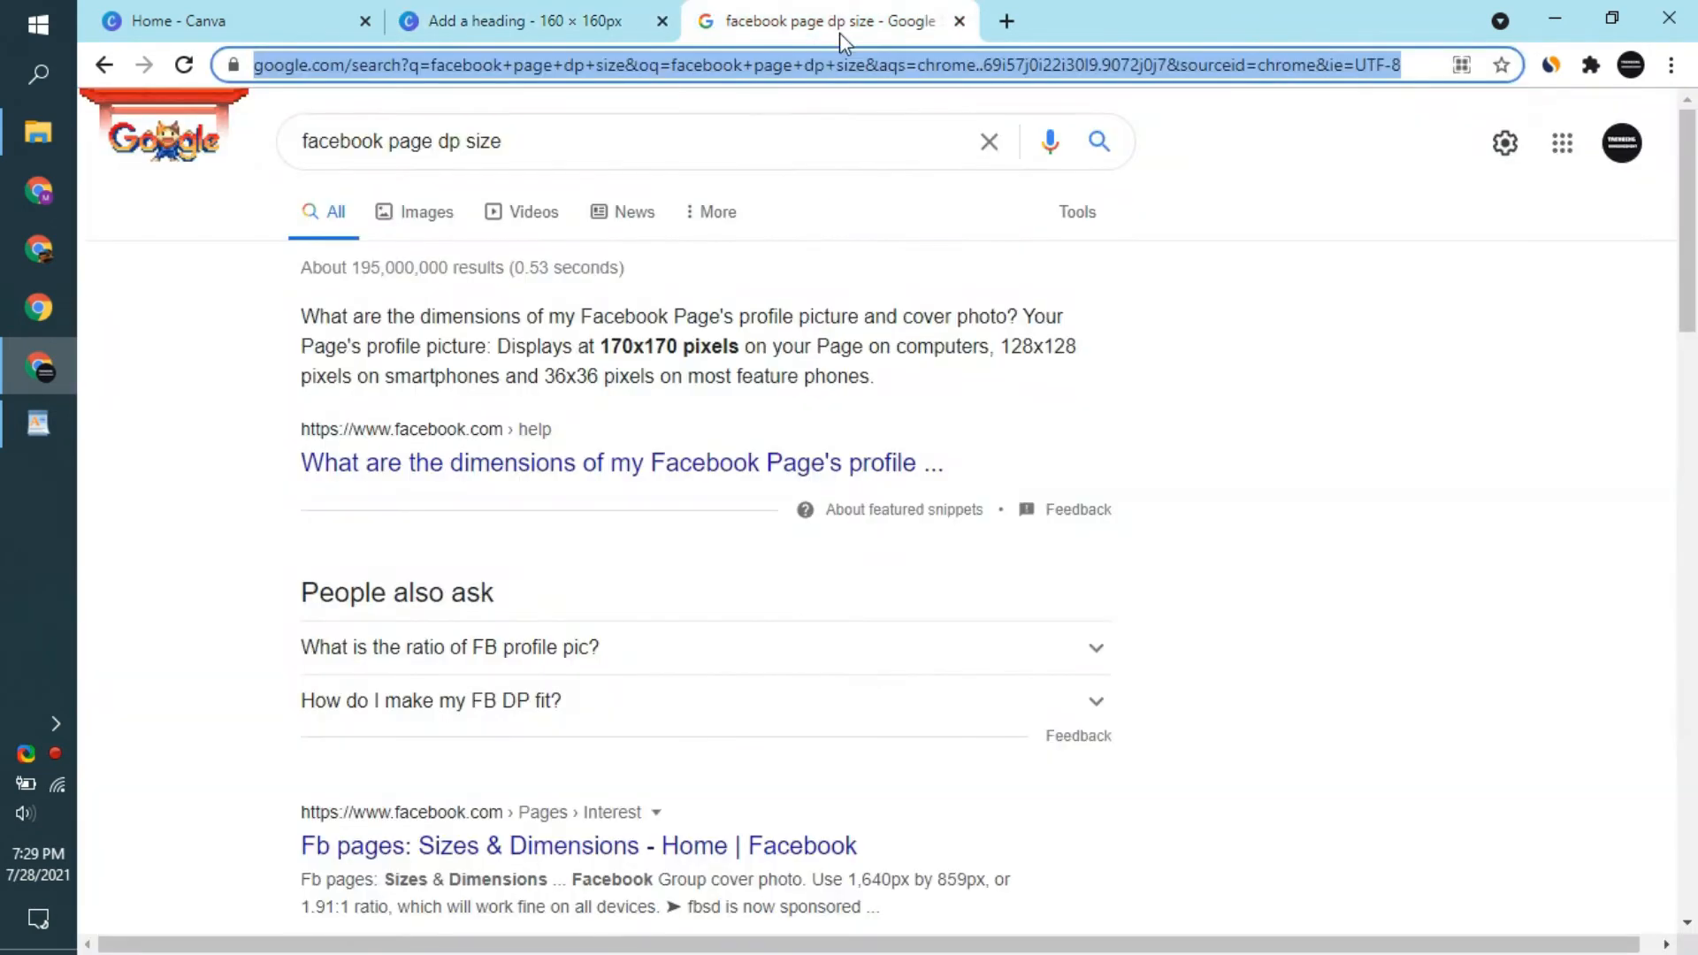
pyautogui.write('lawyers')
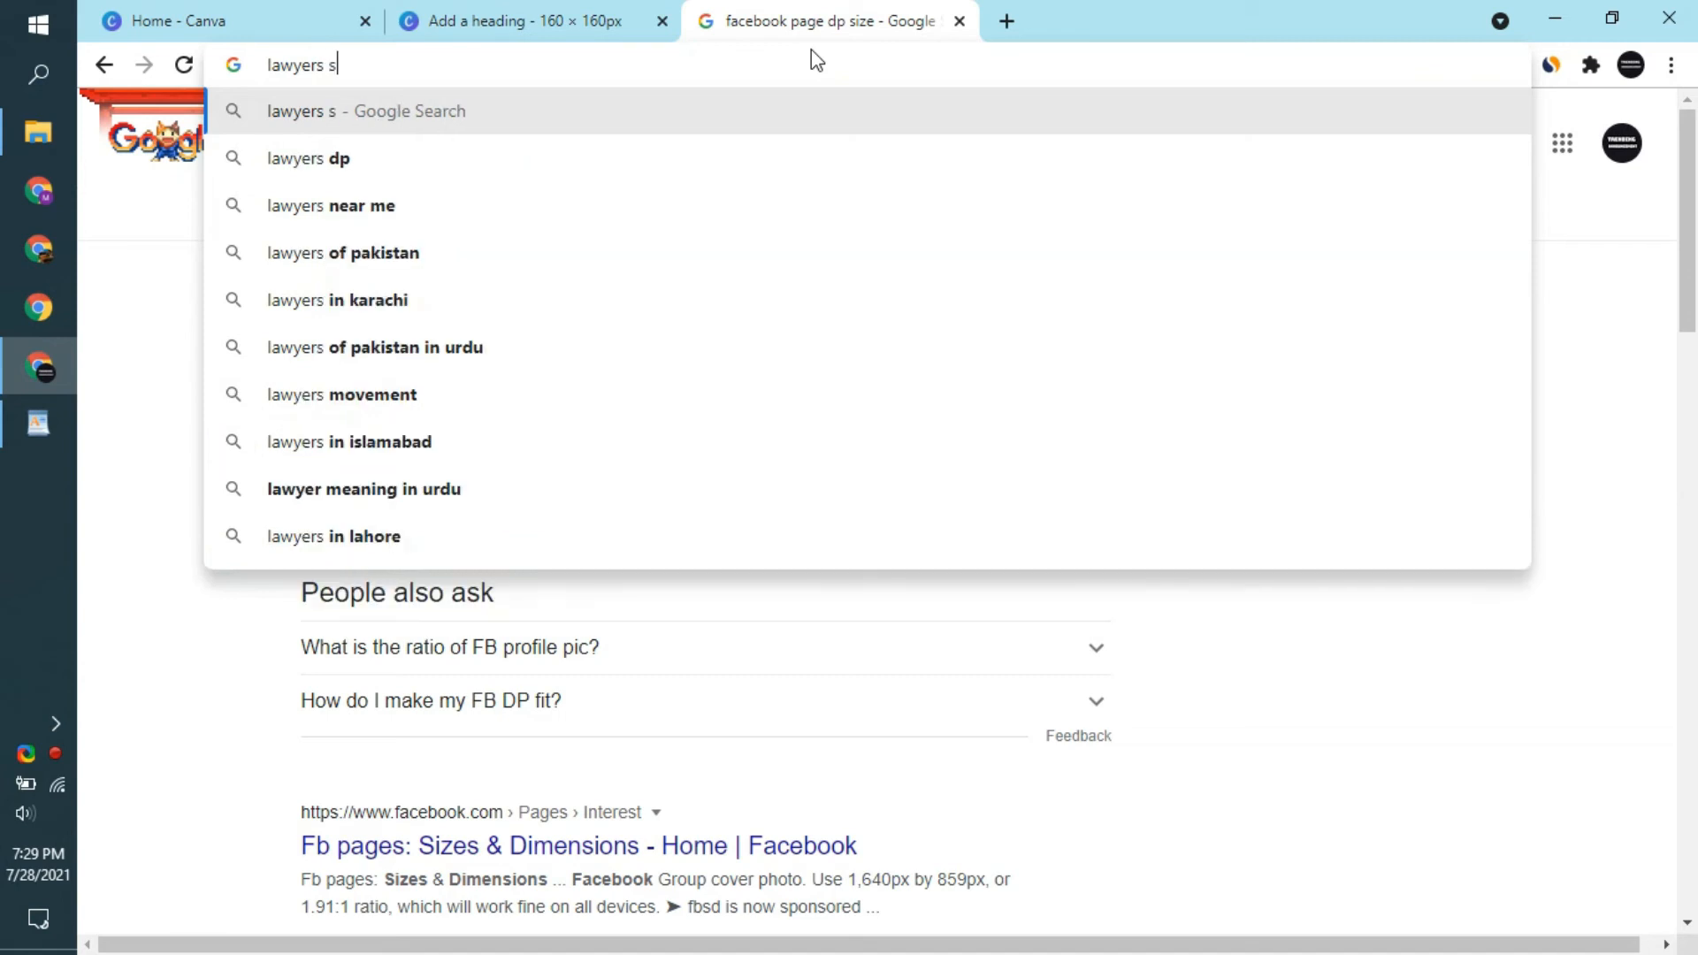
pyautogui.press('Down')
pyautogui.press('Return')
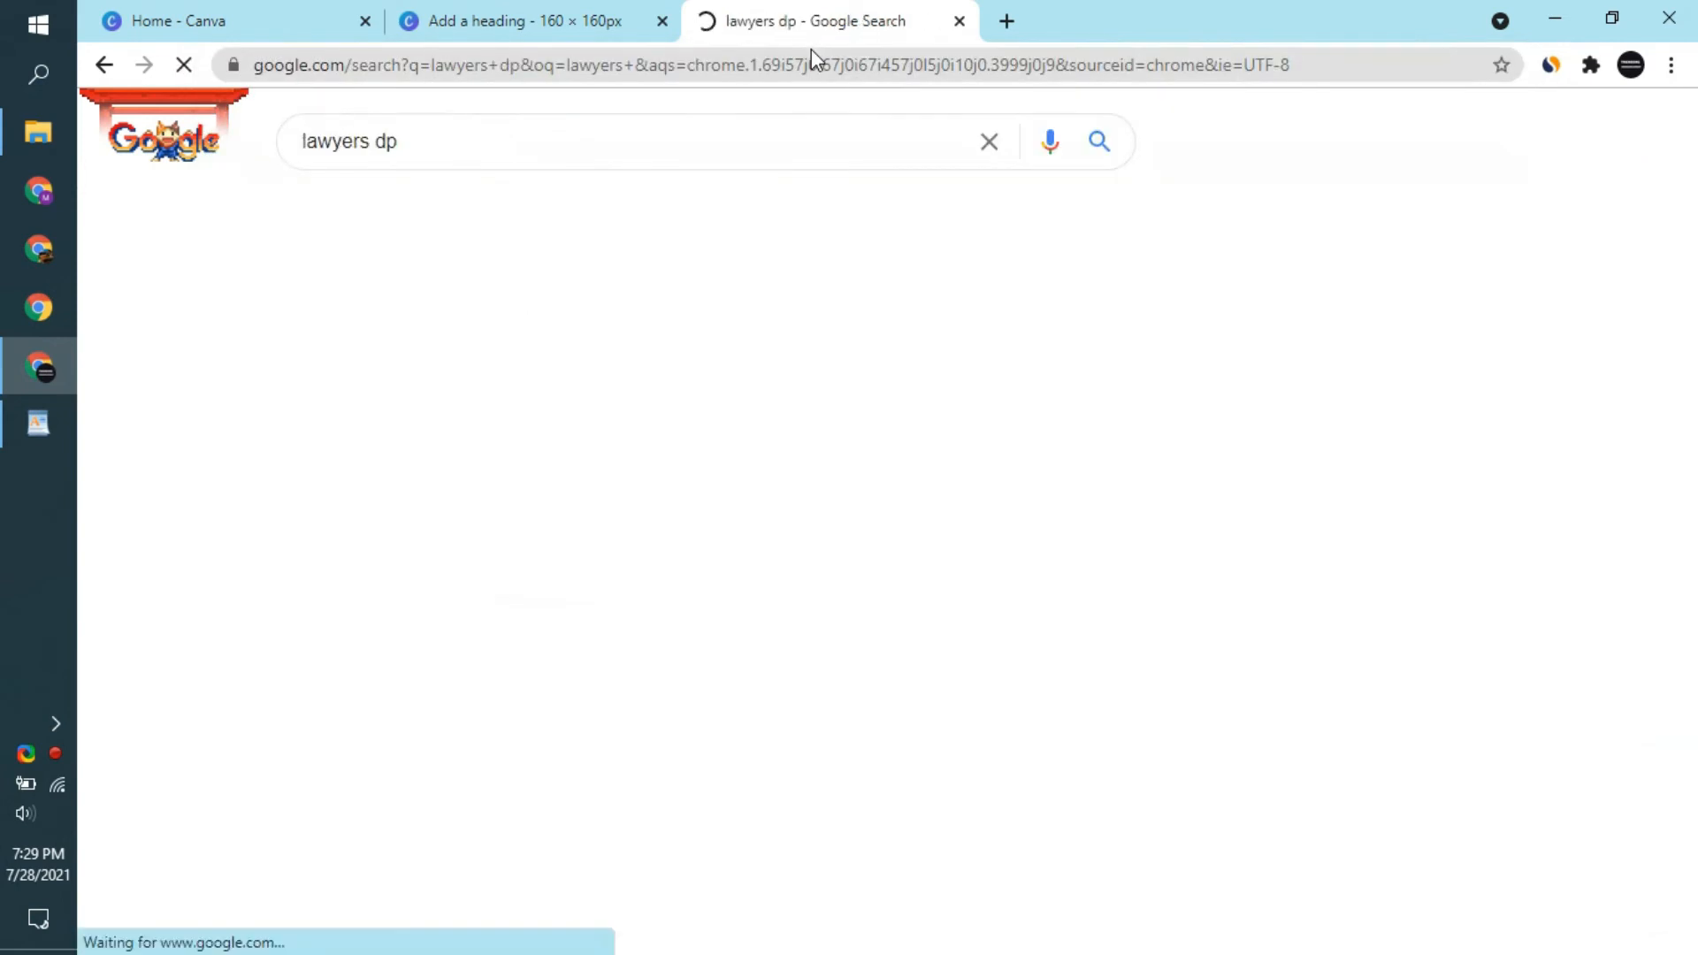
pyautogui.click(420, 216)
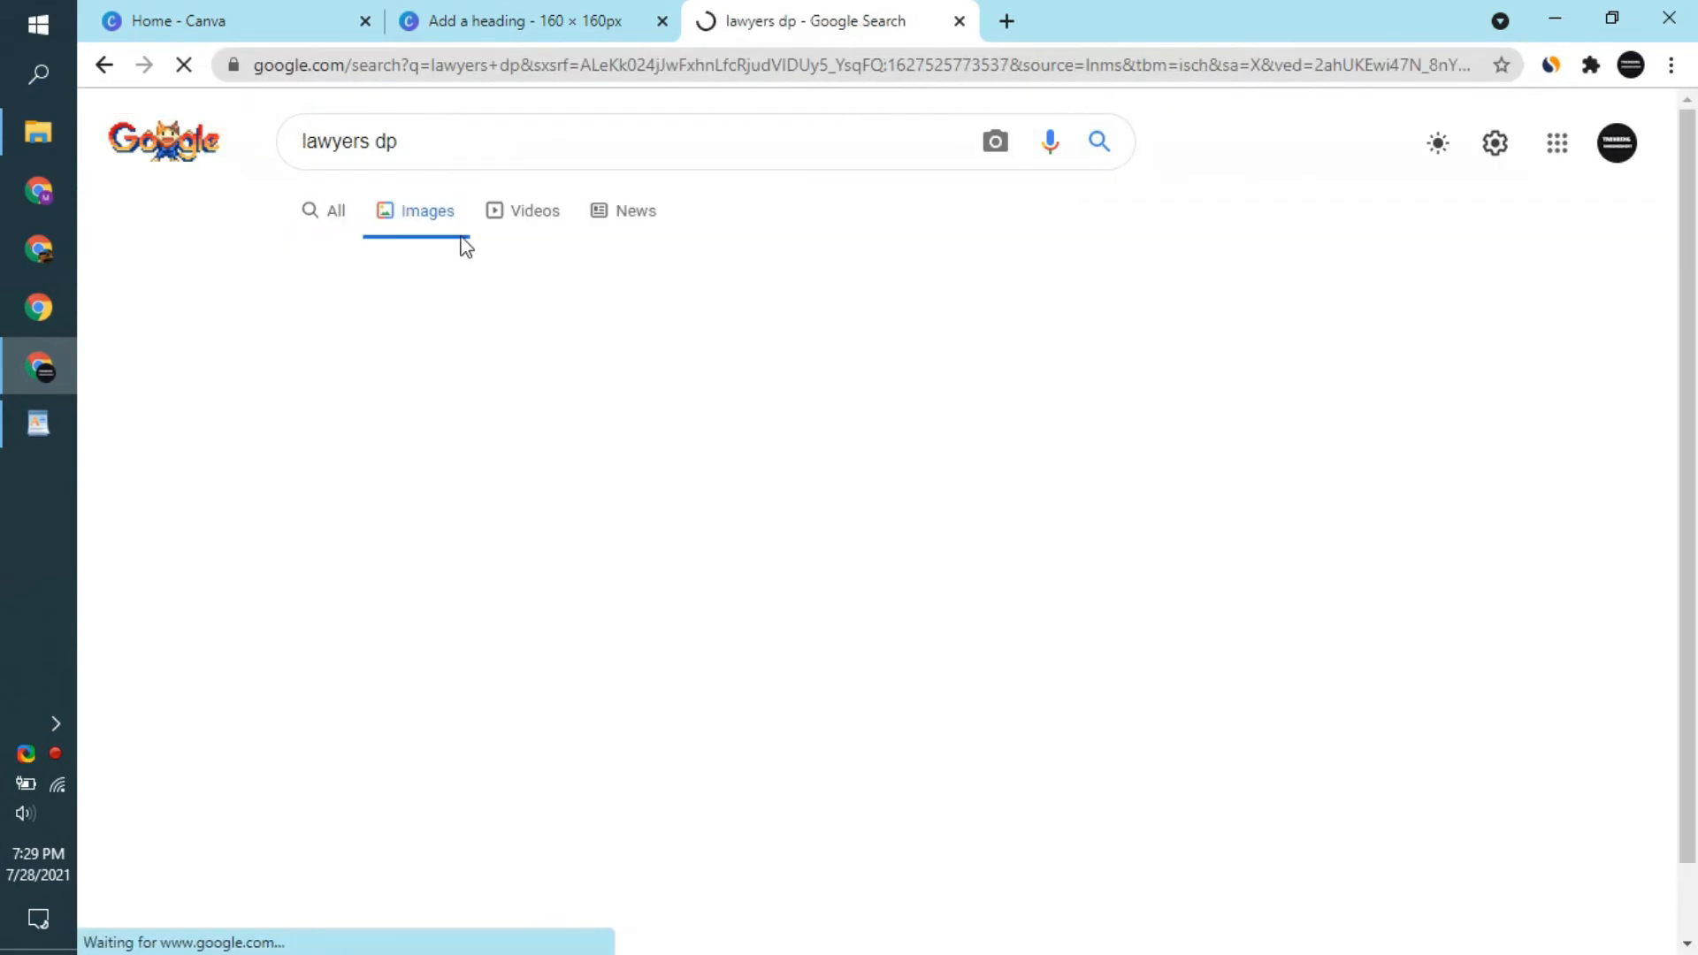
# - Open the gold scales logo, the lawyer holding a glowing book and the gavel with writing hand in separate new tabs
pyautogui.rightClick(570, 451)
pyautogui.click(610, 460)
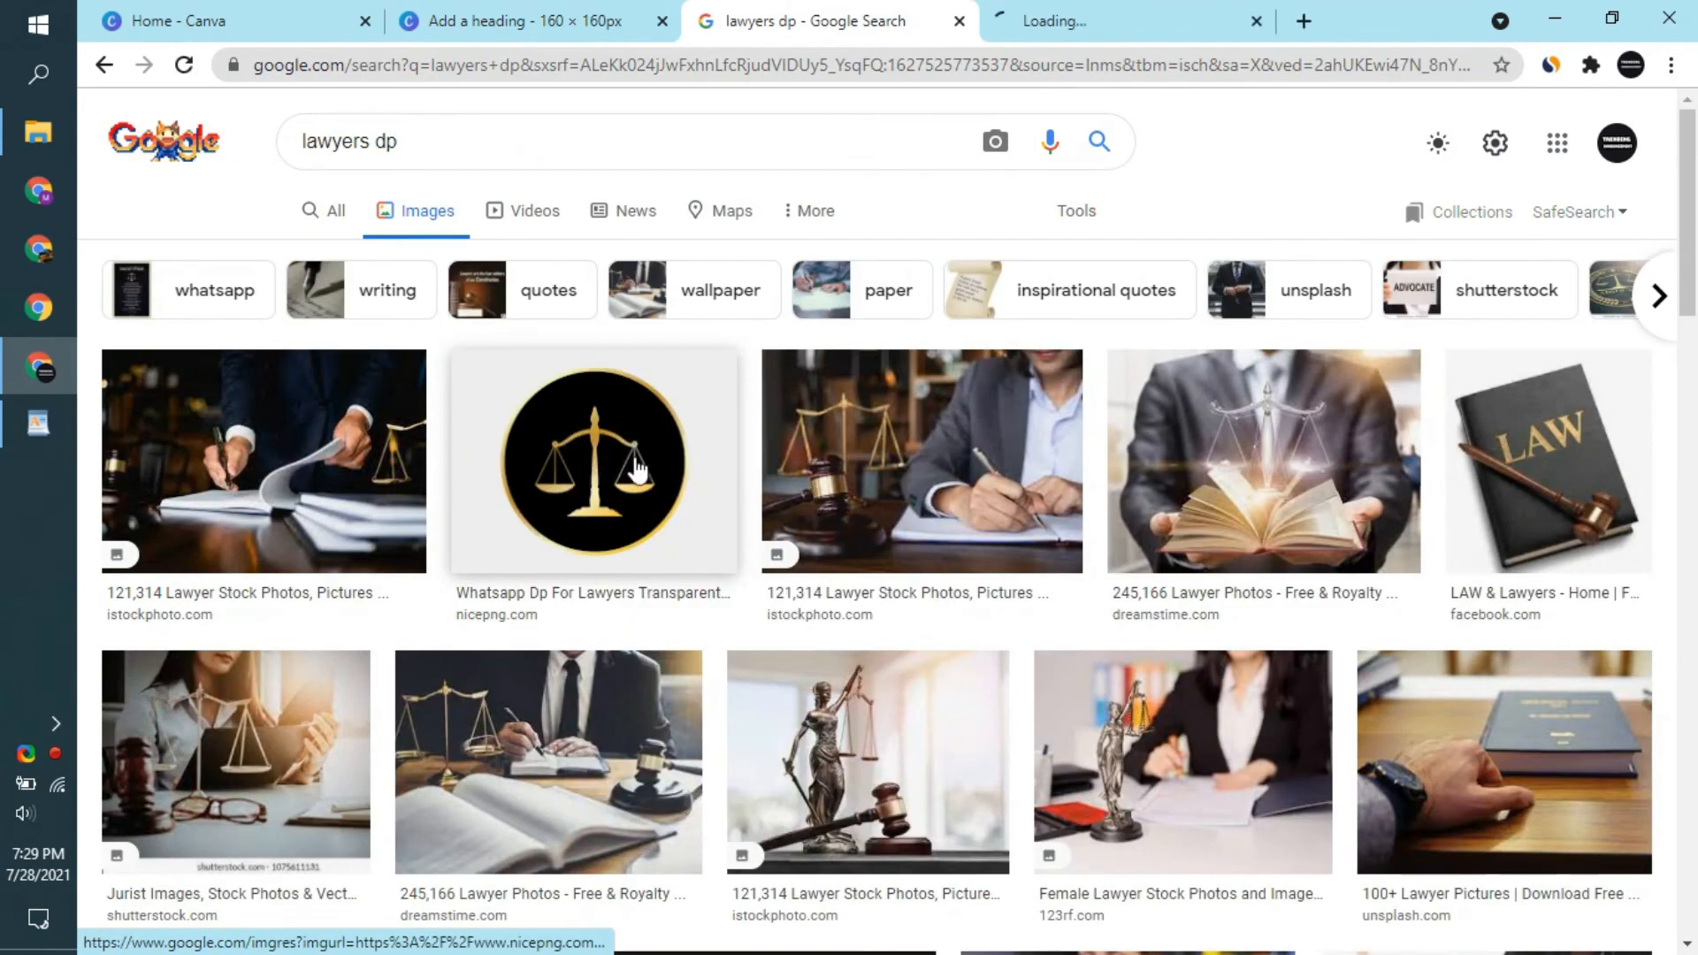
pyautogui.rightClick(1250, 456)
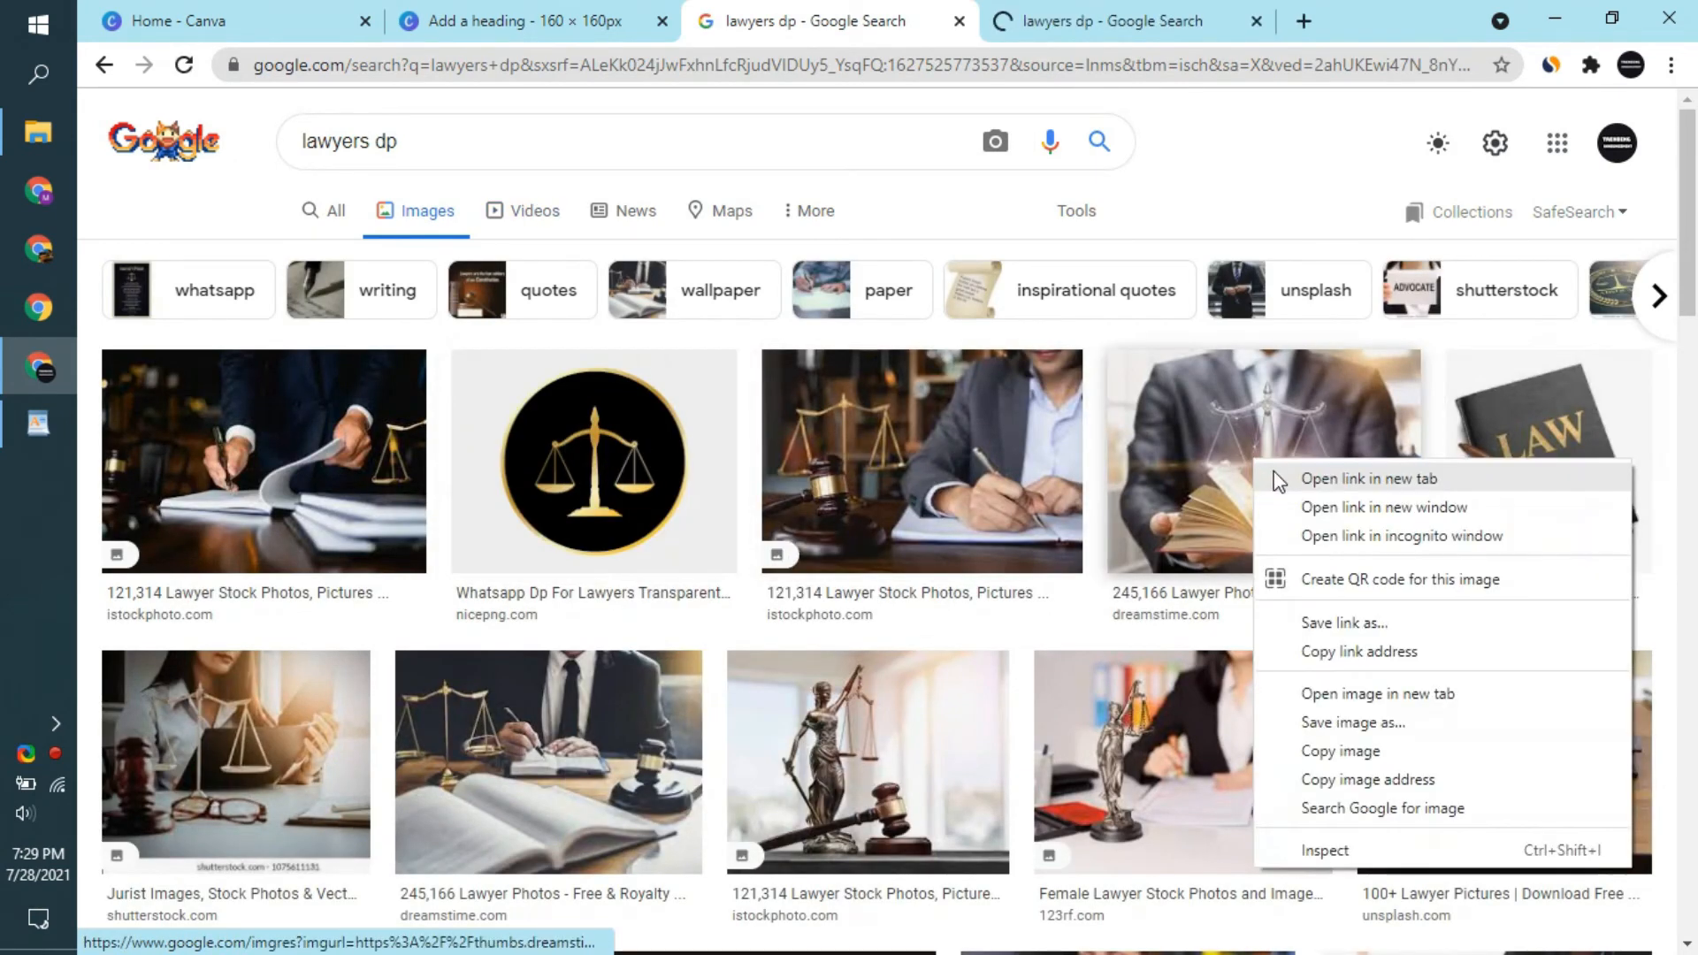
pyautogui.click(1278, 478)
pyautogui.rightClick(985, 464)
pyautogui.click(992, 485)
pyautogui.rightClick(1000, 480)
pyautogui.click(1031, 498)
# - Browse further through the image results and open the iStock handshake photo with gavel and scales in a new tab
pyautogui.scroll(-5, 1035, 506)
pyautogui.scroll(-5, 708, 602)
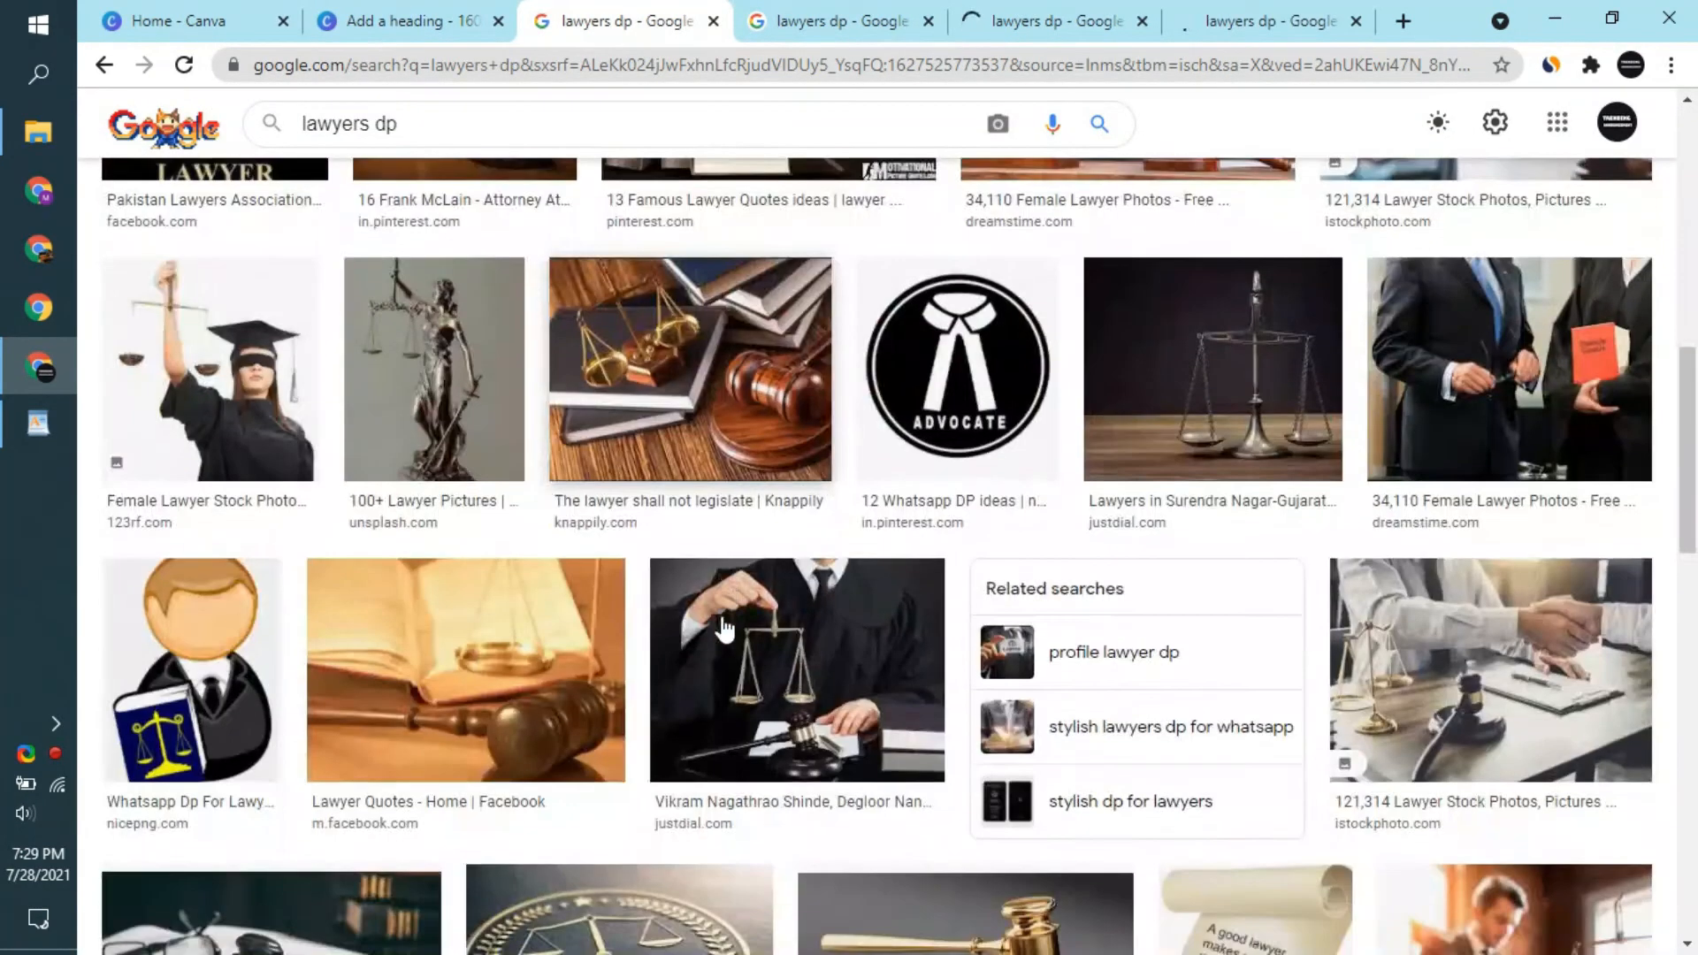
pyautogui.scroll(8, 703, 635)
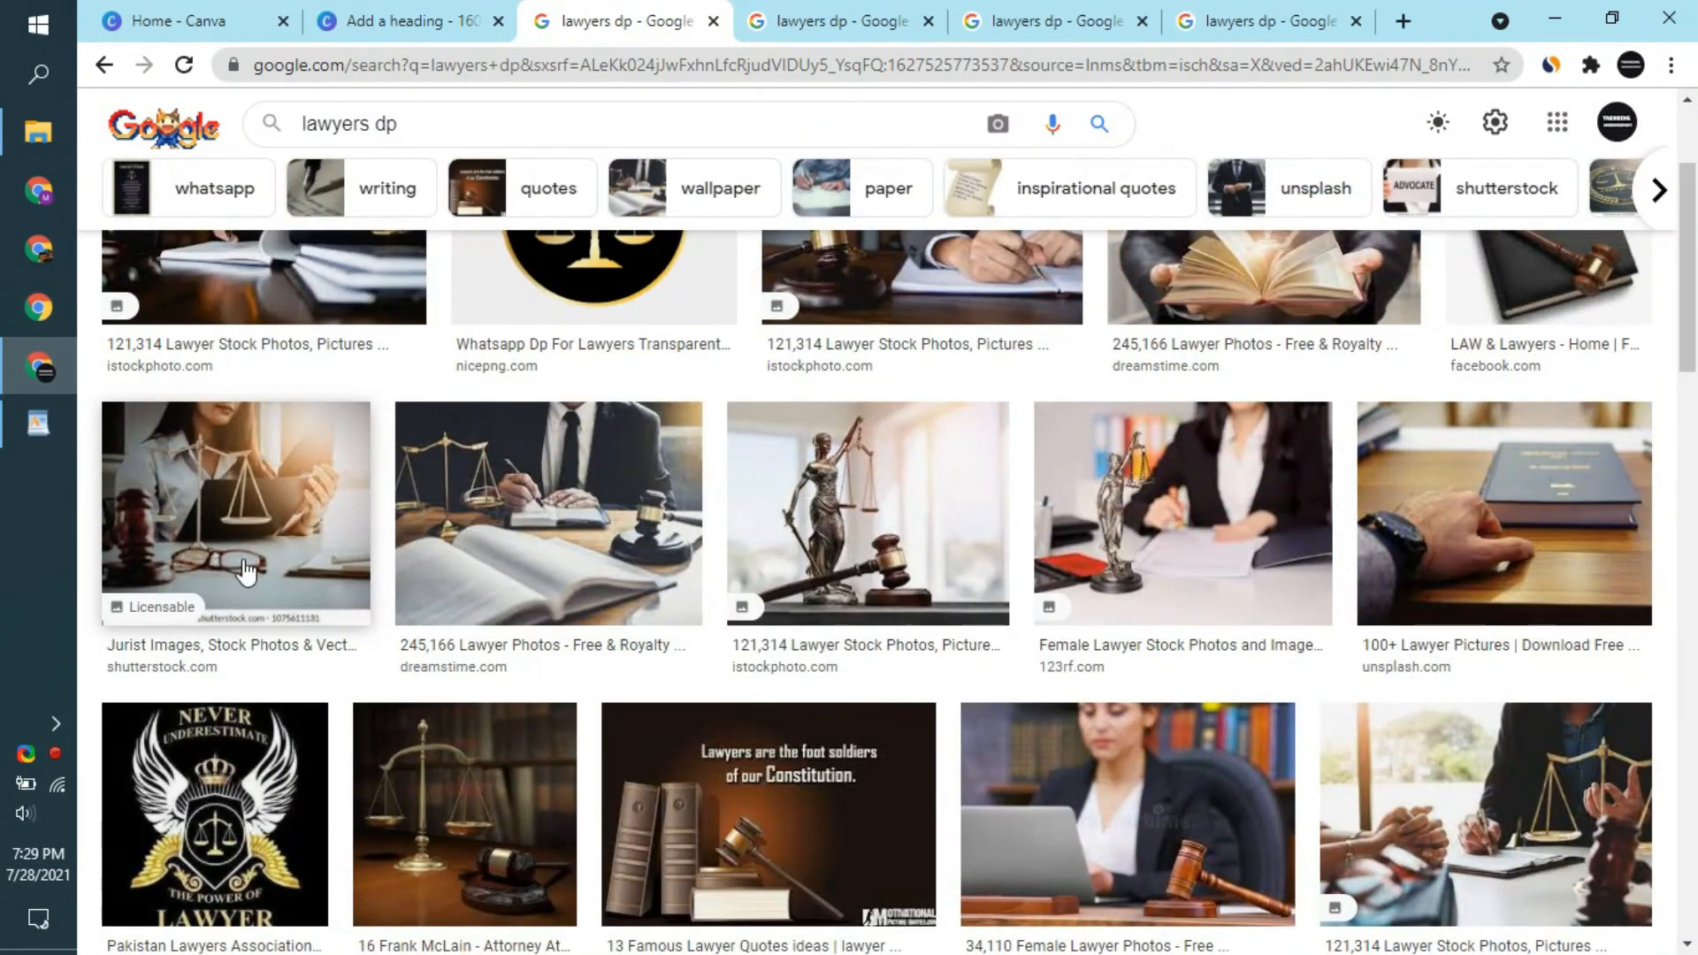
pyautogui.scroll(-8, 1221, 542)
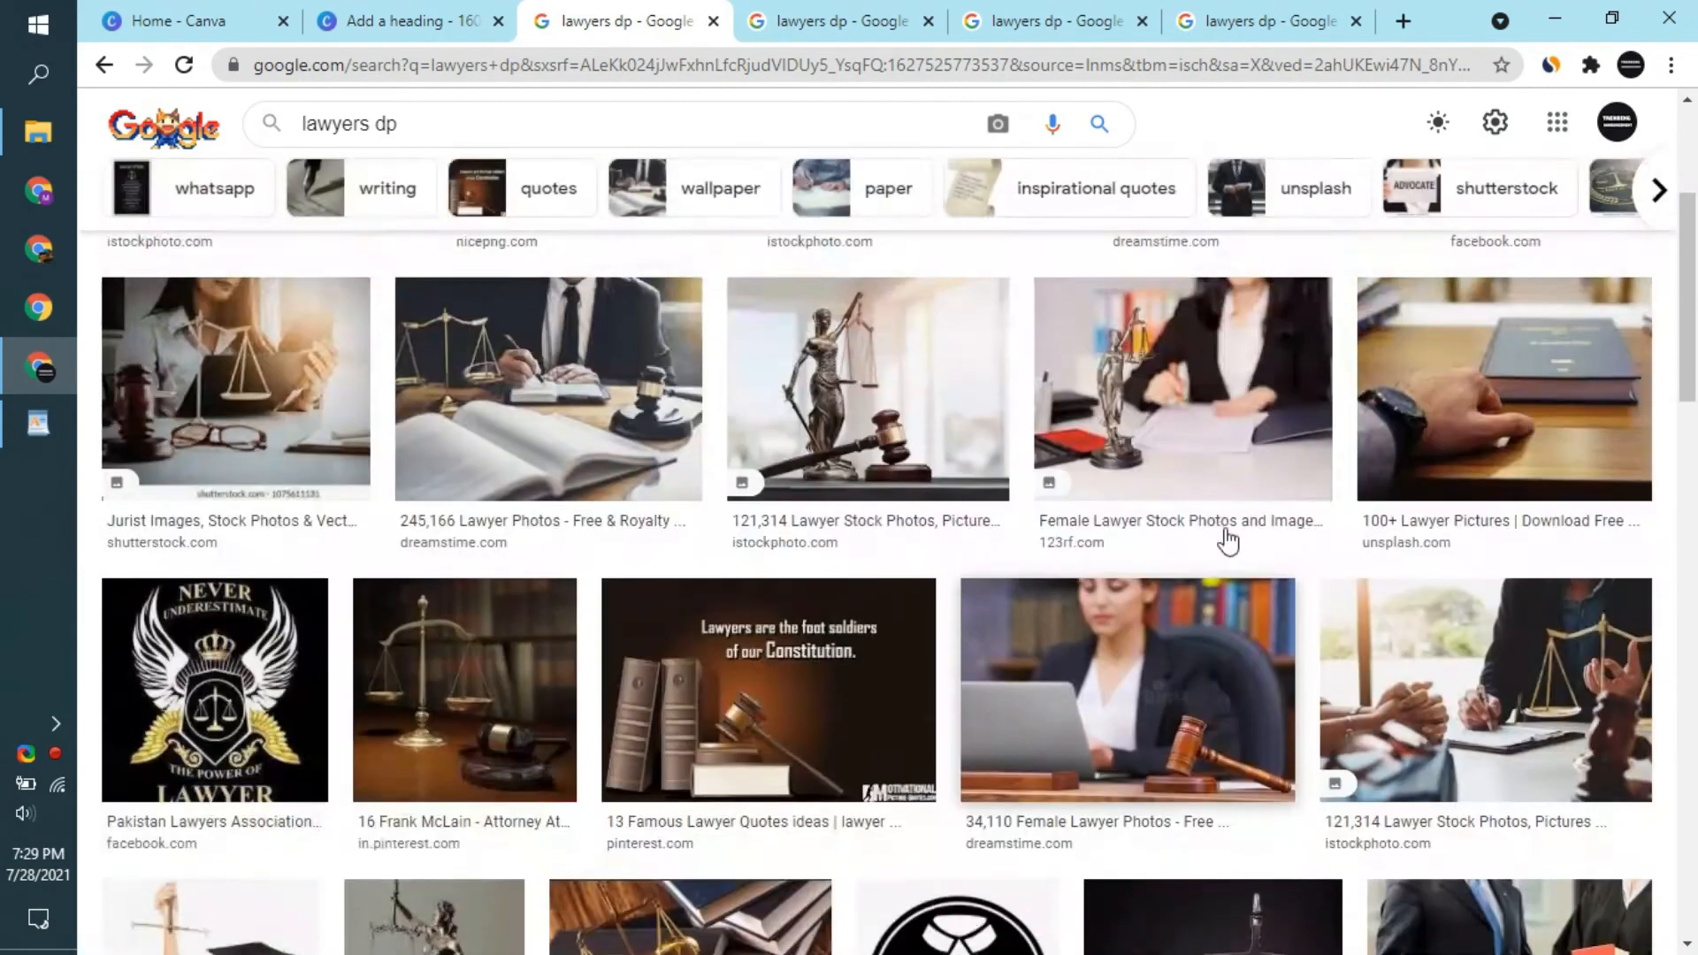
pyautogui.scroll(-4, 1493, 511)
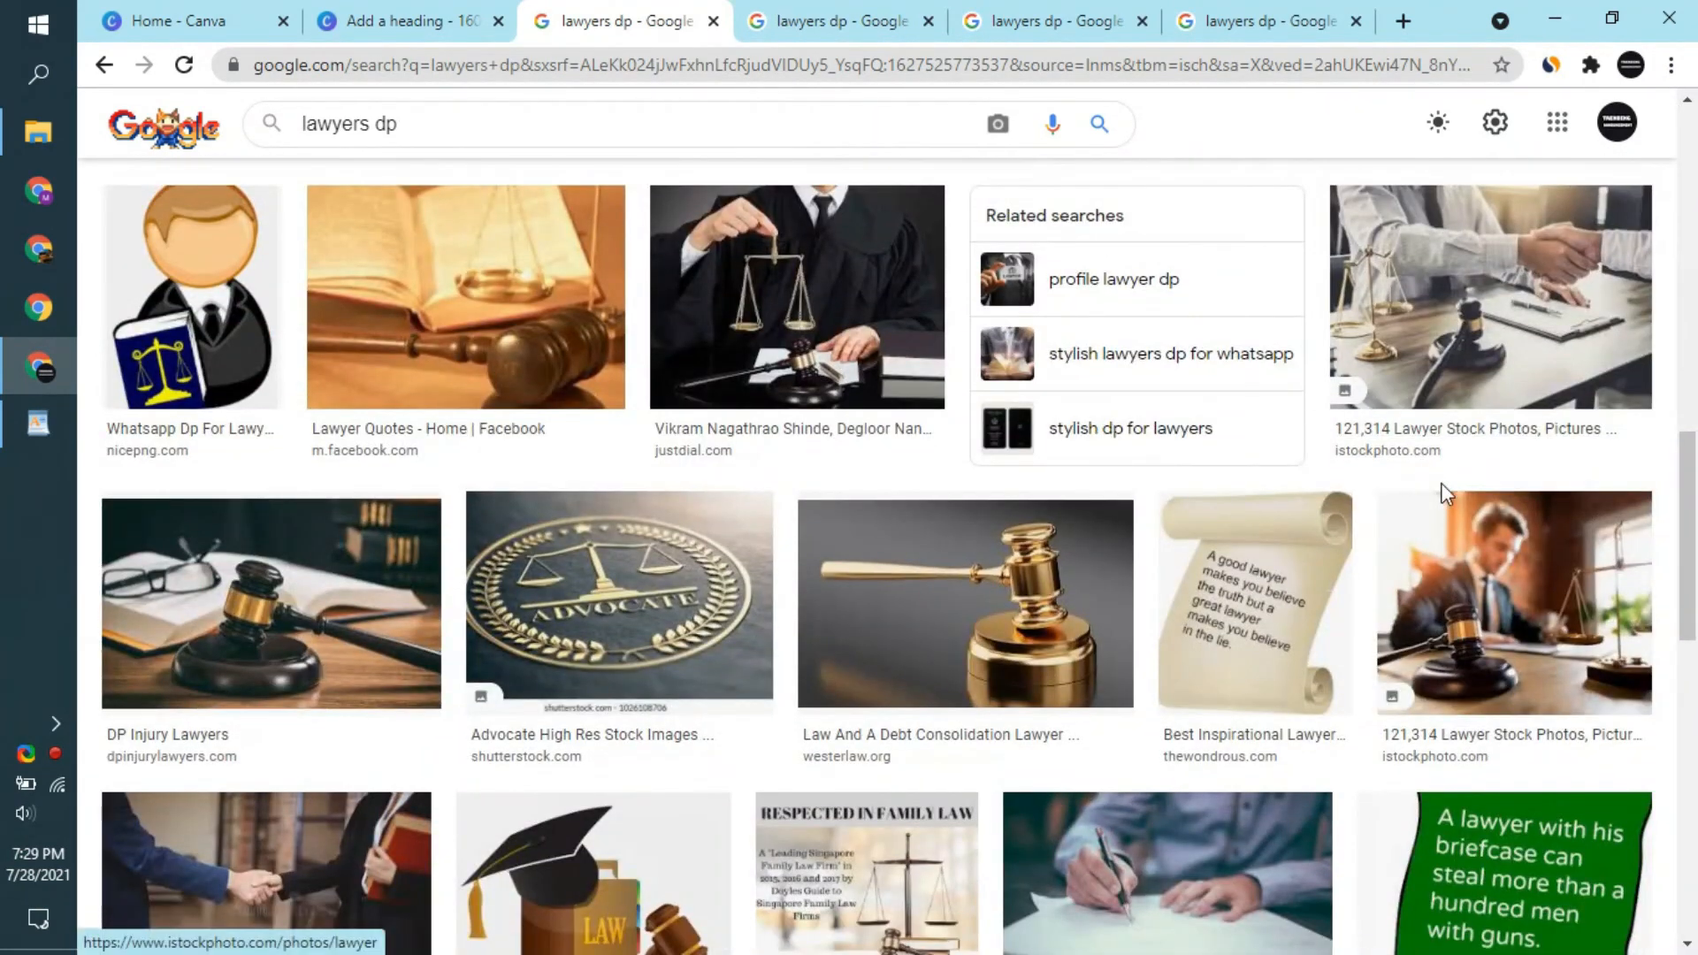
pyautogui.rightClick(1464, 184)
pyautogui.click(1451, 206)
# - Save the Dreamstime image of the lawyer holding an open book with scales as a JPEG under Desktop
pyautogui.click(956, 12)
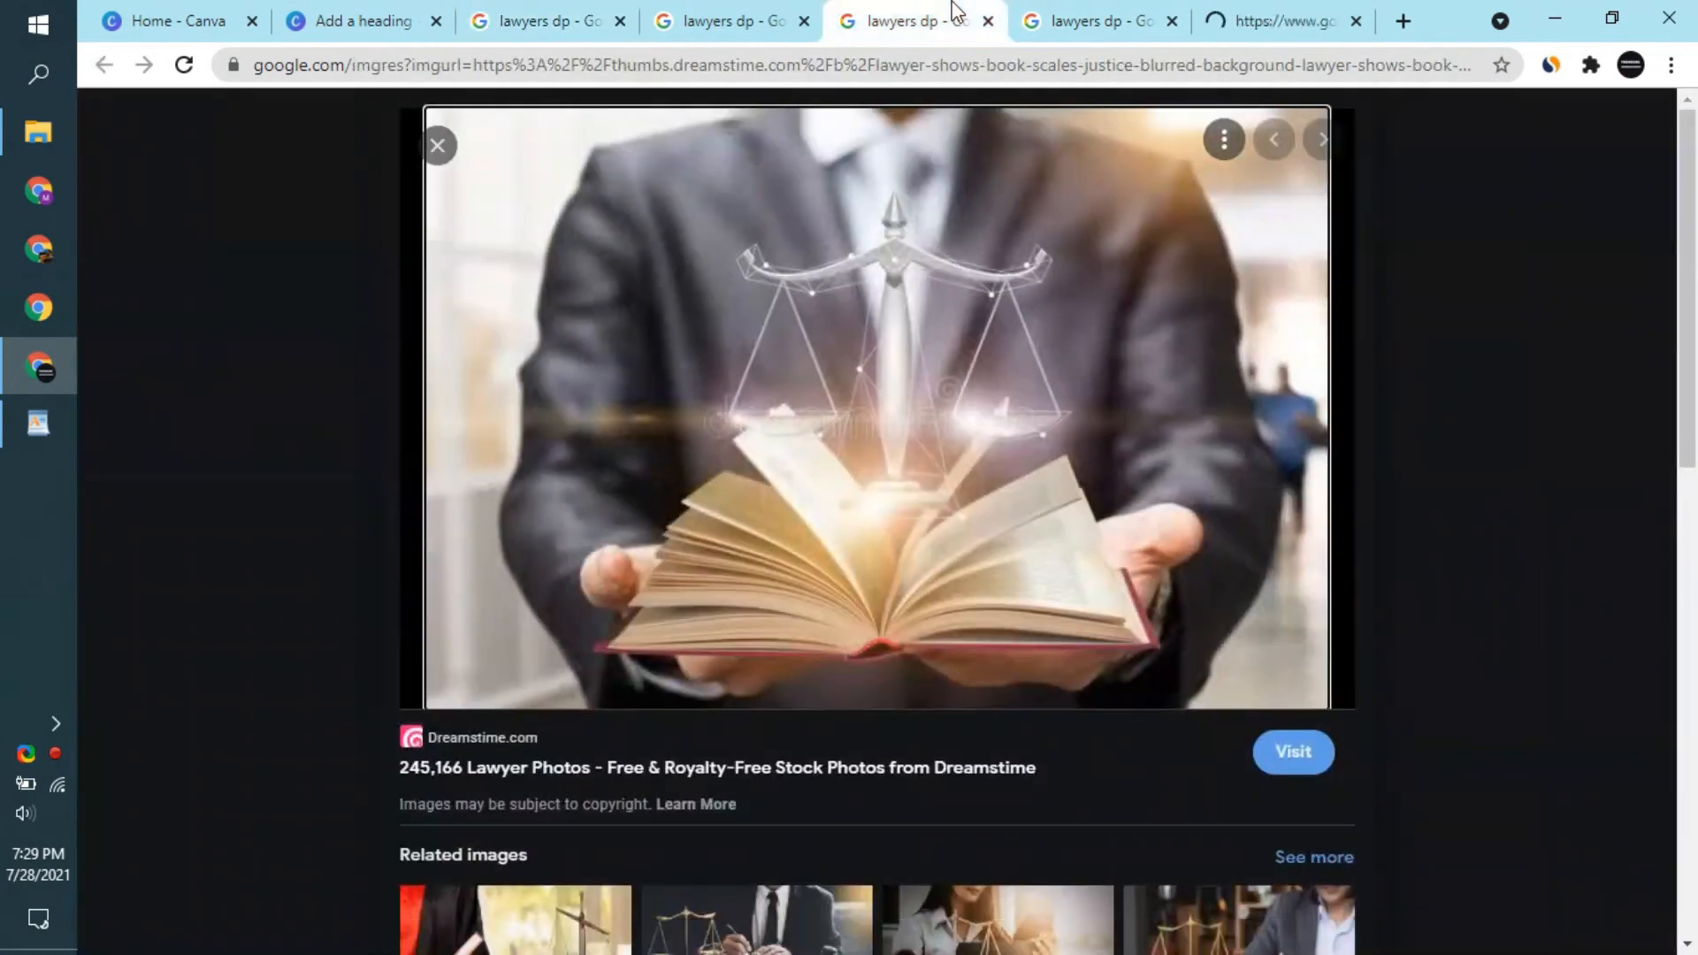
pyautogui.rightClick(1033, 437)
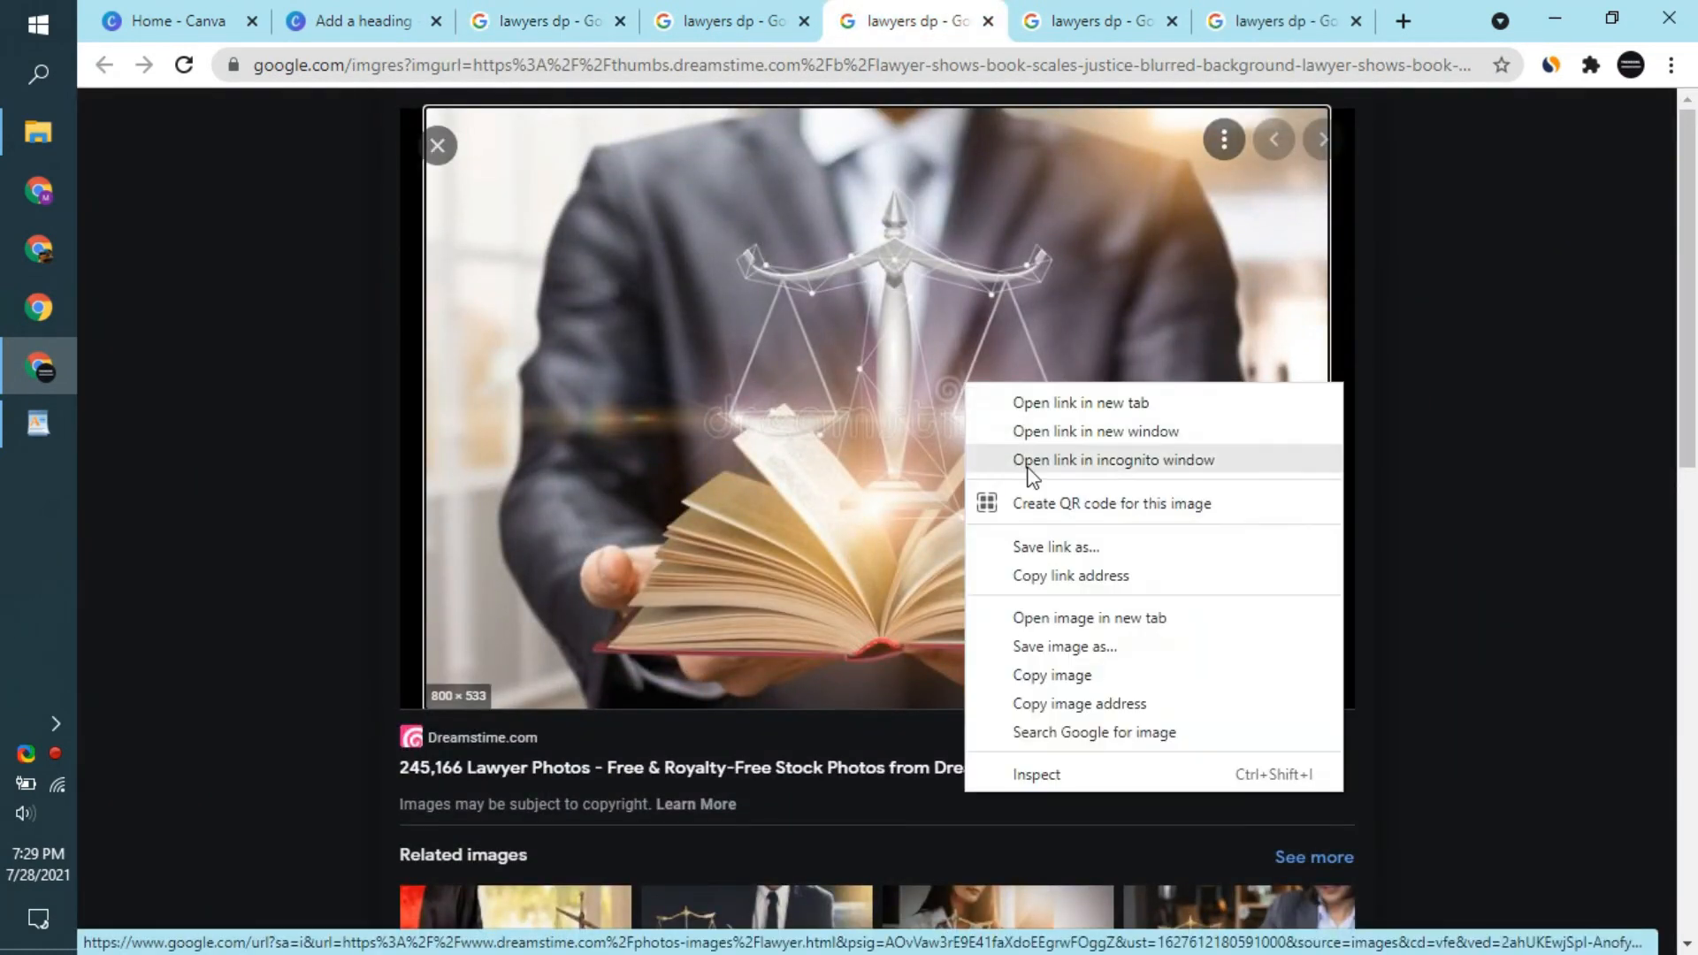
pyautogui.click(1062, 655)
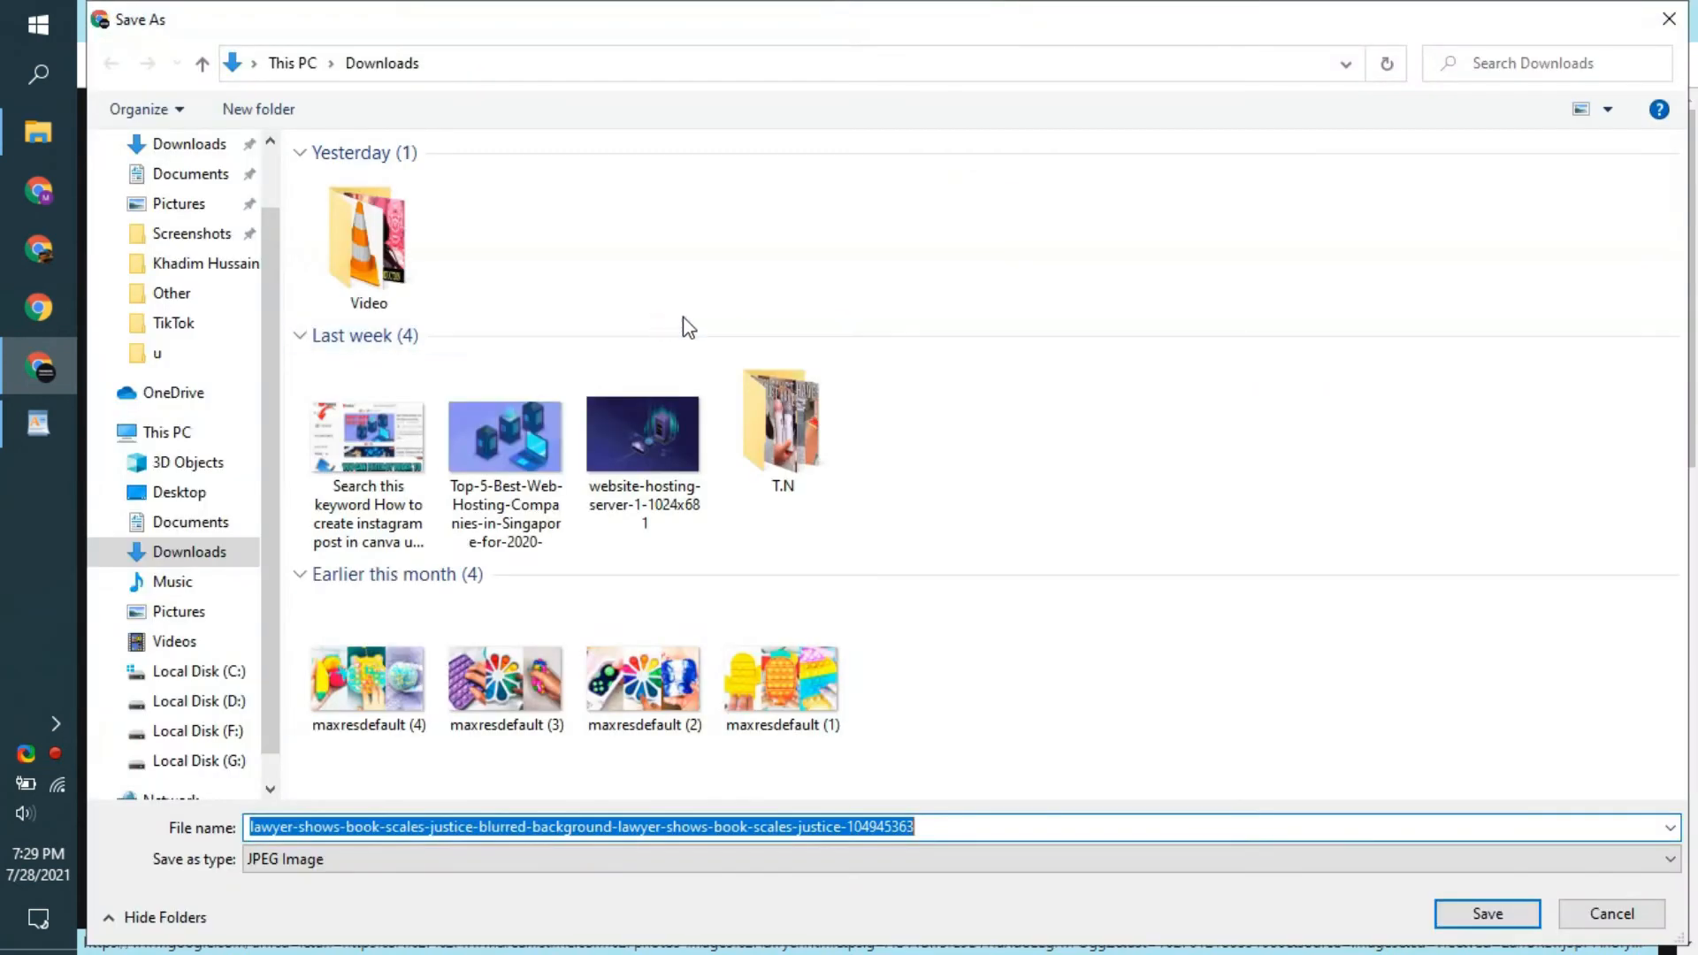
pyautogui.scroll(1, 174, 219)
pyautogui.click(177, 193)
pyautogui.doubleClick(382, 244)
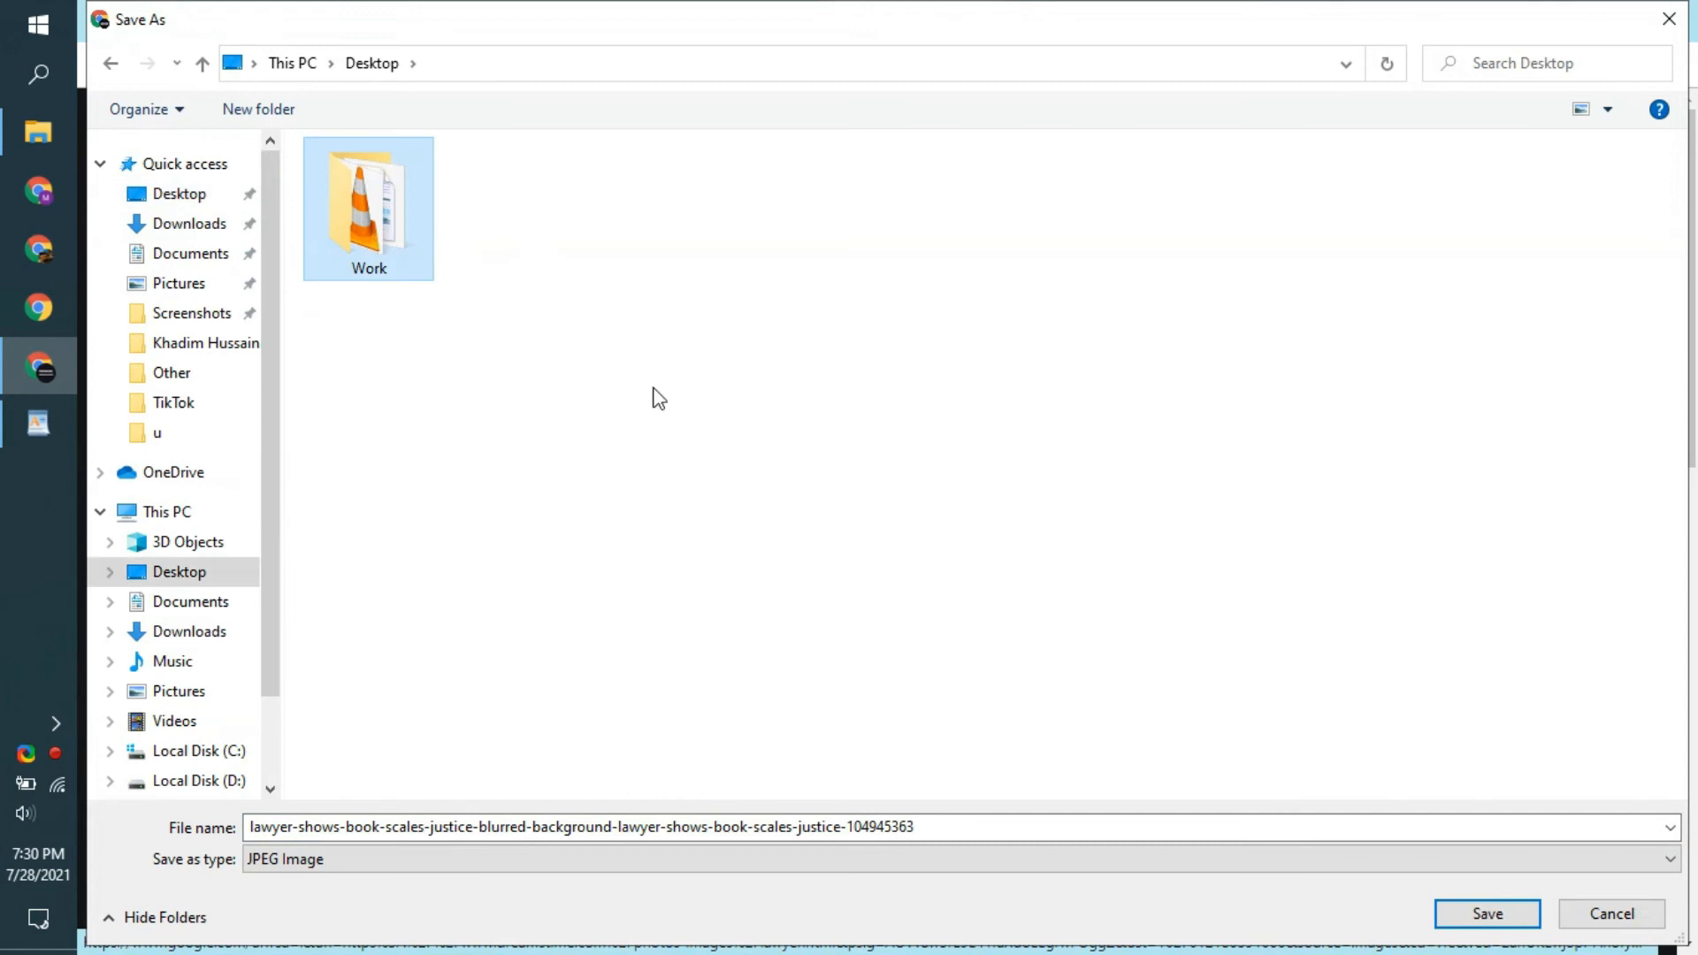
pyautogui.click(1518, 920)
# - Save the iStock image of the gavel, scales and writing hand as a JPEG in the Work folder on the Desktop
pyautogui.click(1070, 11)
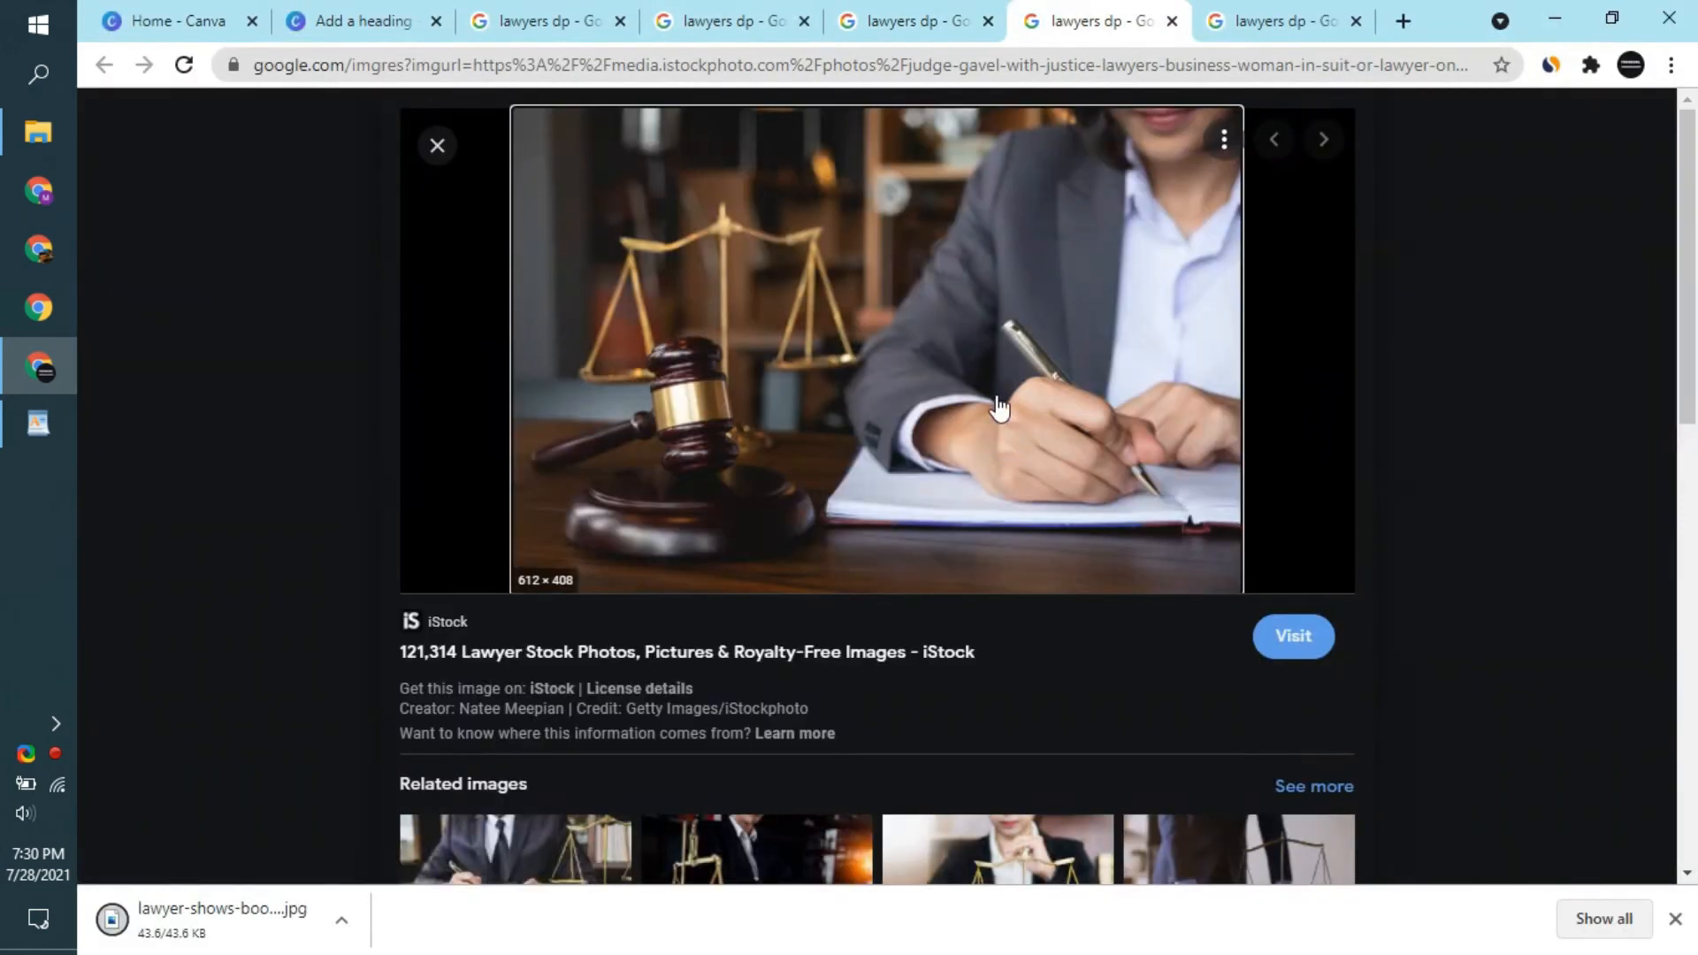
pyautogui.rightClick(964, 252)
pyautogui.click(1077, 518)
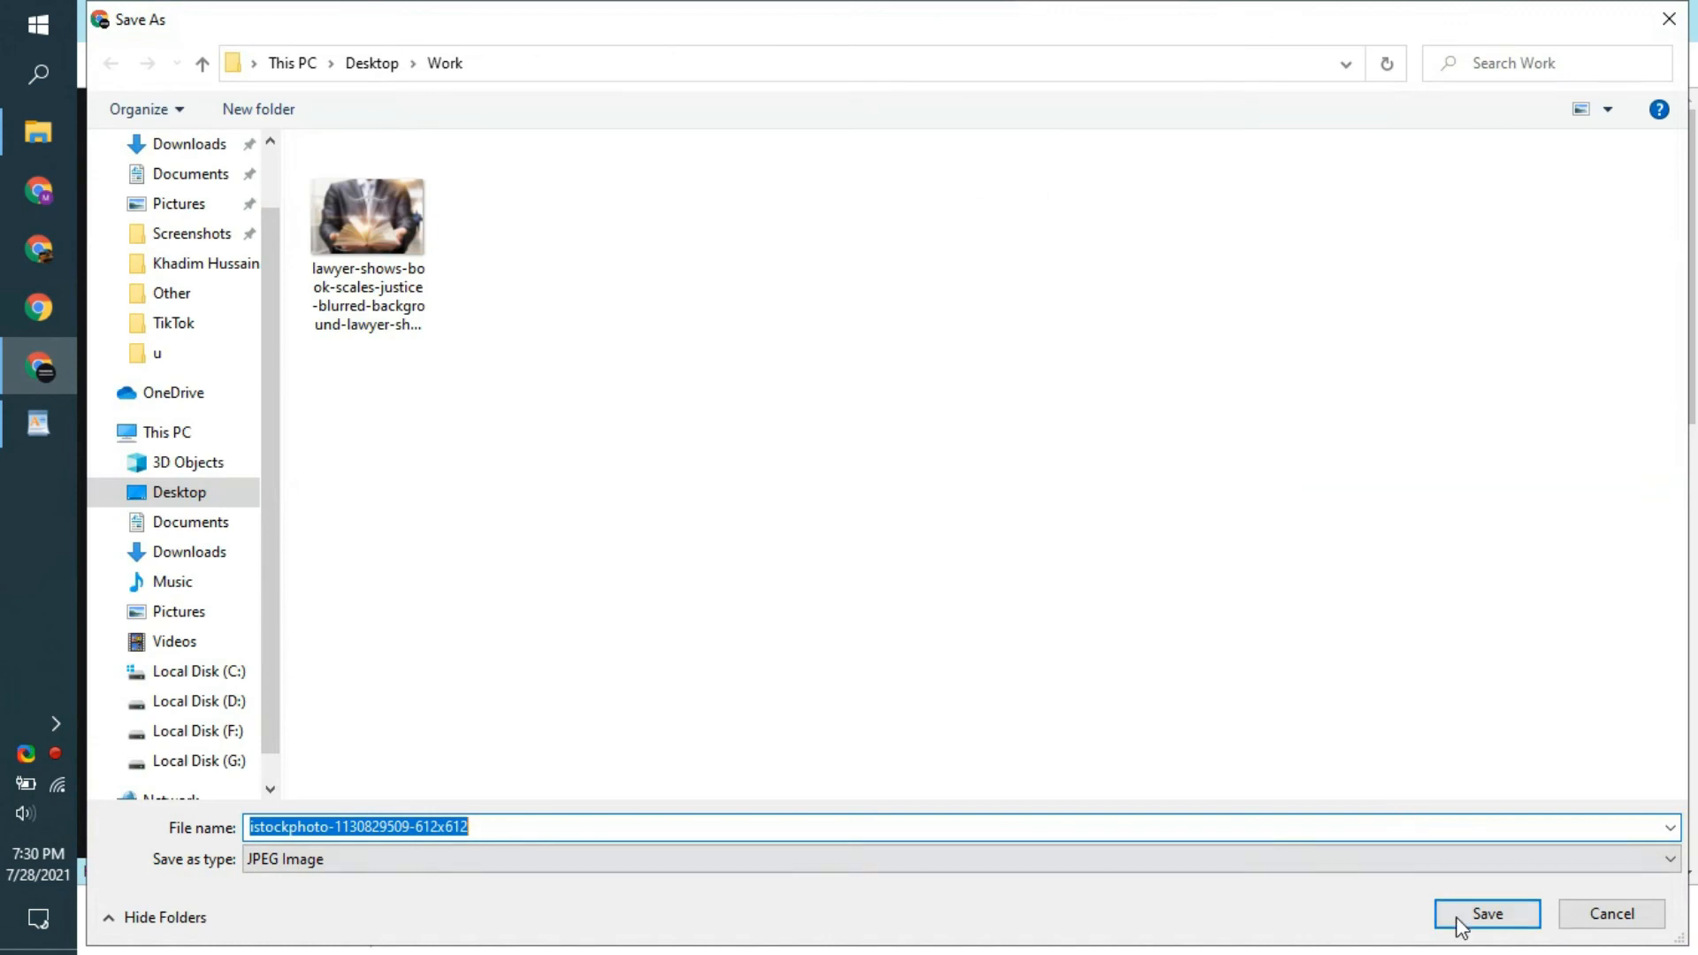
pyautogui.click(1457, 922)
# - Save the iStock image of the lawyer seated behind a gavel and scales as a JPEG in the Work folder
pyautogui.click(1282, 21)
pyautogui.rightClick(941, 400)
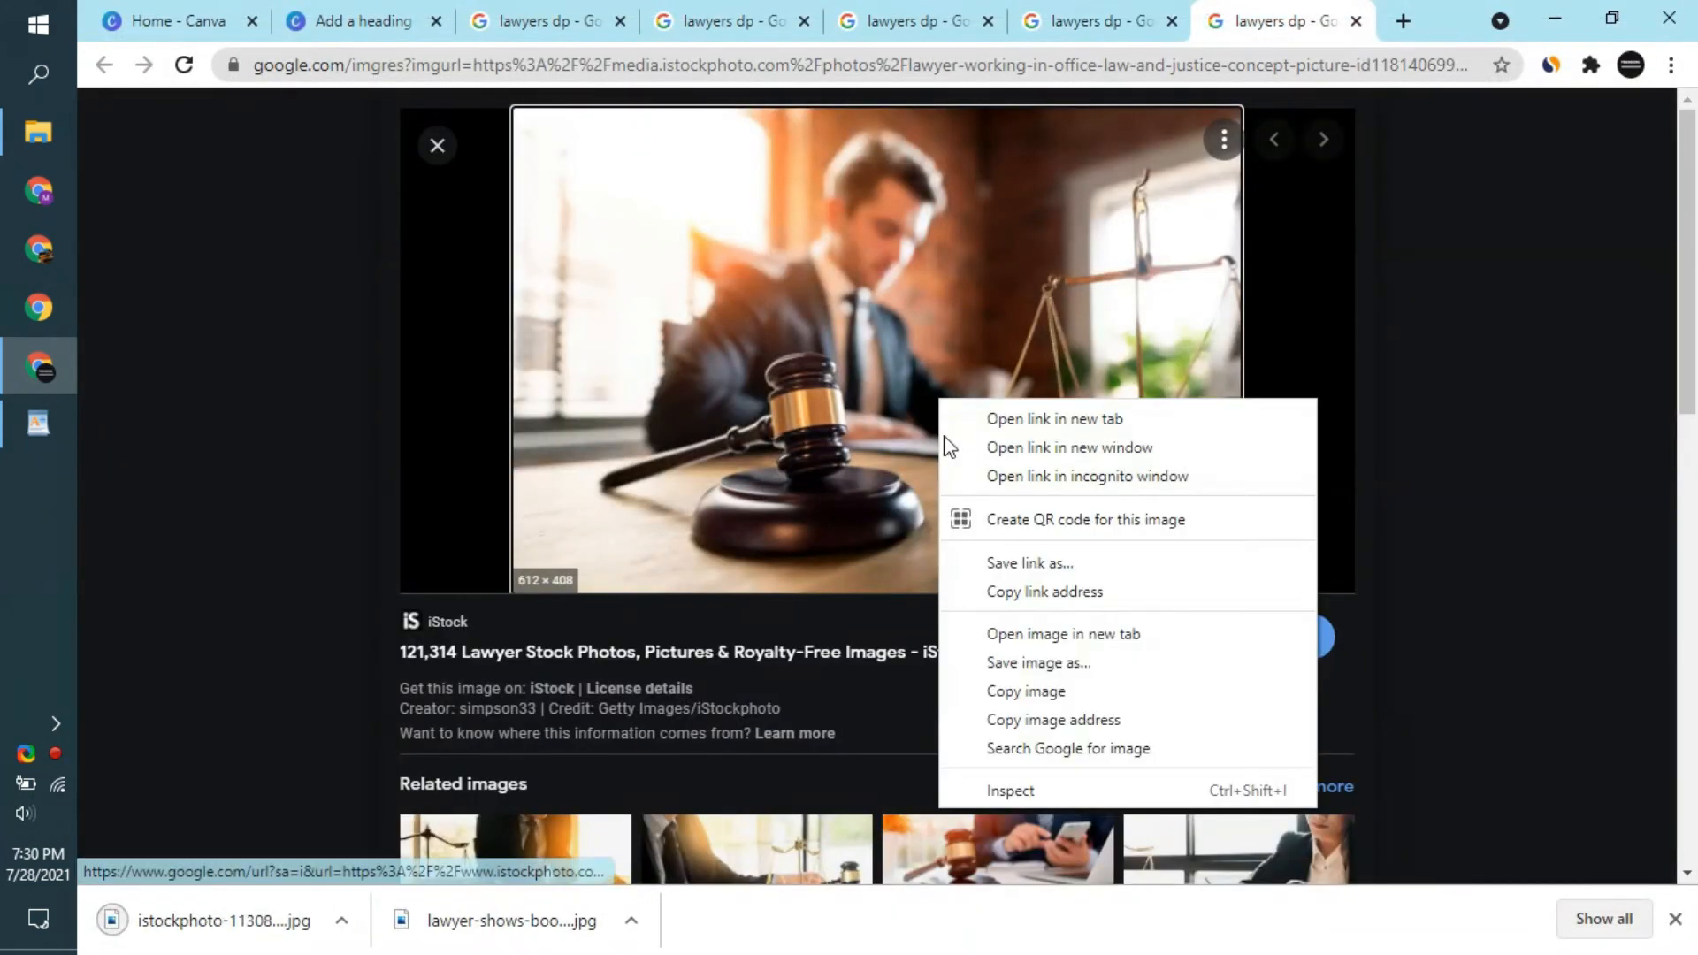
pyautogui.click(1050, 664)
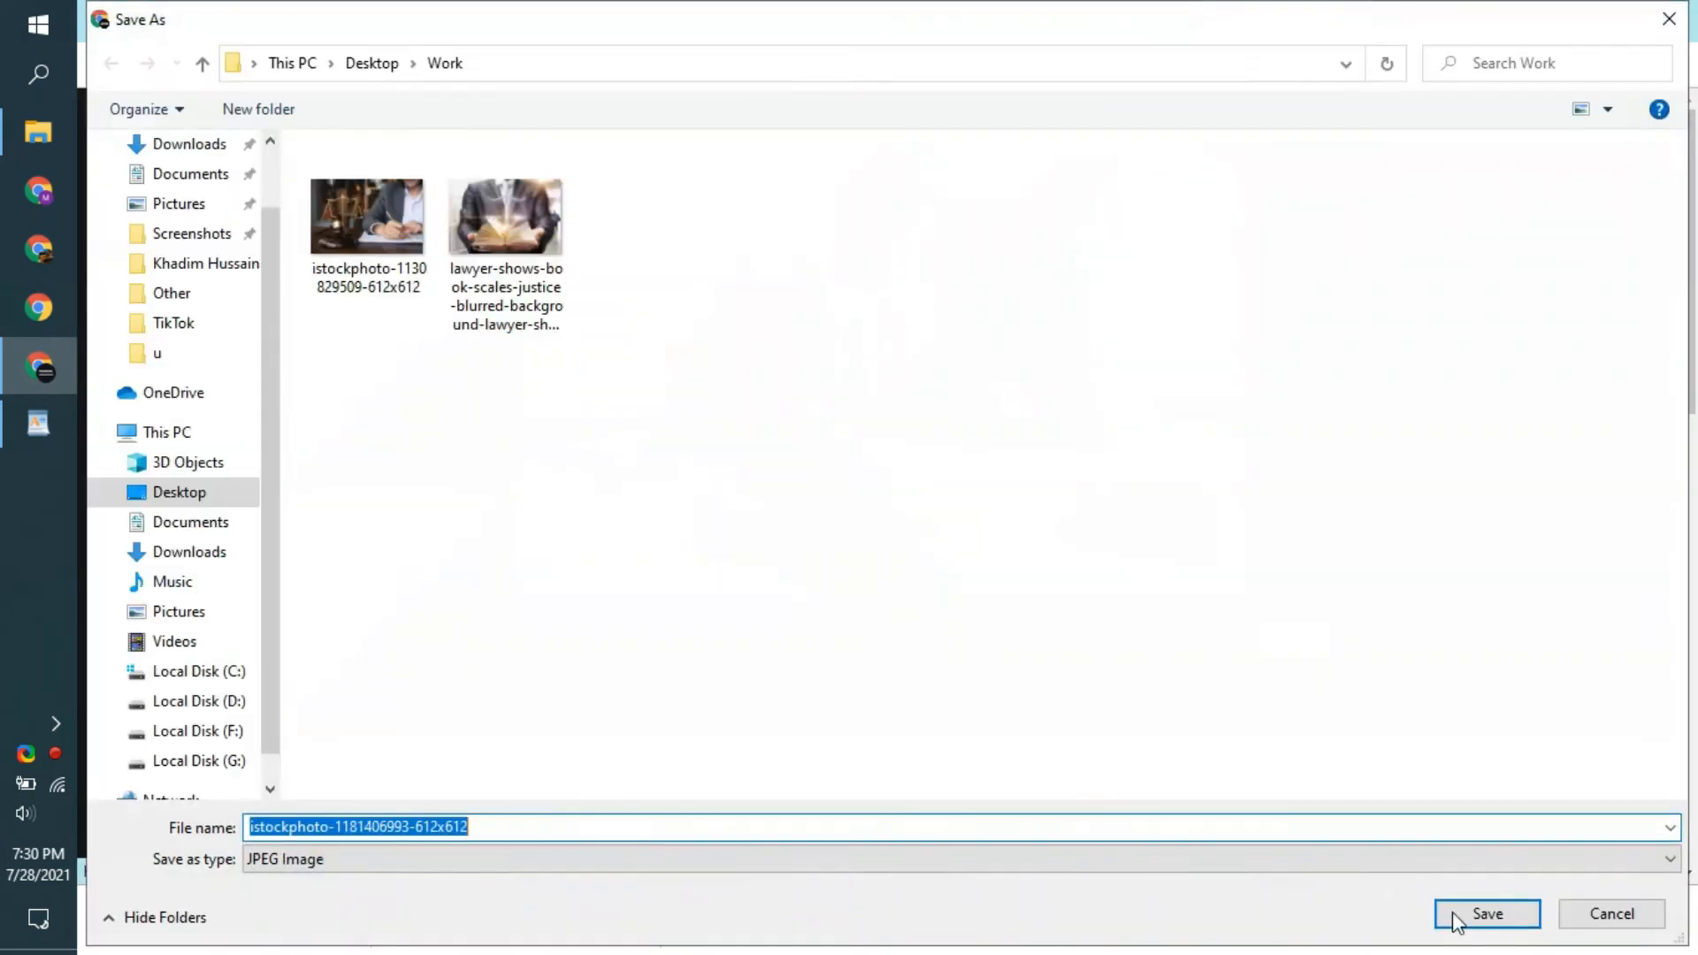
pyautogui.click(1453, 911)
# - Return to the Canva design and upload the three saved lawyer images from the Work folder on the Desktop
pyautogui.click(200, 19)
pyautogui.click(354, 21)
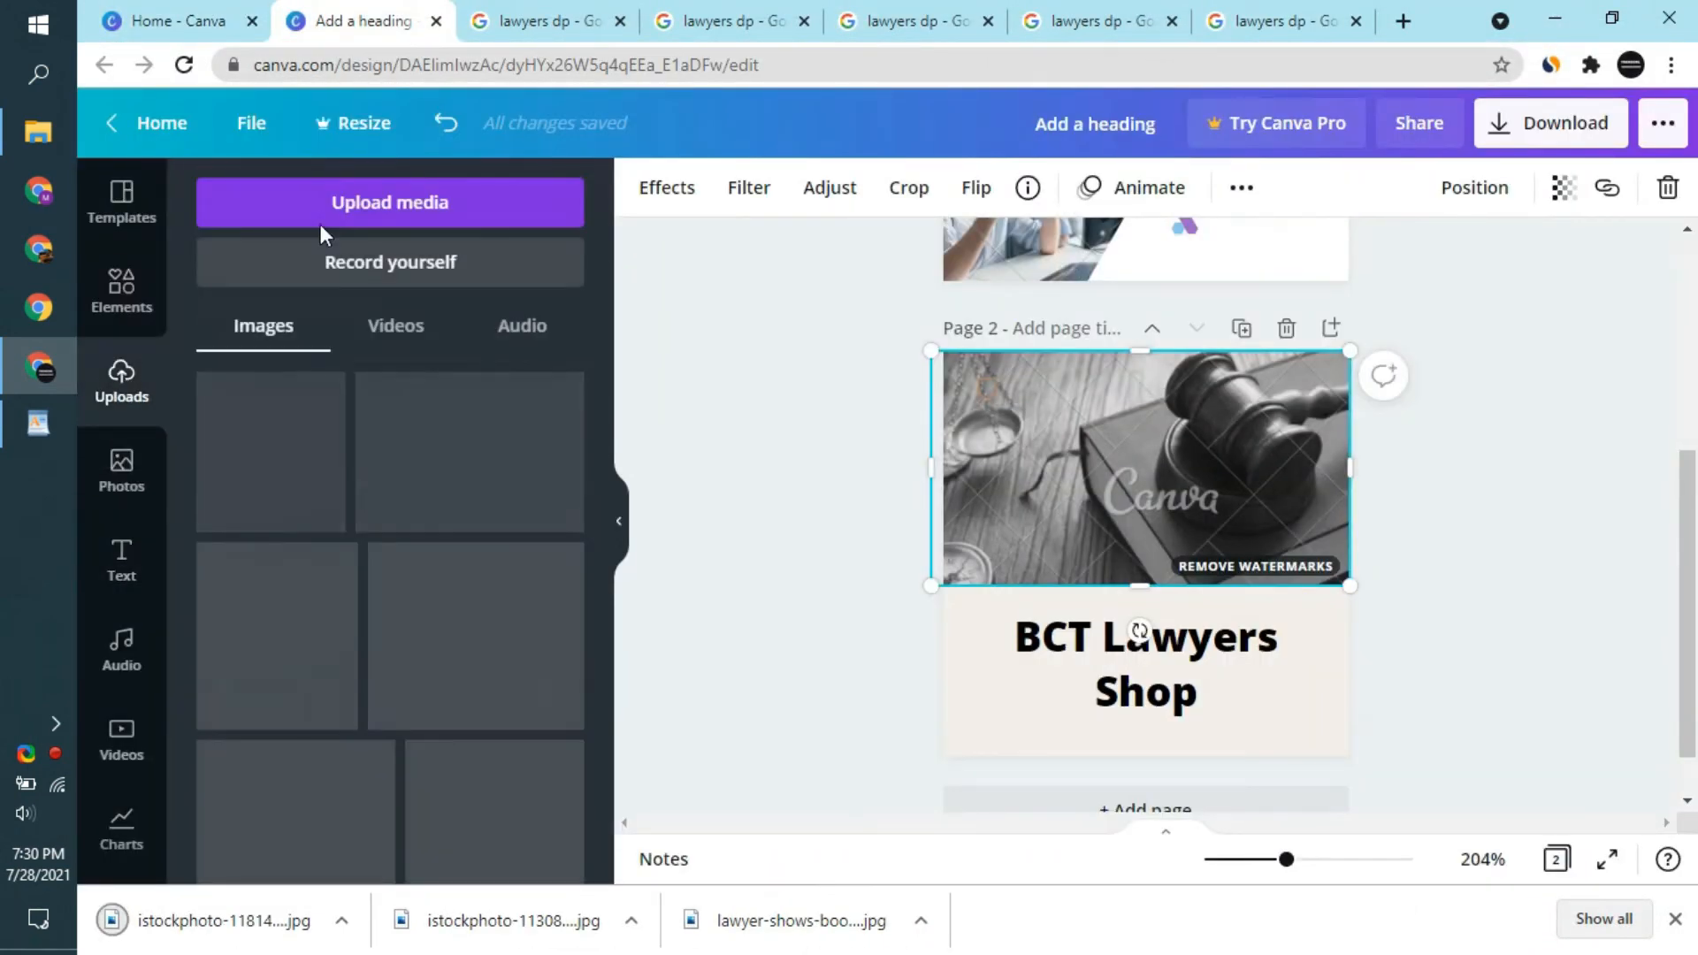
pyautogui.click(324, 216)
pyautogui.click(235, 339)
pyautogui.click(172, 193)
pyautogui.doubleClick(405, 208)
pyautogui.moveTo(630, 363); pyautogui.dragTo(409, 265)
pyautogui.click(1487, 913)
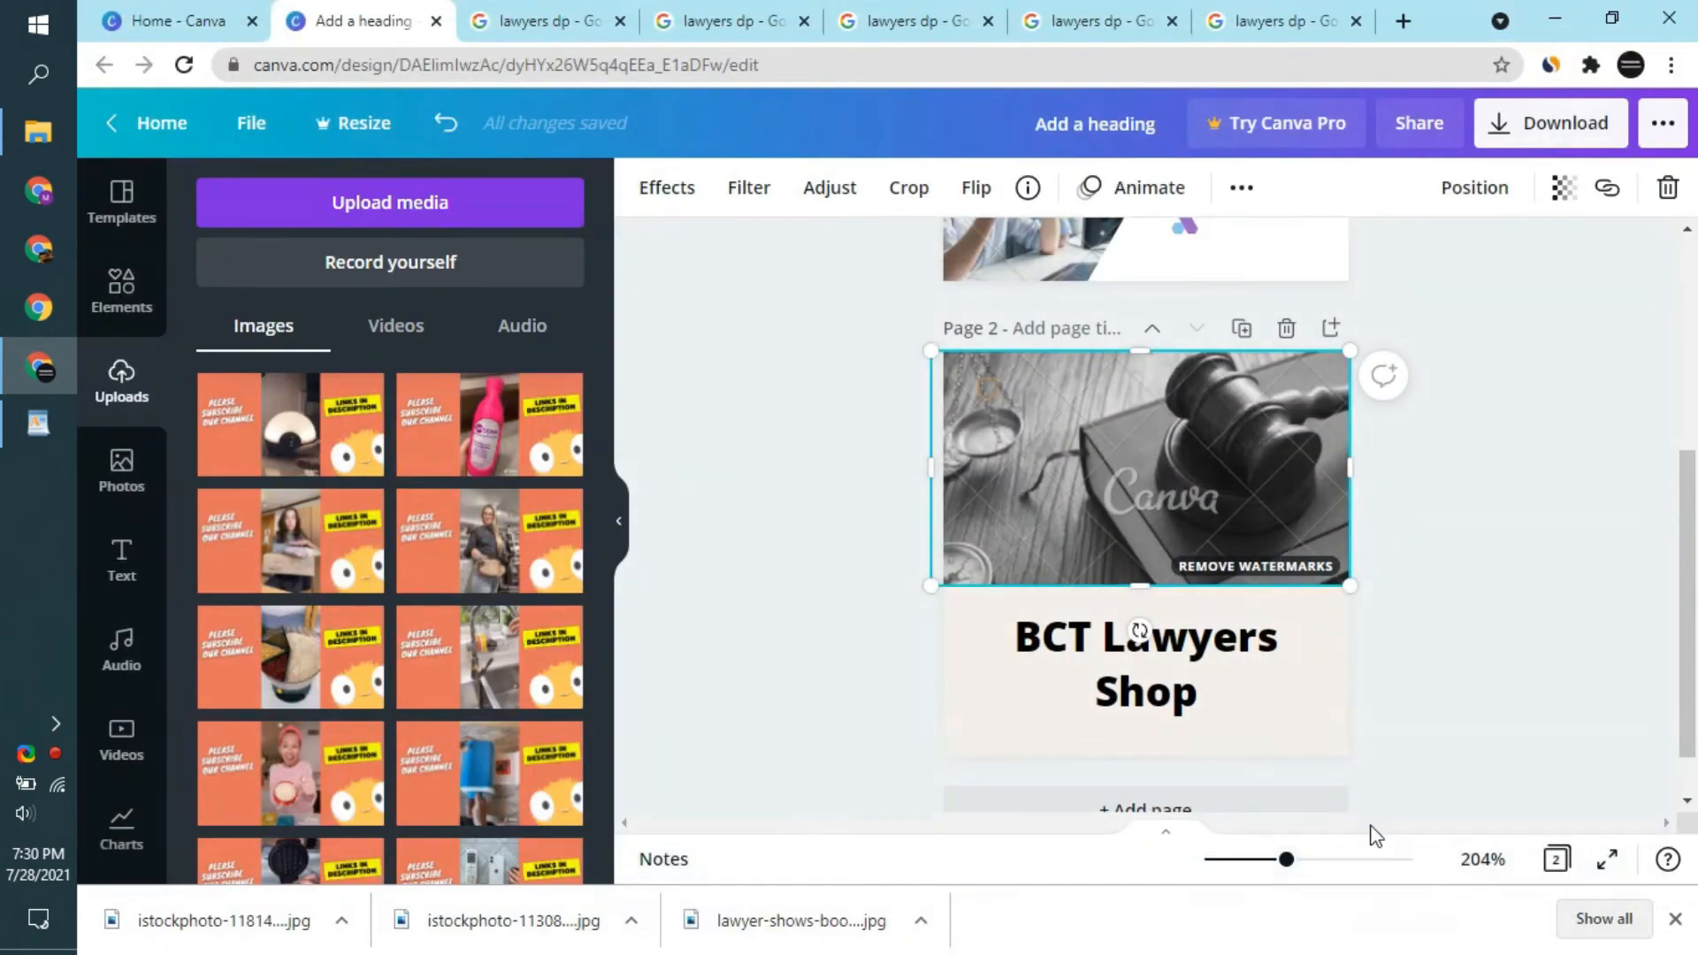
# - Replace page 2's gavel photo with the uploaded gavel and writing hand image, about 163 px wide and cropped to end above the heading
pyautogui.press('Delete')
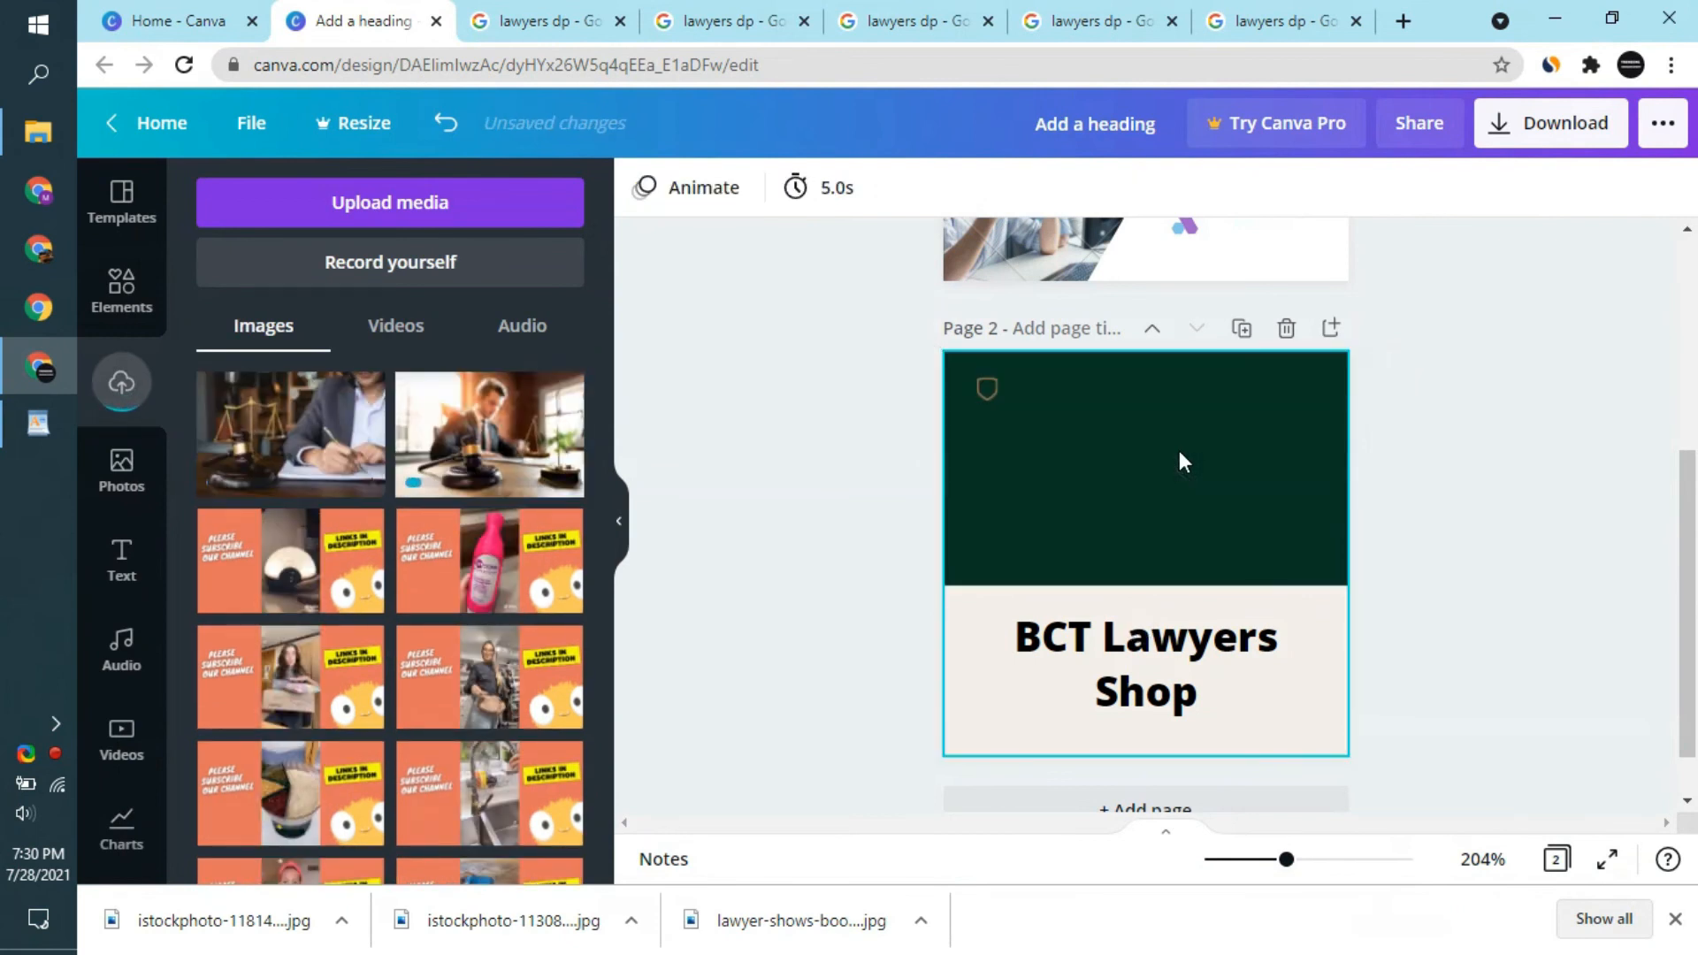
pyautogui.click(487, 455)
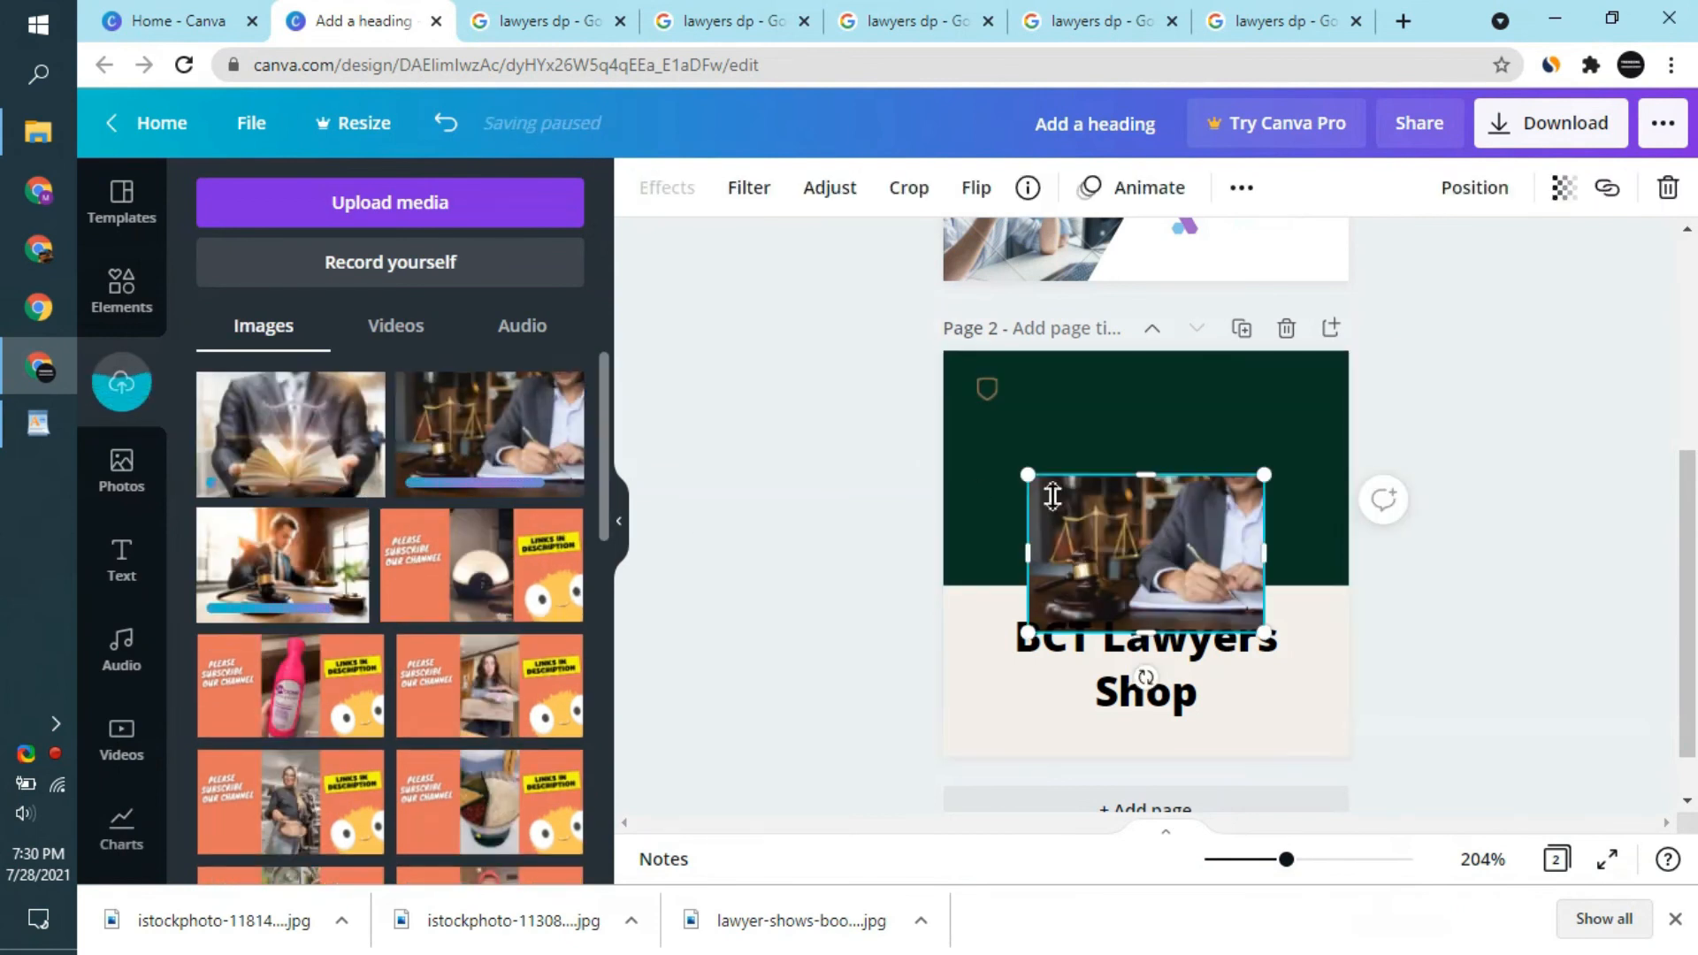
pyautogui.moveTo(1126, 534); pyautogui.dragTo(1211, 410)
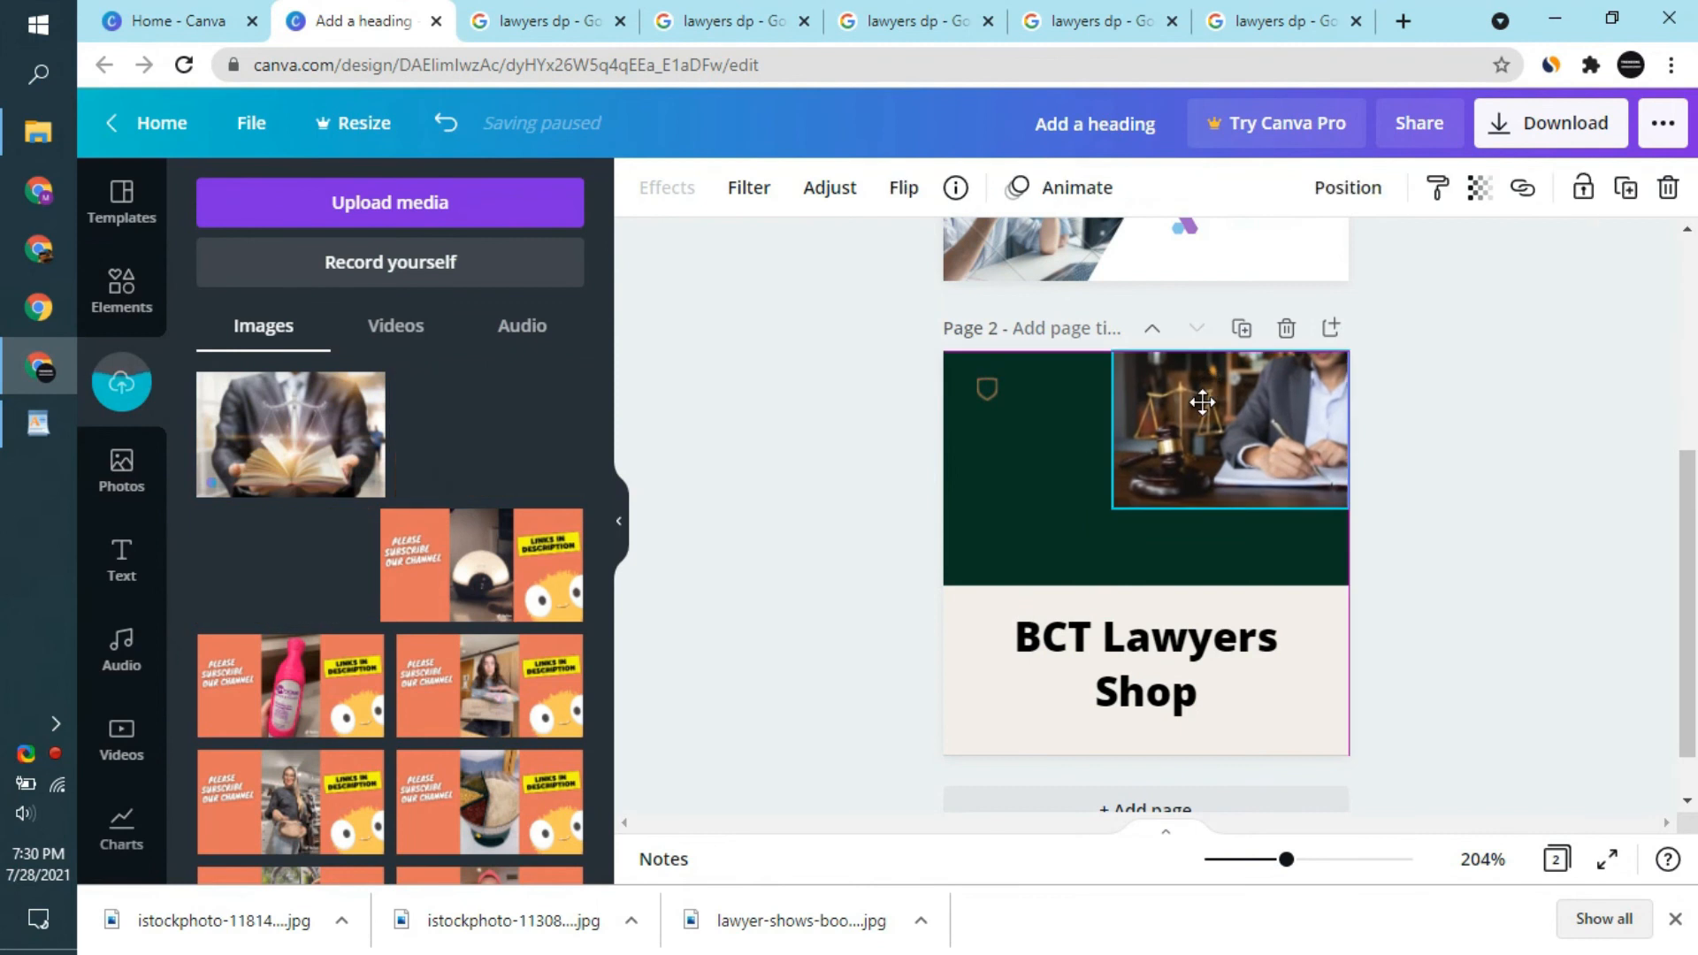
pyautogui.moveTo(1113, 511); pyautogui.dragTo(898, 569)
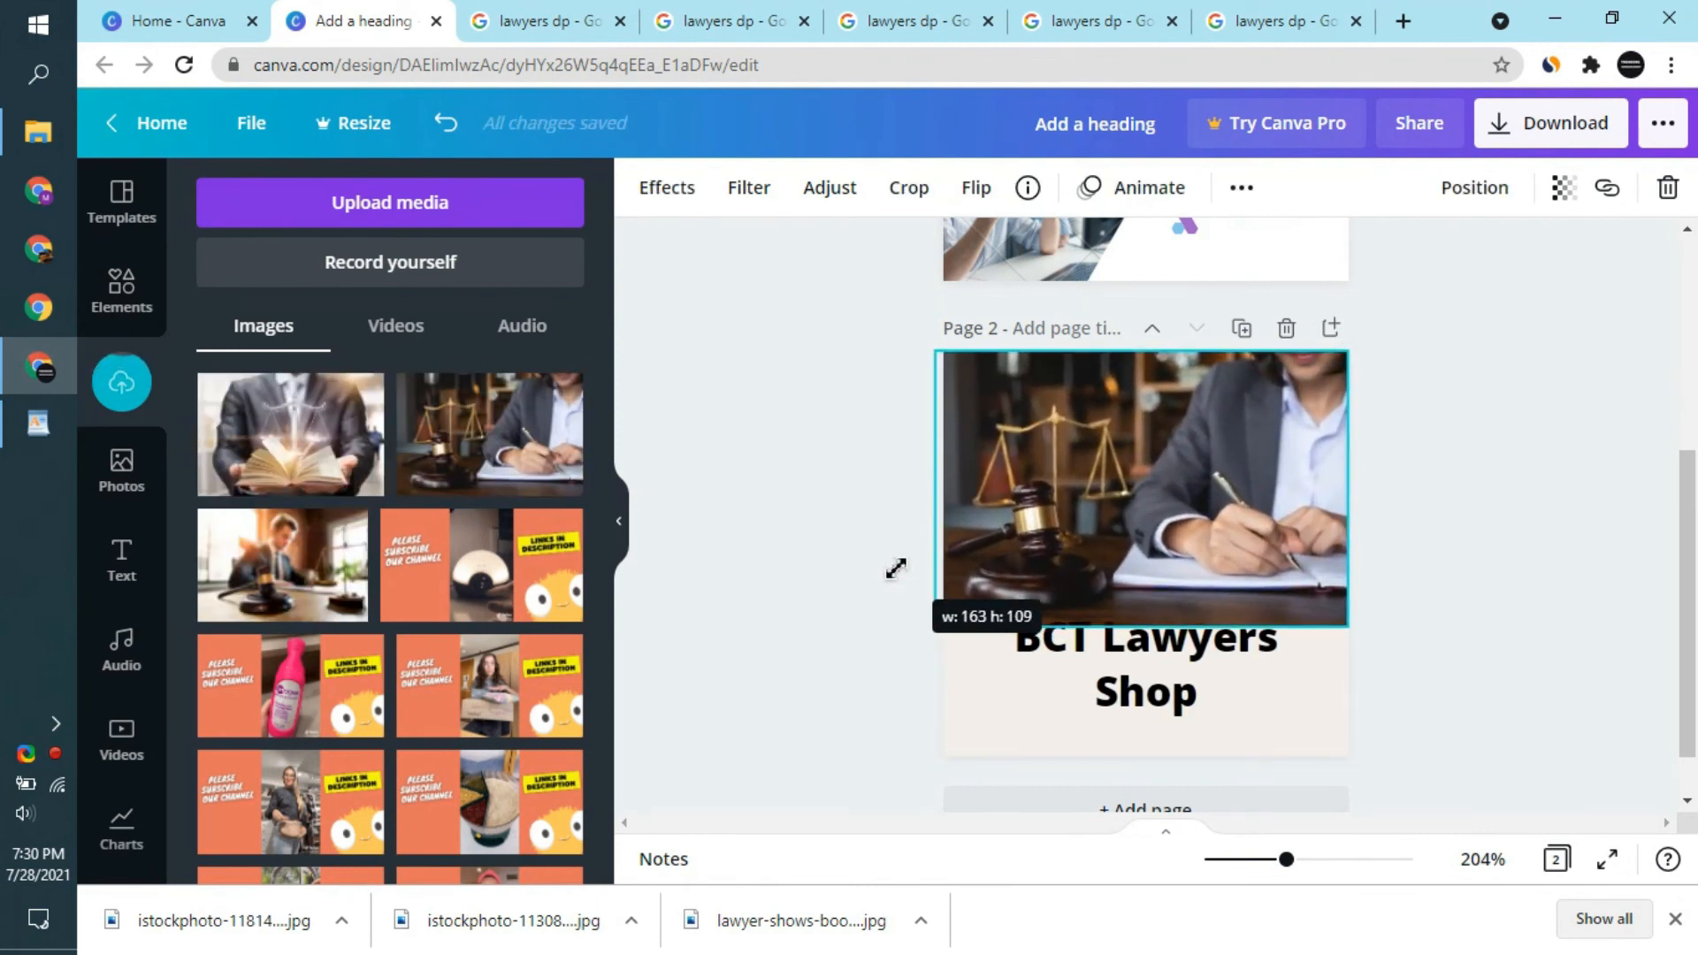
pyautogui.moveTo(1249, 624); pyautogui.dragTo(1250, 598)
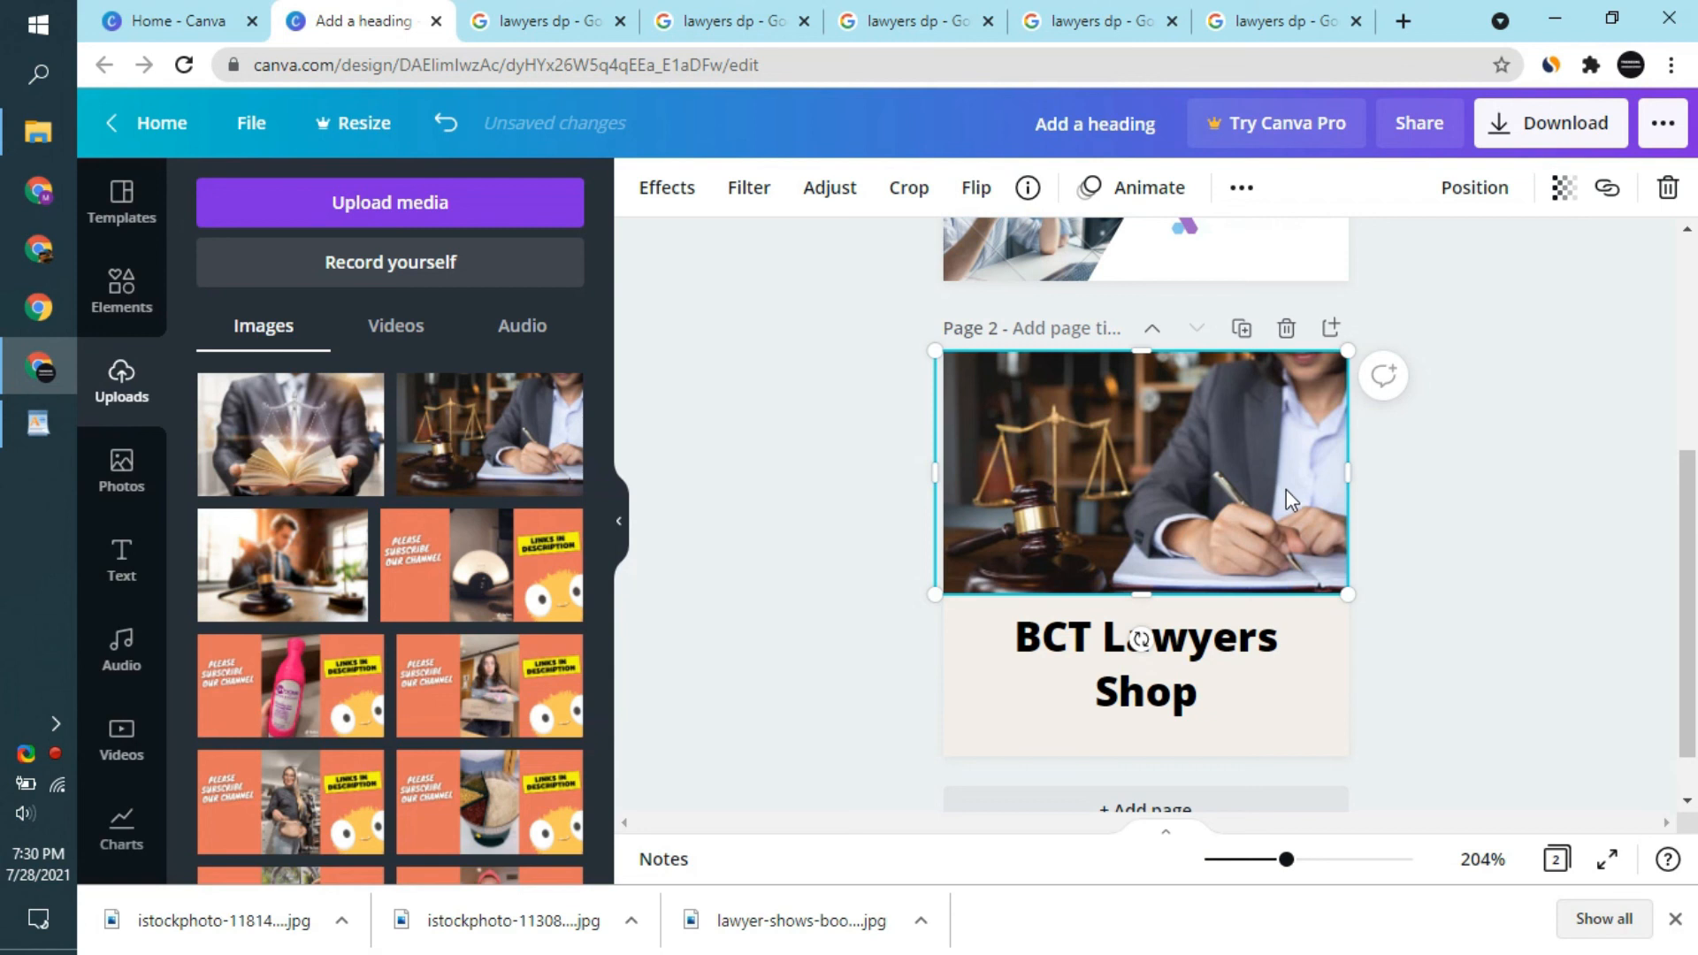
# - Set the "BCT Lawyers Shop" heading to font size 13 and try the Horizon, Archivo Black and Agrandir Black fonts on it
pyautogui.click(1154, 708)
pyautogui.click(989, 204)
pyautogui.click(989, 203)
pyautogui.click(990, 204)
pyautogui.click(878, 186)
pyautogui.click(878, 185)
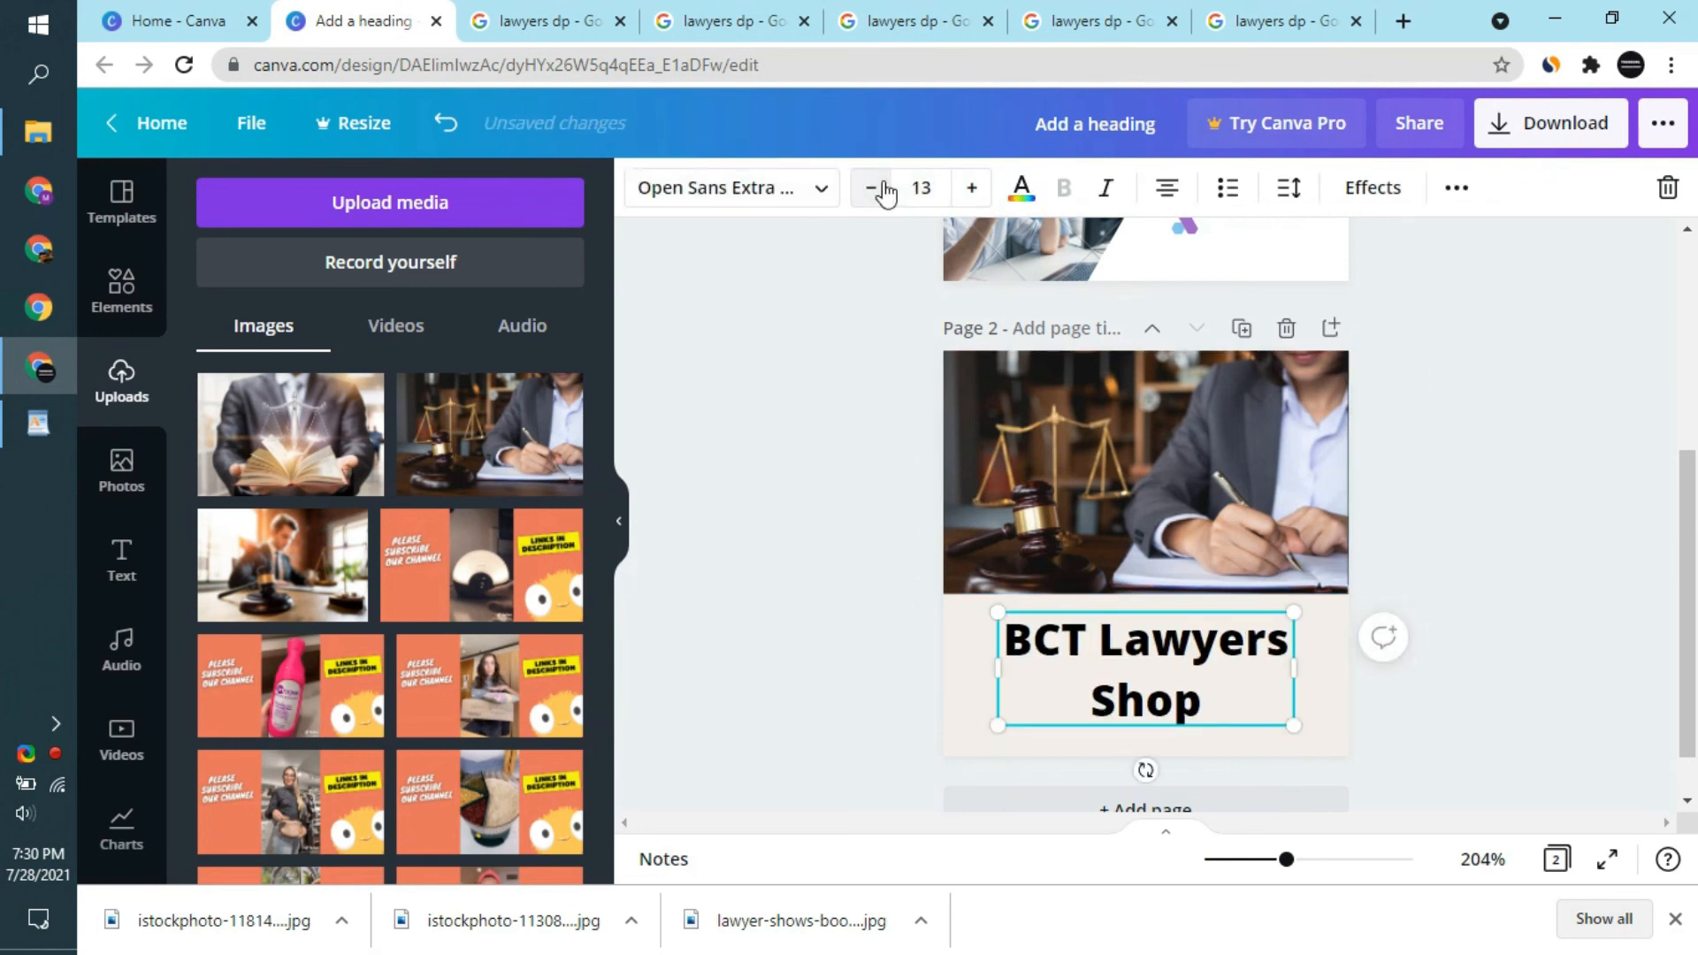
pyautogui.click(811, 193)
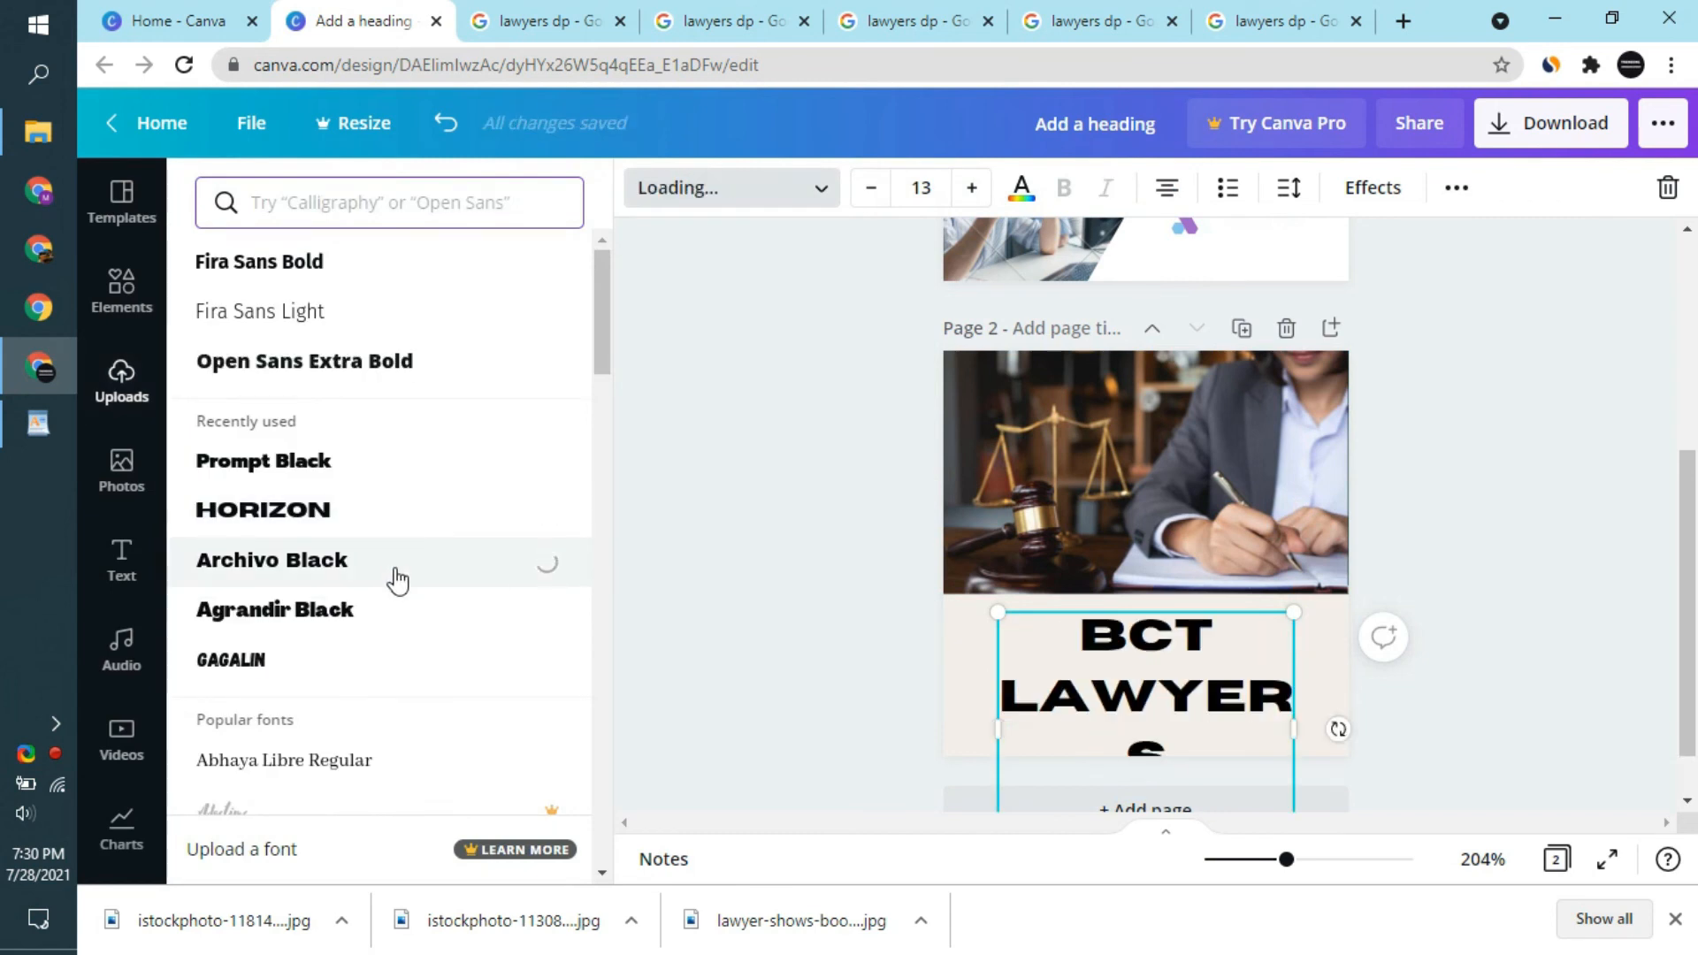
pyautogui.click(354, 608)
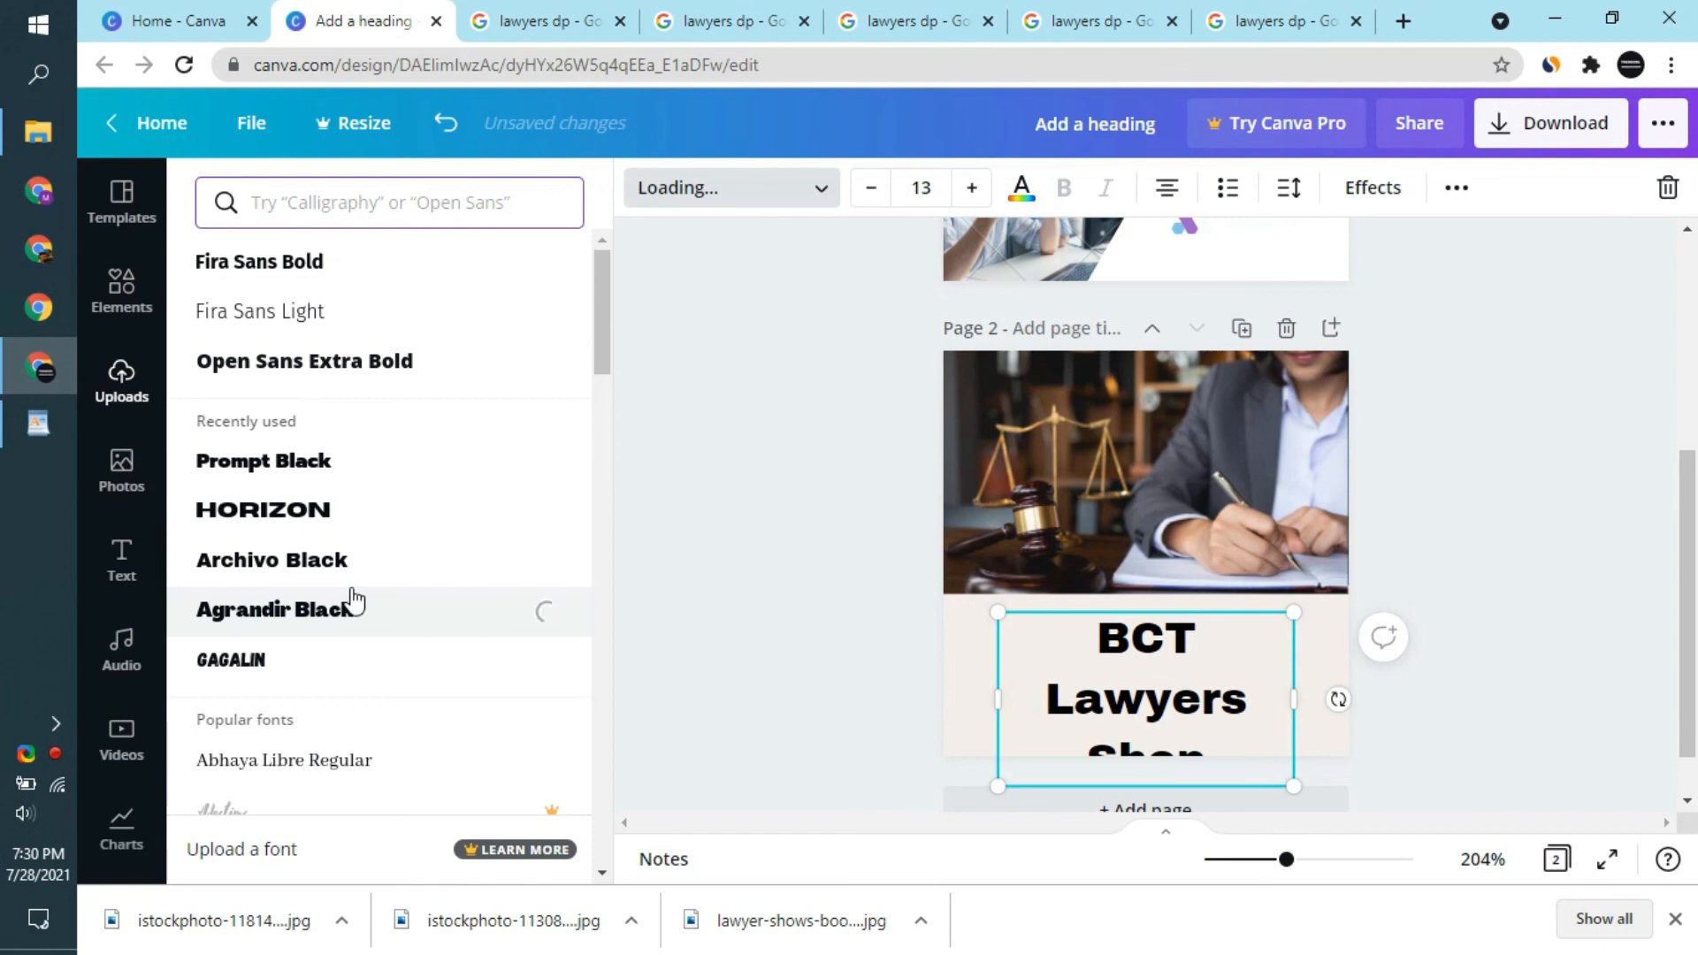